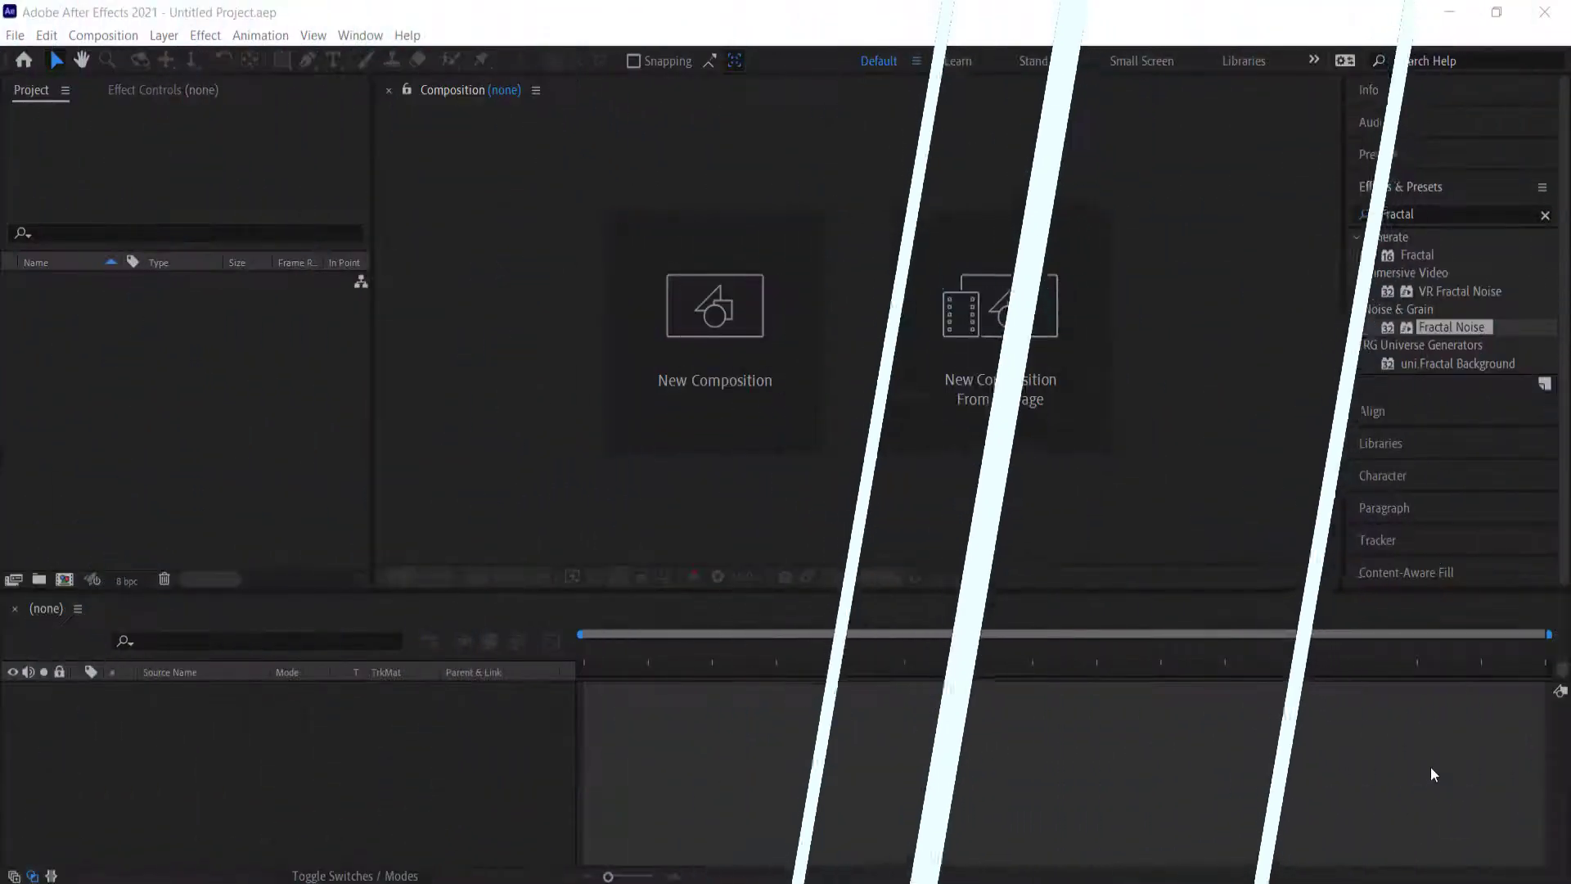
Create Comp 1 at 1920×1080, 30 fps, about 10 seconds long, with a black background.
{"action": "left_click", "coordinate": [785, 356]}
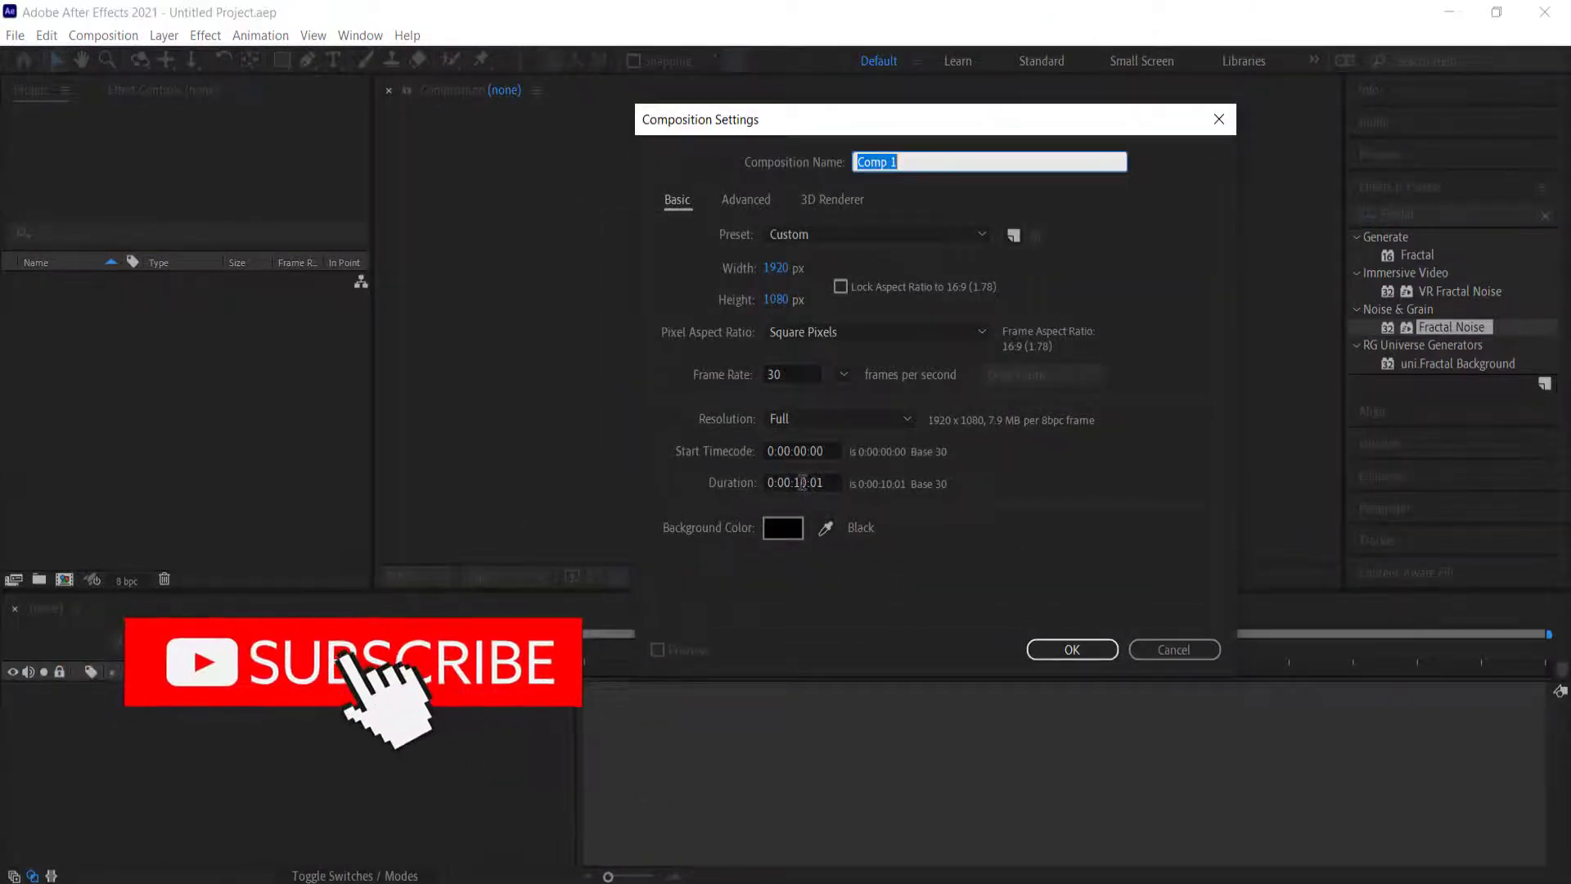
{"action": "left_click", "coordinate": [1072, 649]}
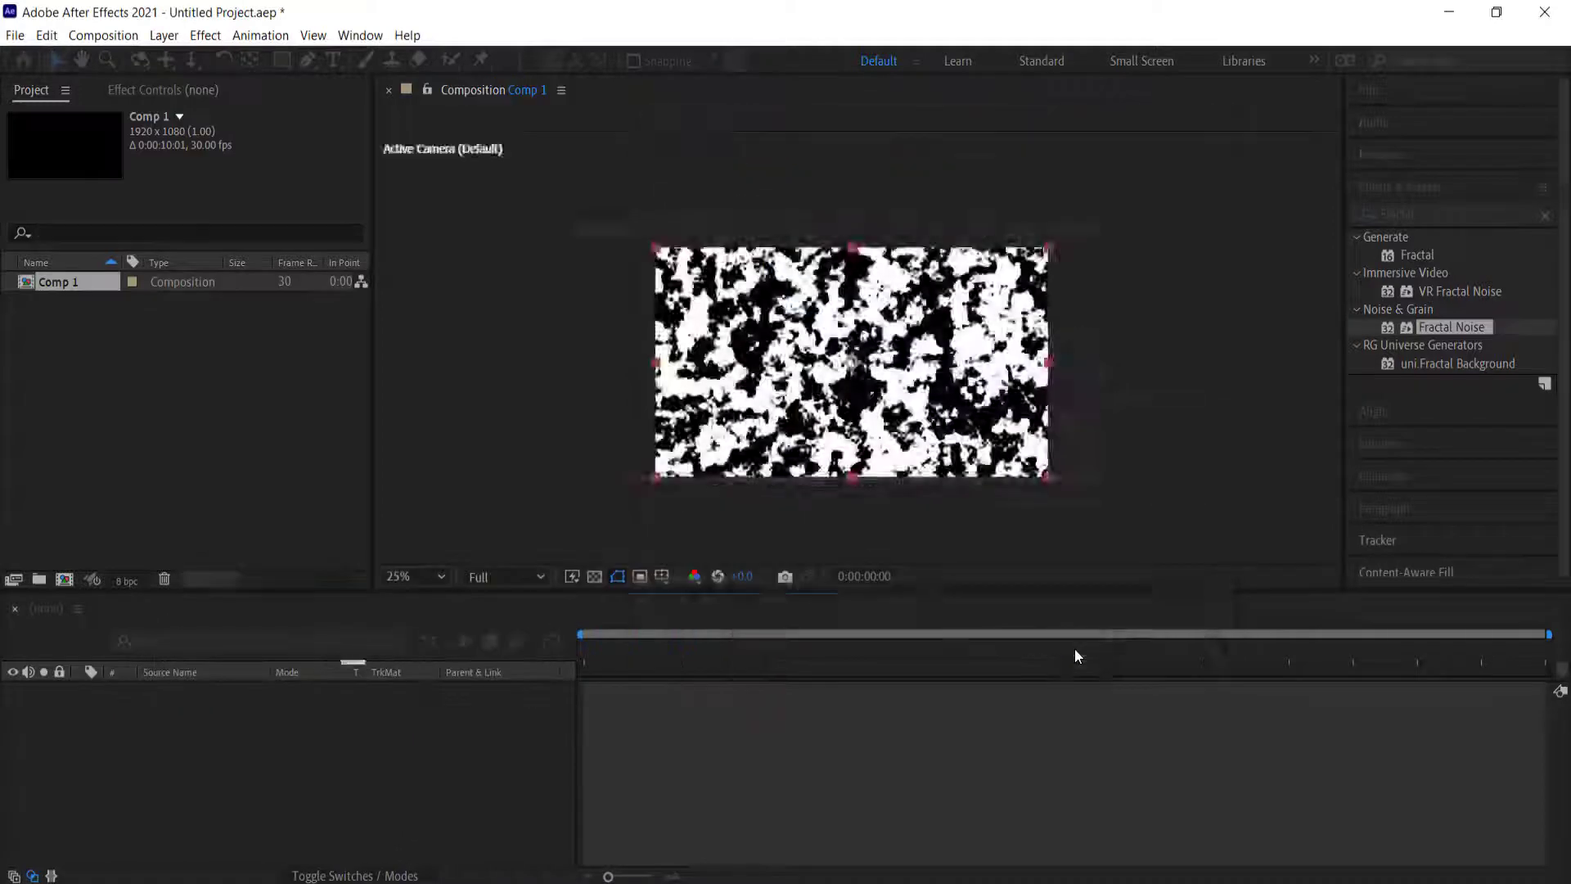
Add a new full-frame solid layer named BG.
{"action": "right_click", "coordinate": [423, 744]}
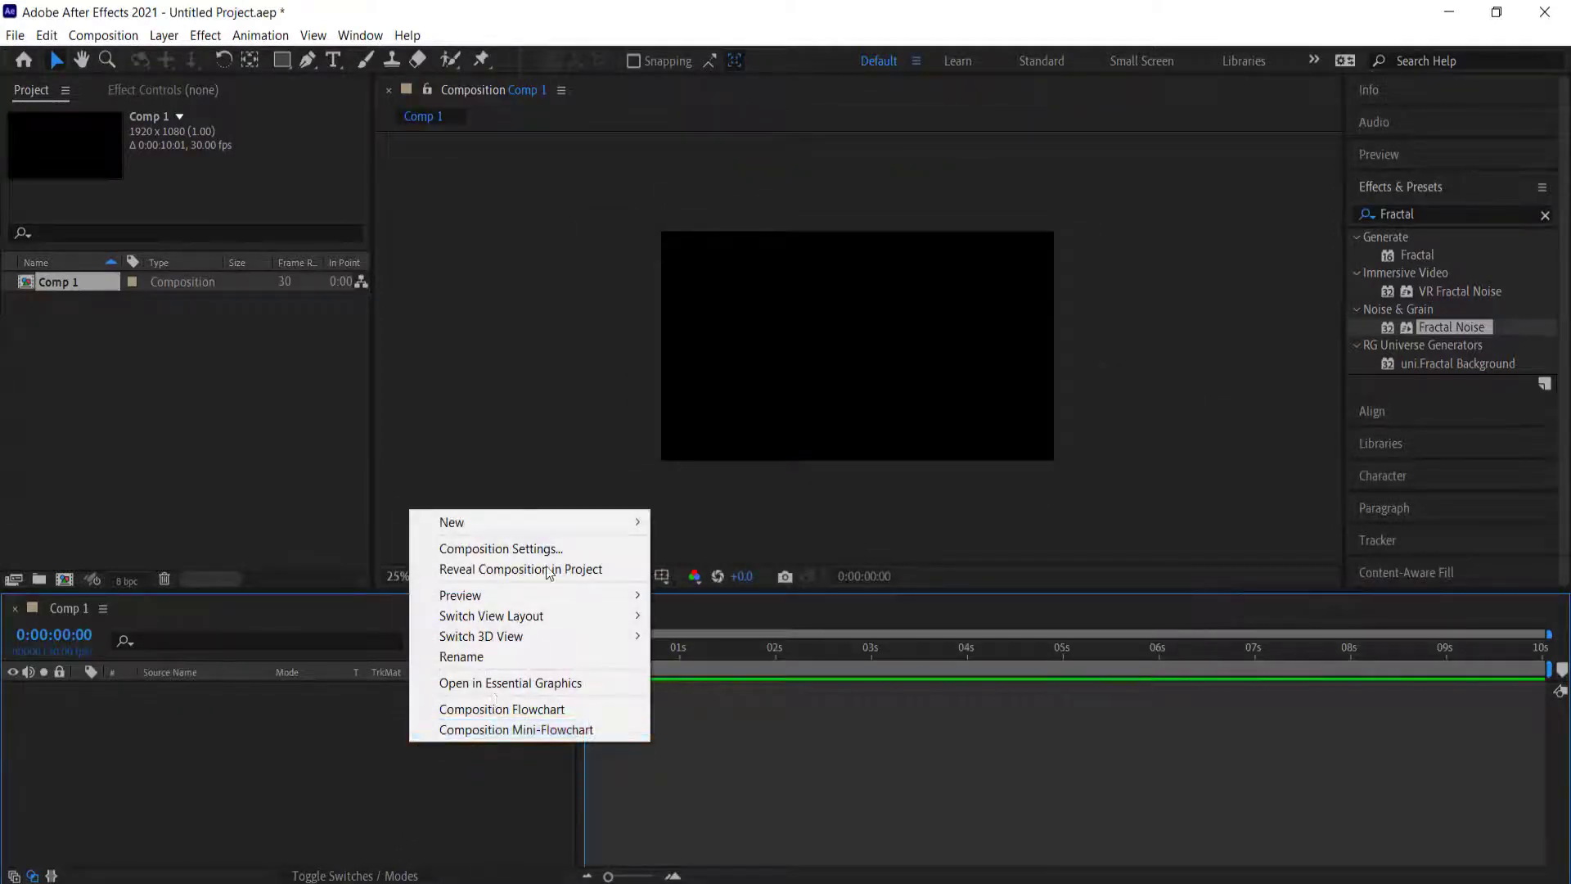
{"action": "mouse_move", "coordinate": [537, 522]}
{"action": "left_click", "coordinate": [688, 570]}
{"action": "type", "text": "BG"}
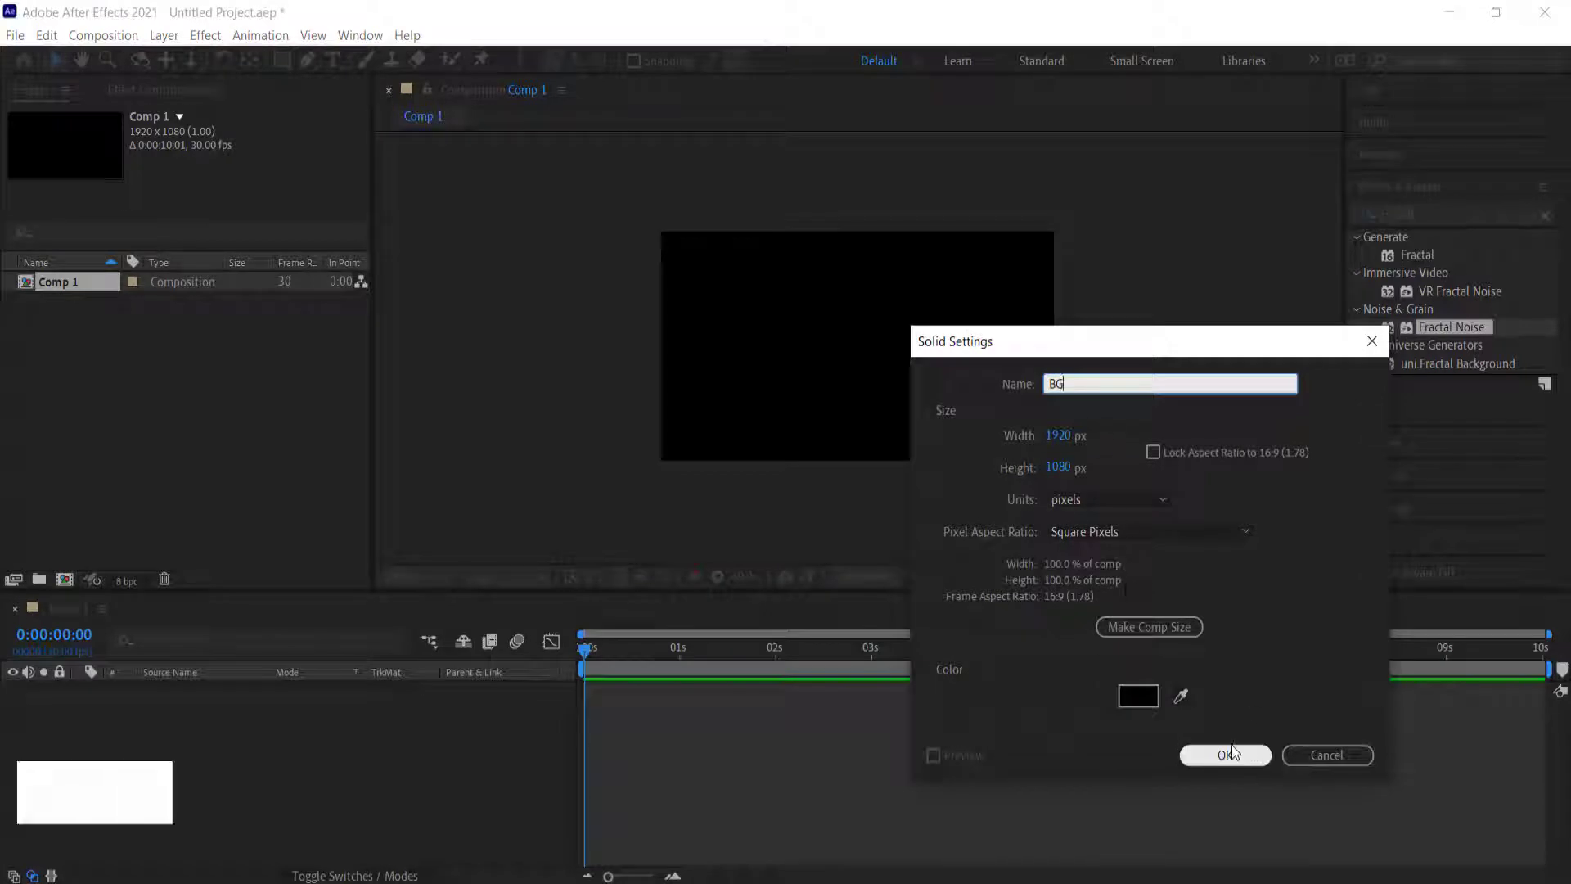
{"action": "left_click", "coordinate": [1228, 755]}
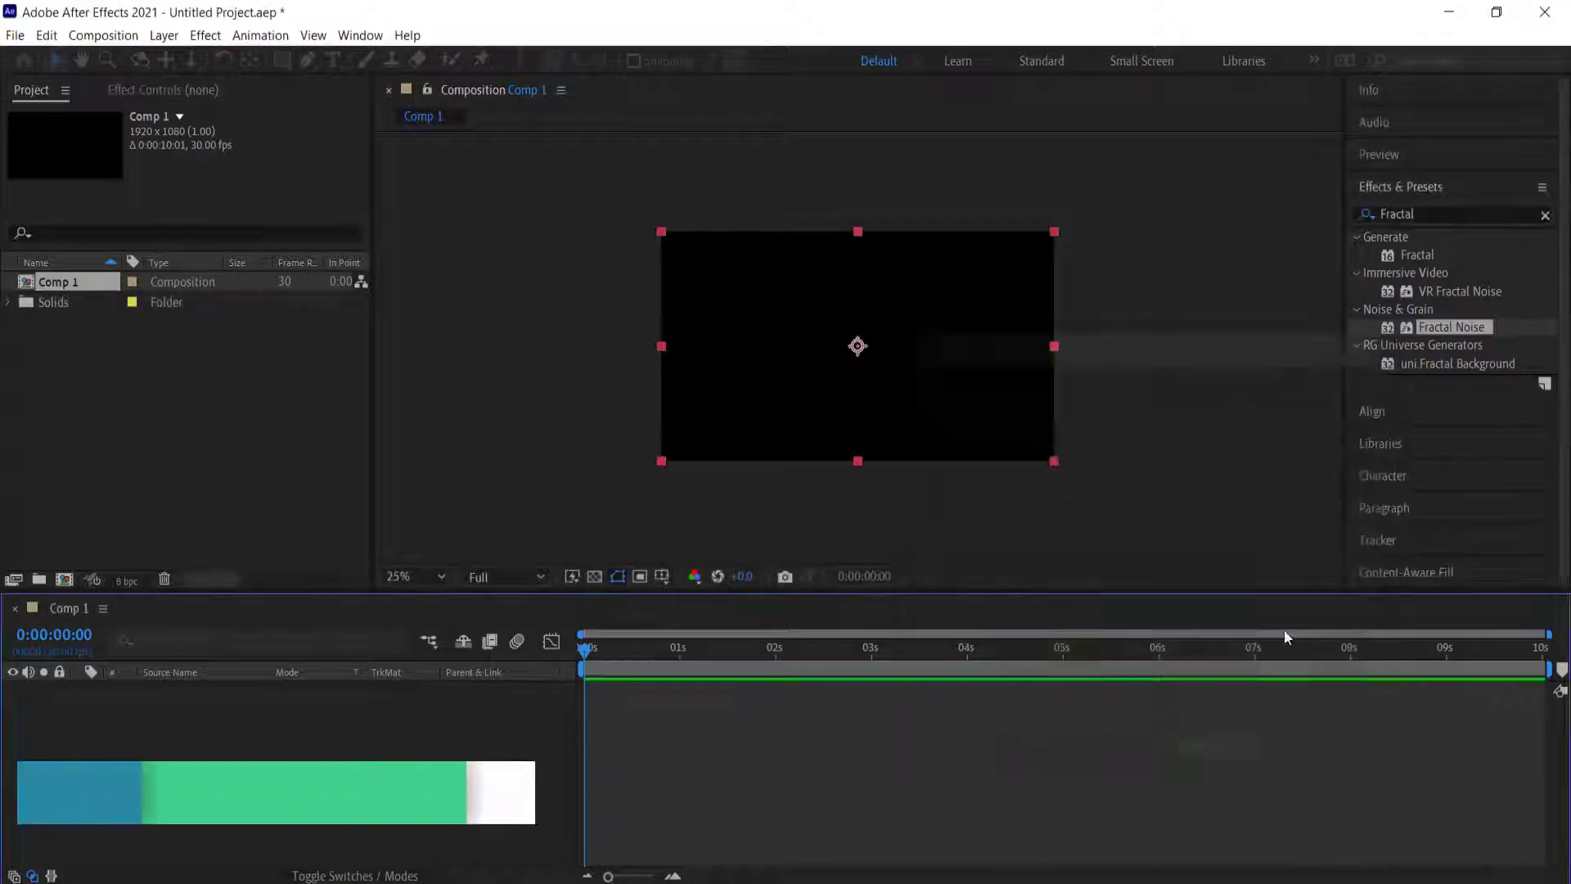
Apply a Fill effect to BG and set its colour to near-black blue #010609.
{"action": "left_click", "coordinate": [1358, 216]}
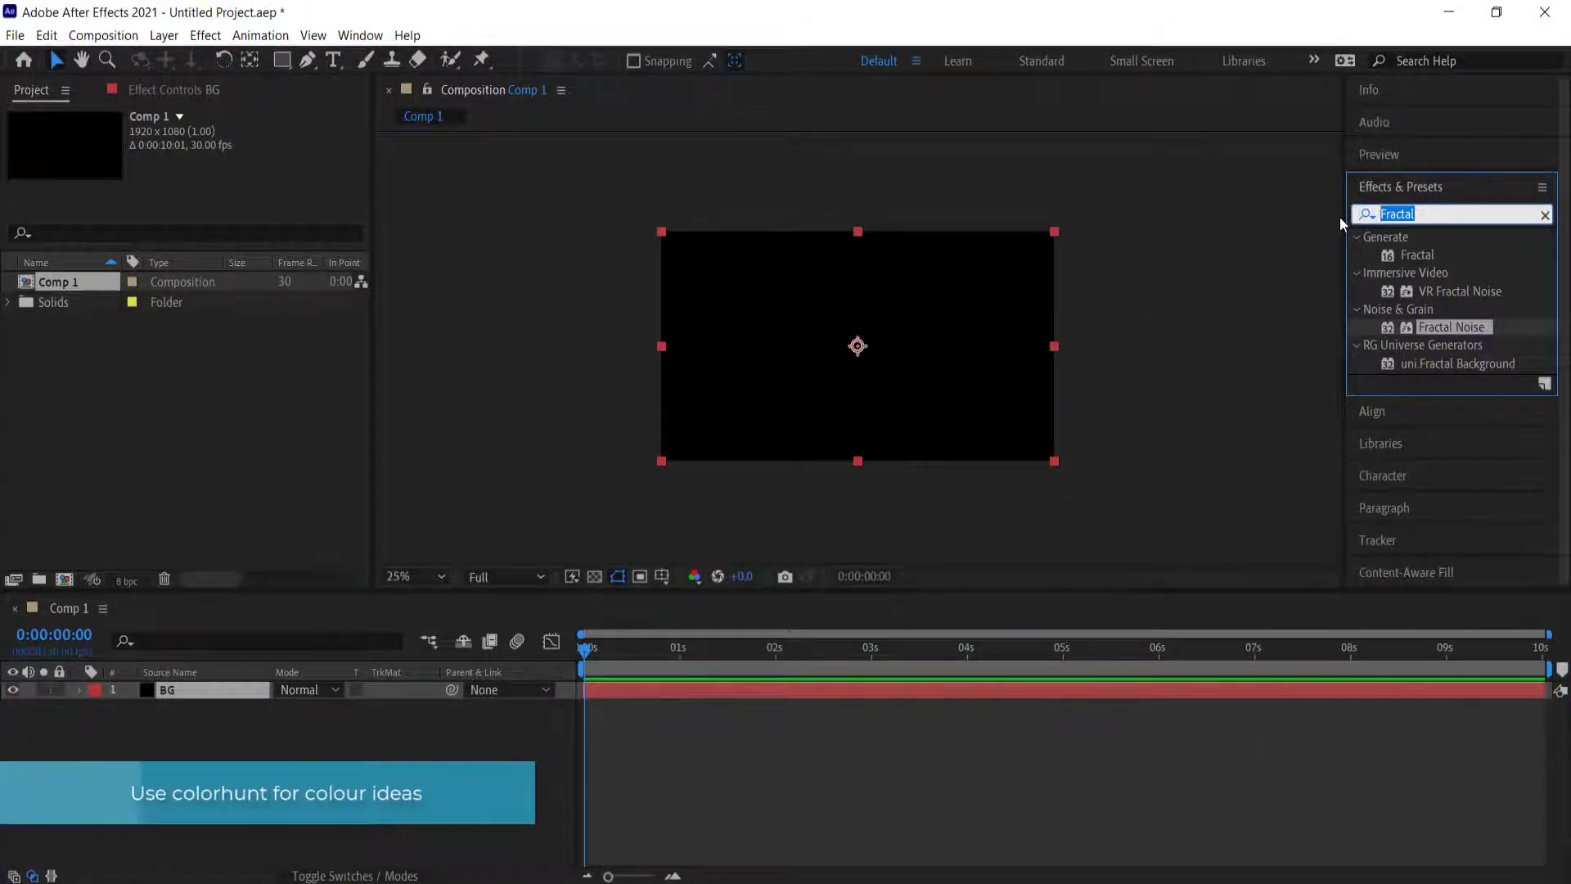
{"action": "type", "text": "fill"}
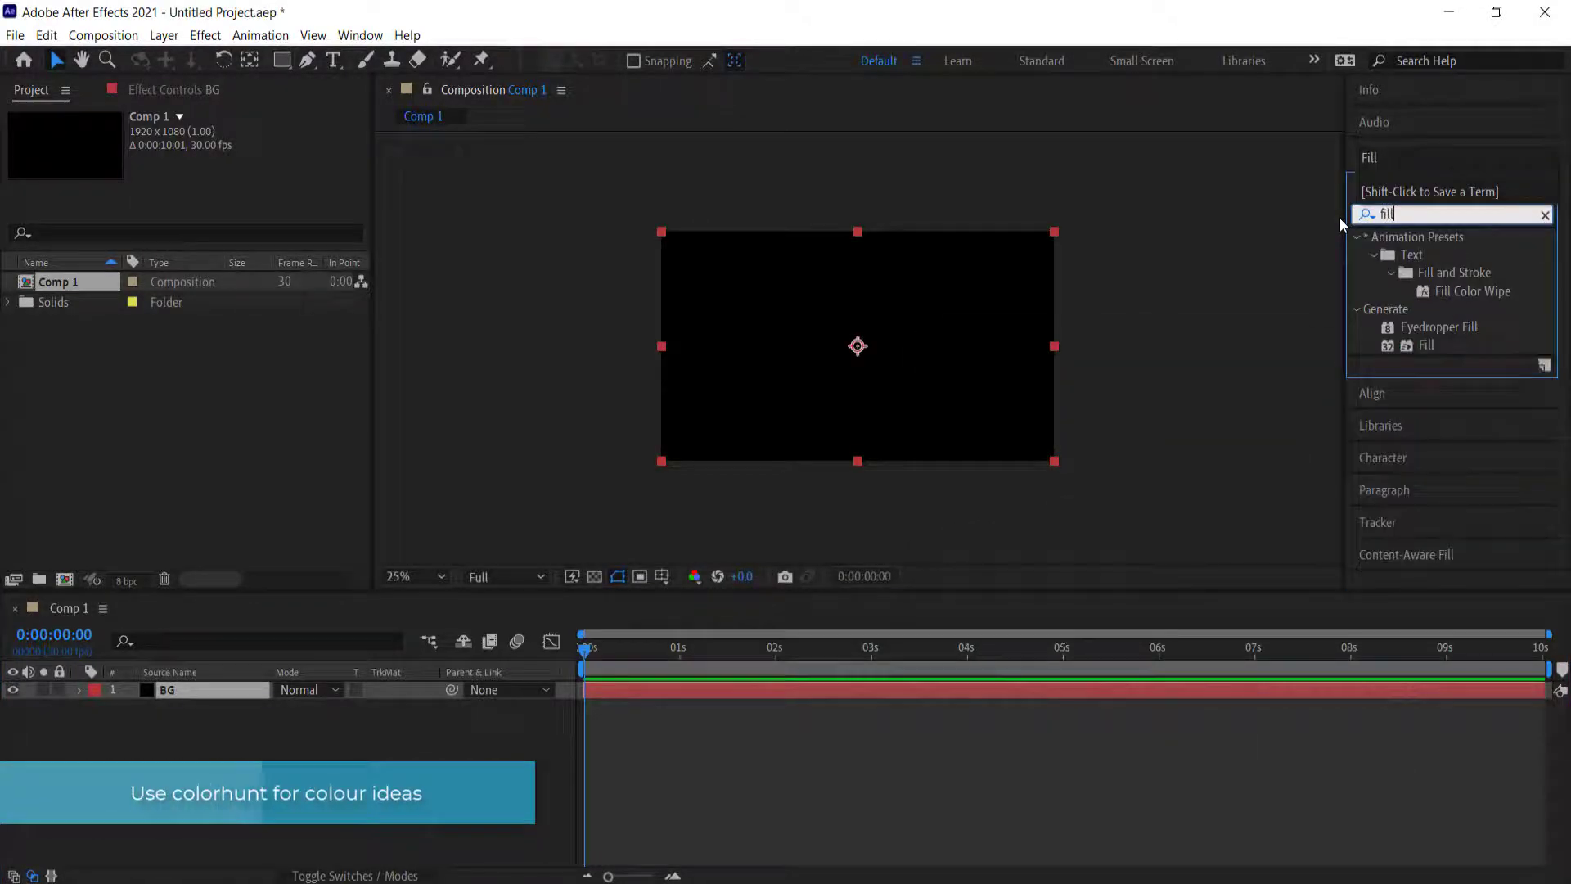
{"action": "left_click", "coordinate": [1421, 345]}
{"action": "double_click", "coordinate": [1421, 344]}
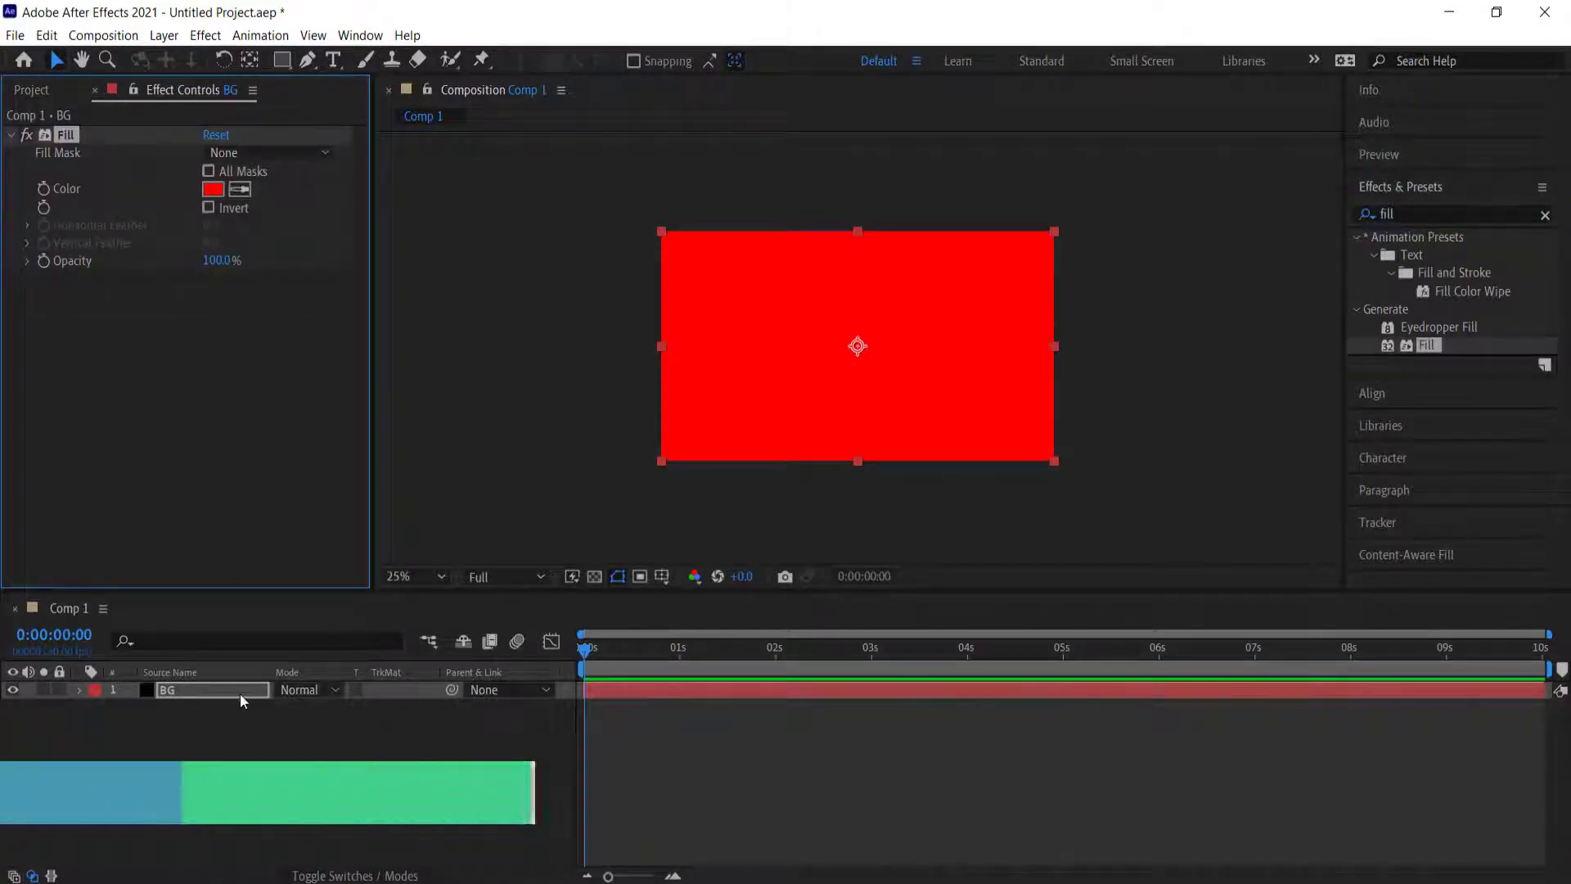
{"action": "left_click", "coordinate": [213, 190]}
{"action": "left_click_drag", "start_coordinate": [587, 613], "coordinate": [586, 636]}
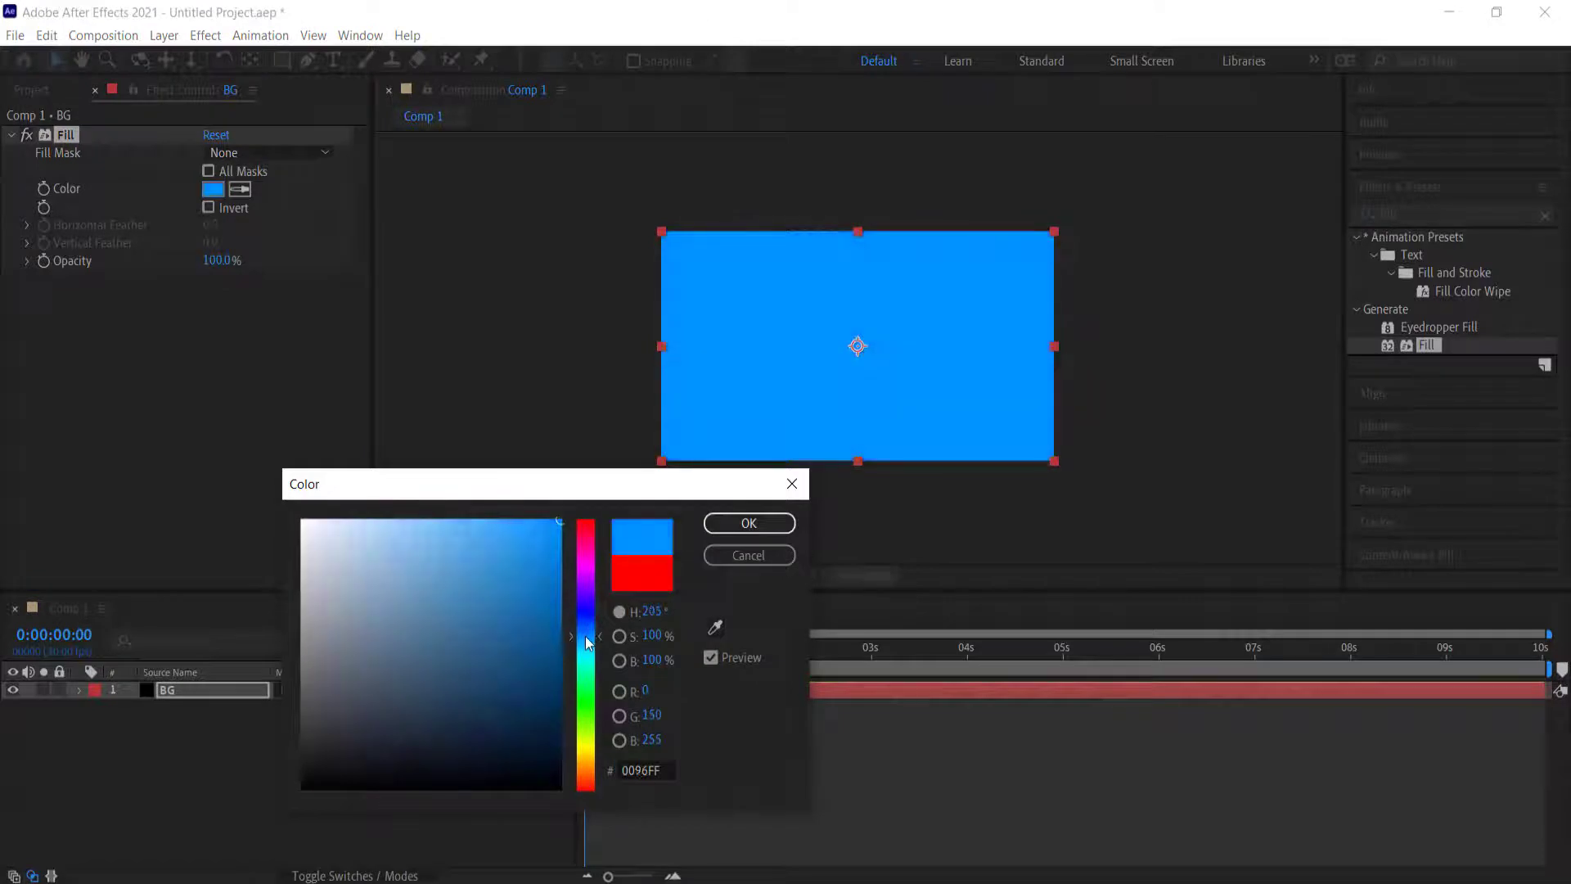
{"action": "left_click_drag", "start_coordinate": [553, 525], "coordinate": [545, 780]}
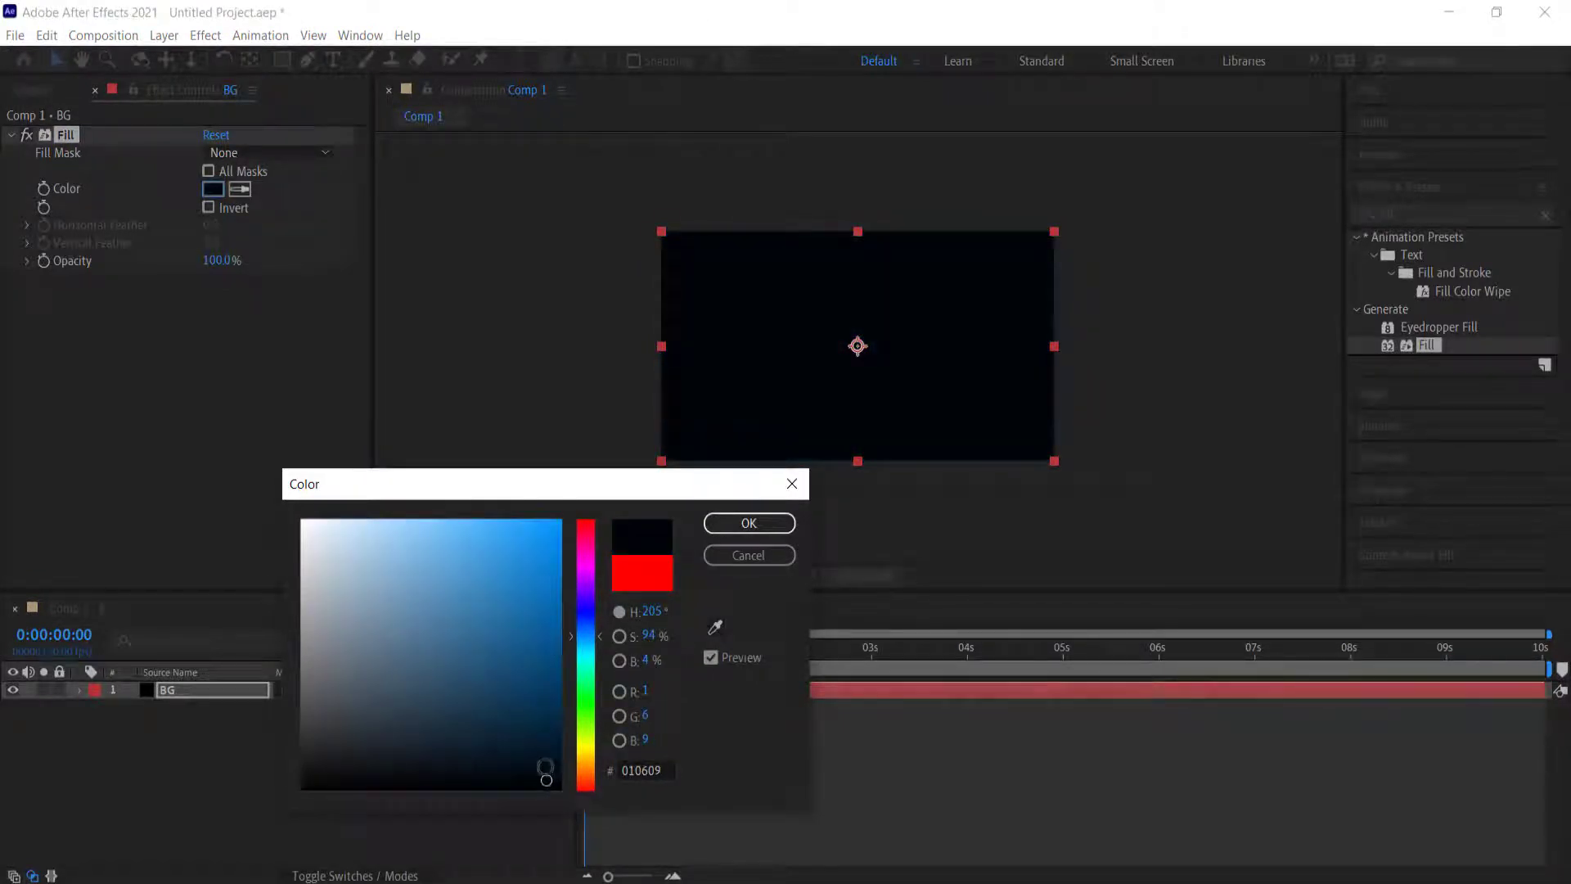
{"action": "left_click", "coordinate": [731, 523]}
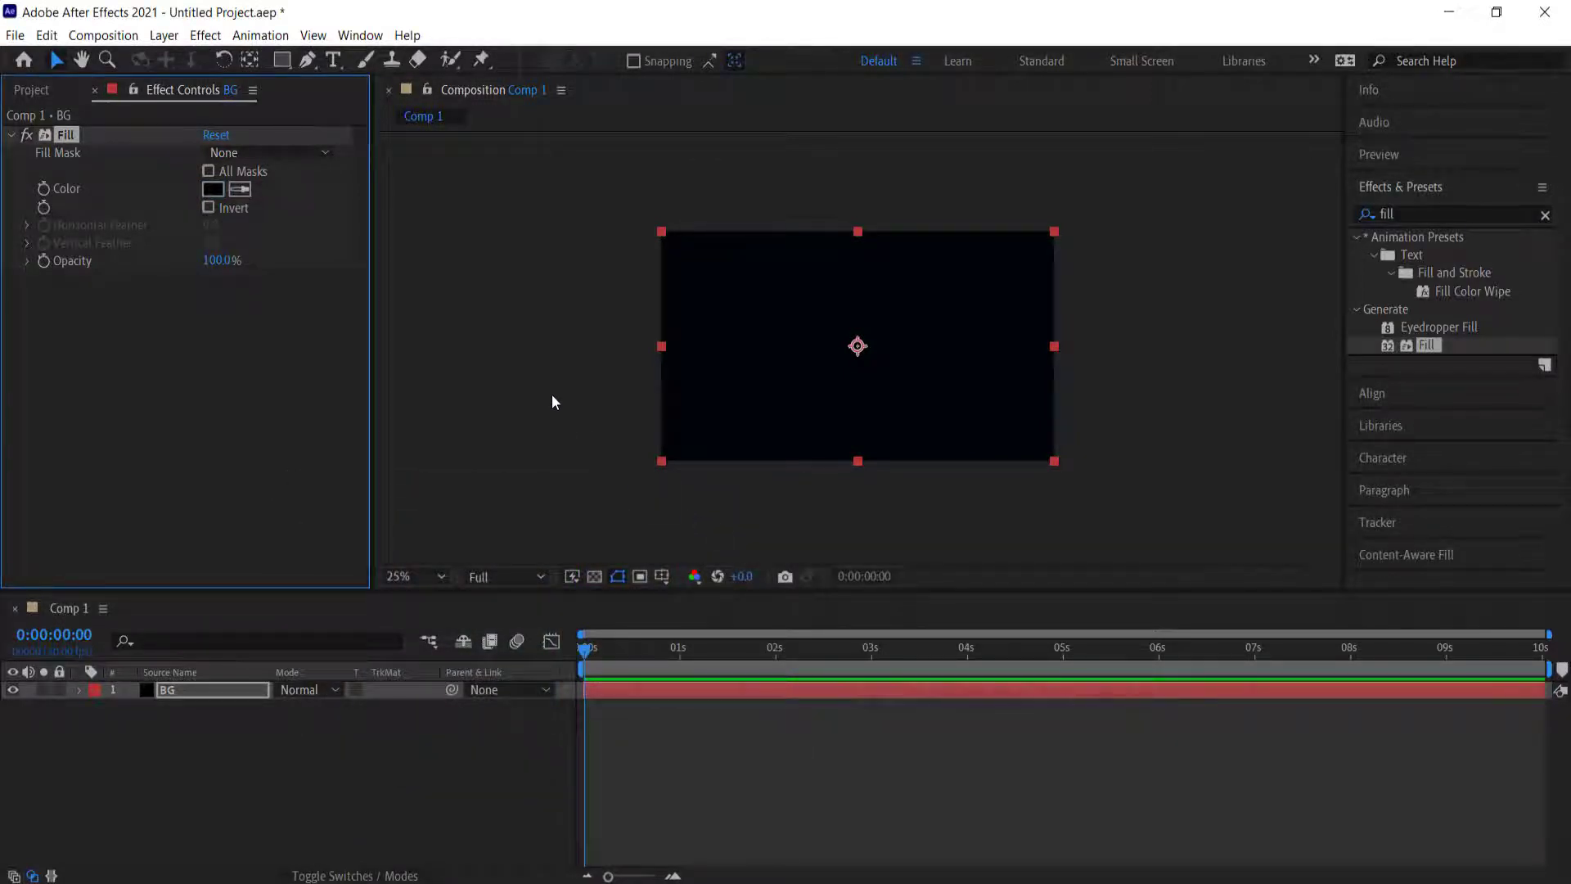
Add a new solid layer named FRACTALNOISE above BG.
{"action": "right_click", "coordinate": [309, 735]}
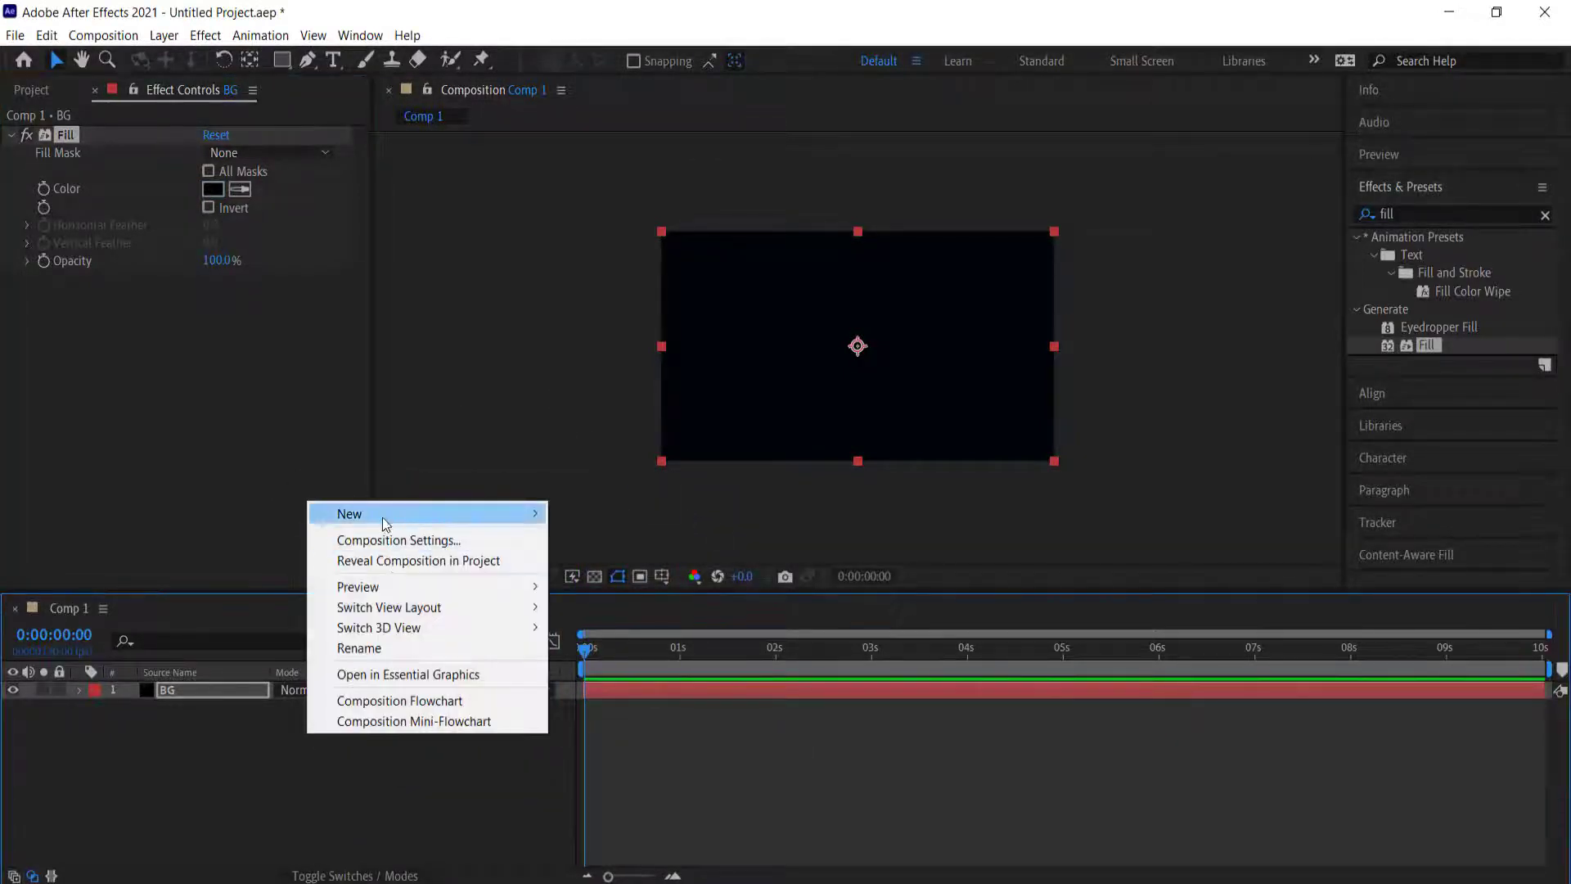
{"action": "mouse_move", "coordinate": [381, 517]}
{"action": "left_click", "coordinate": [590, 560]}
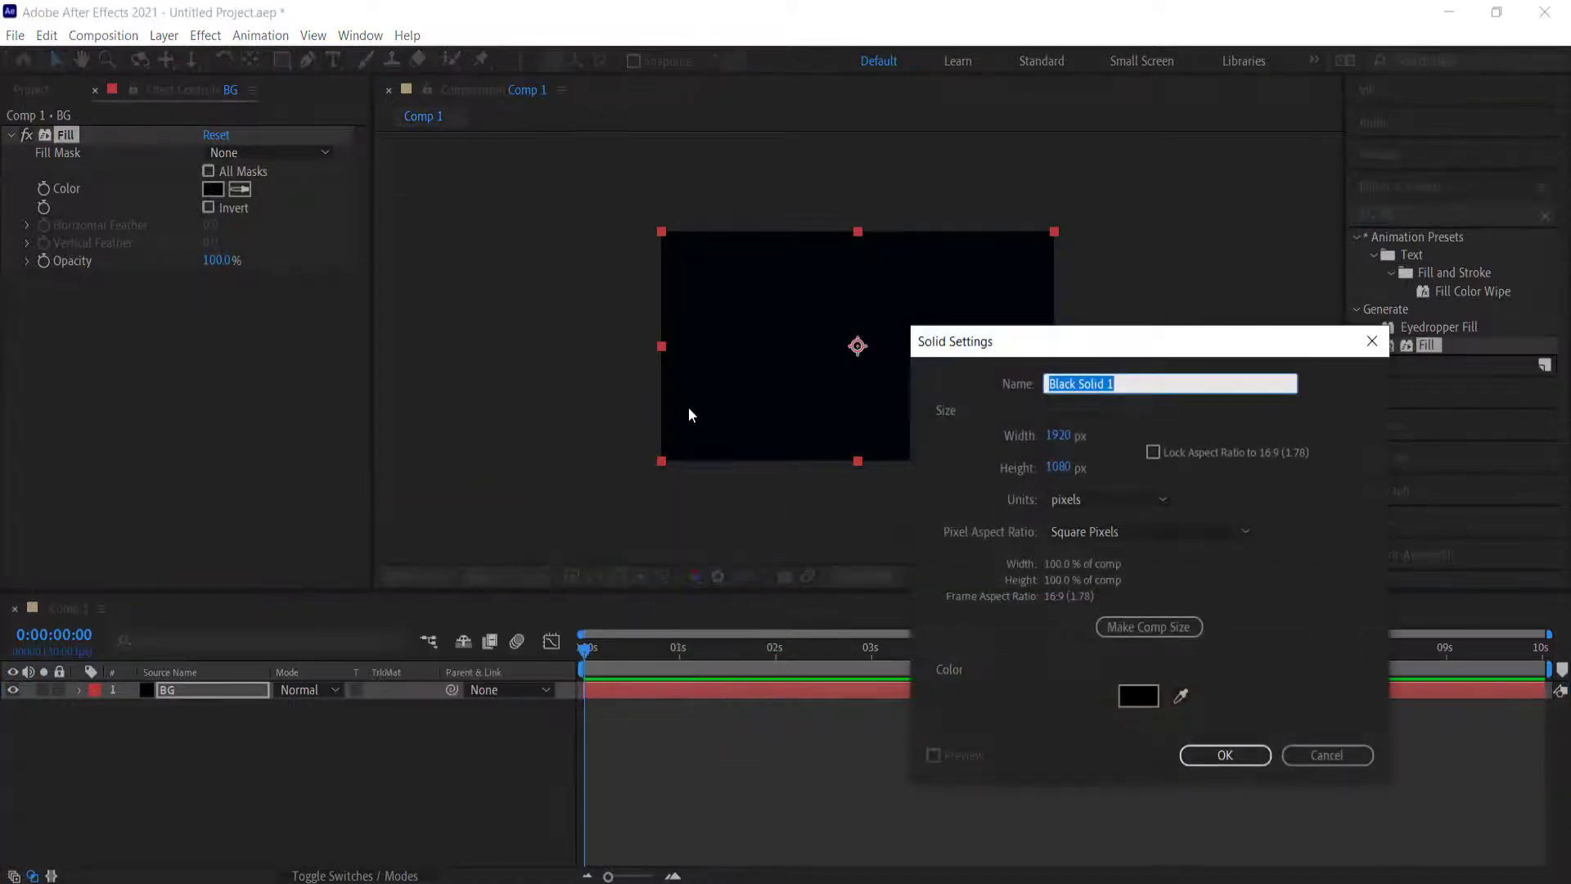
{"action": "type", "text": "FRACTALNOISE"}
{"action": "key", "text": "Return"}
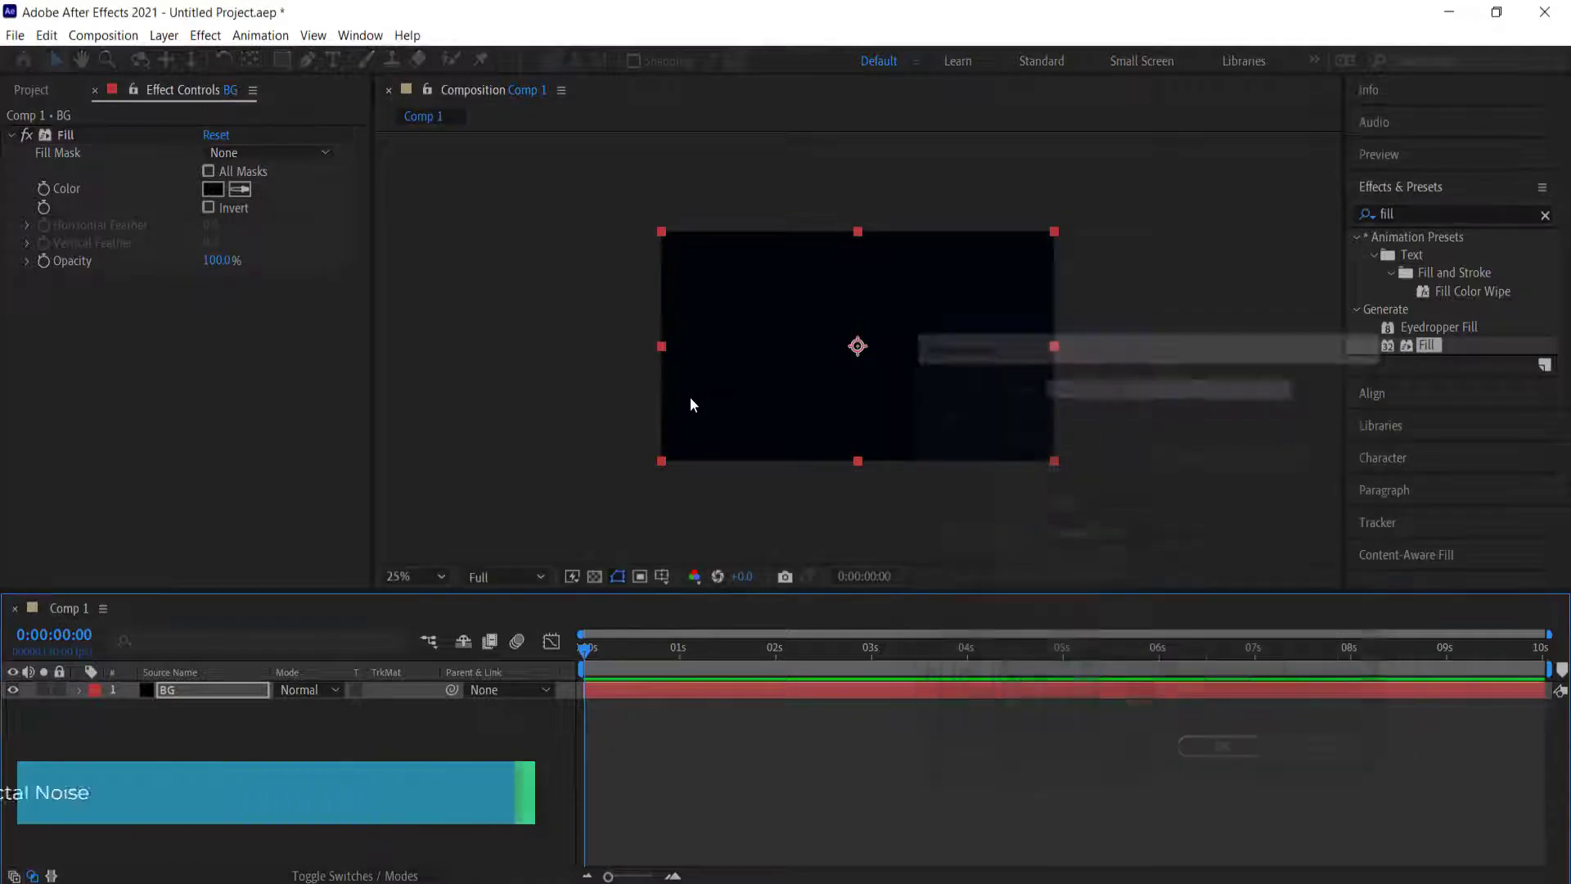
Apply the Fractal Noise effect to the FRACTALNOISE layer.
{"action": "left_click", "coordinate": [1411, 215]}
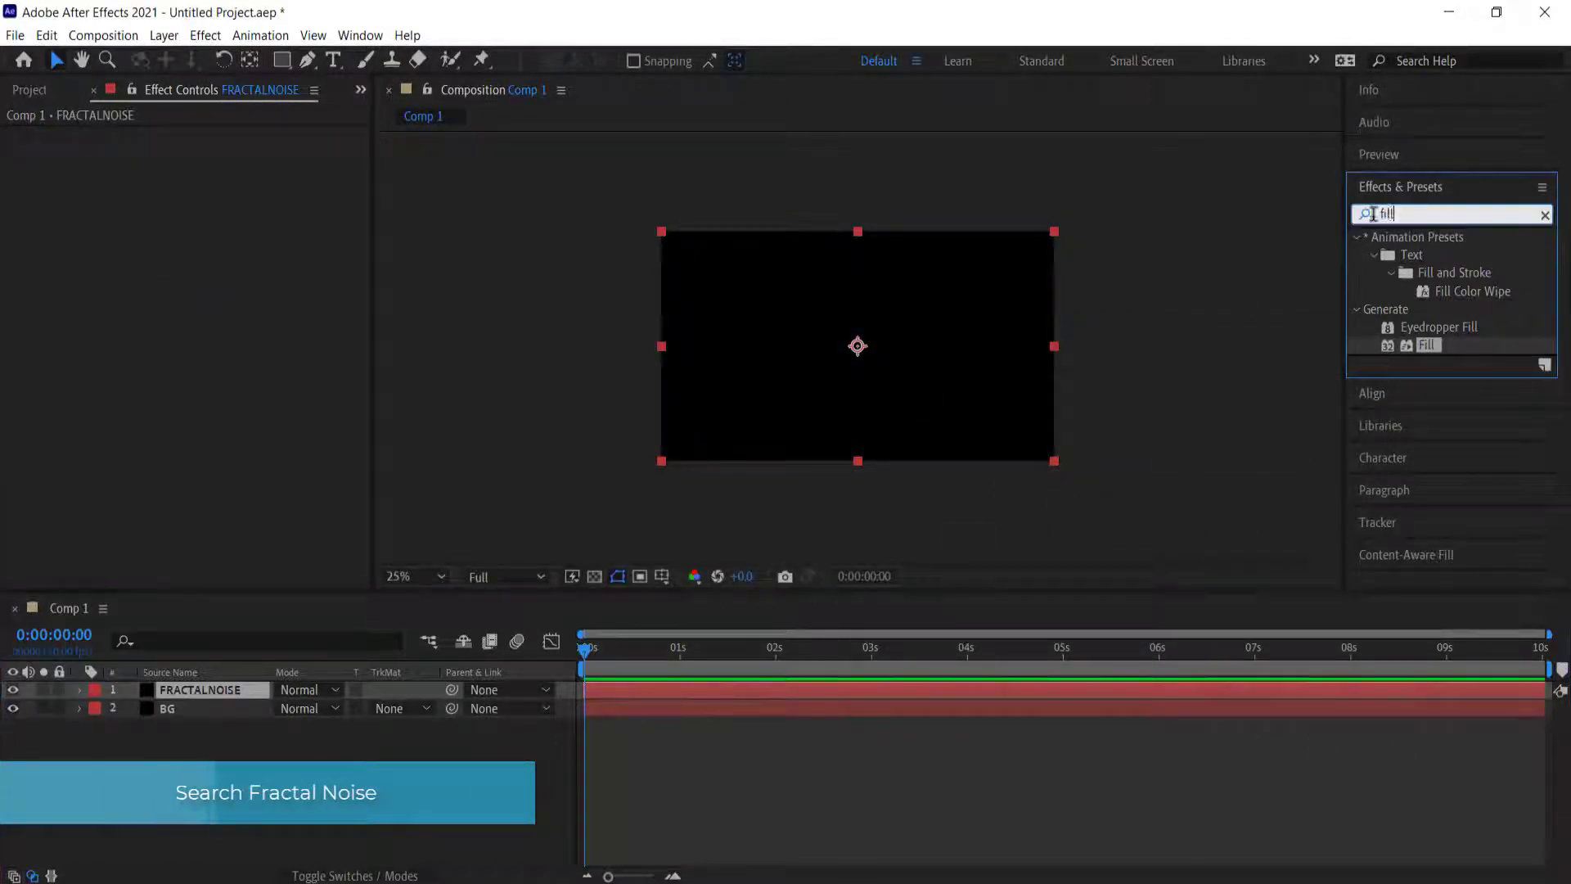
{"action": "type", "text": "frac"}
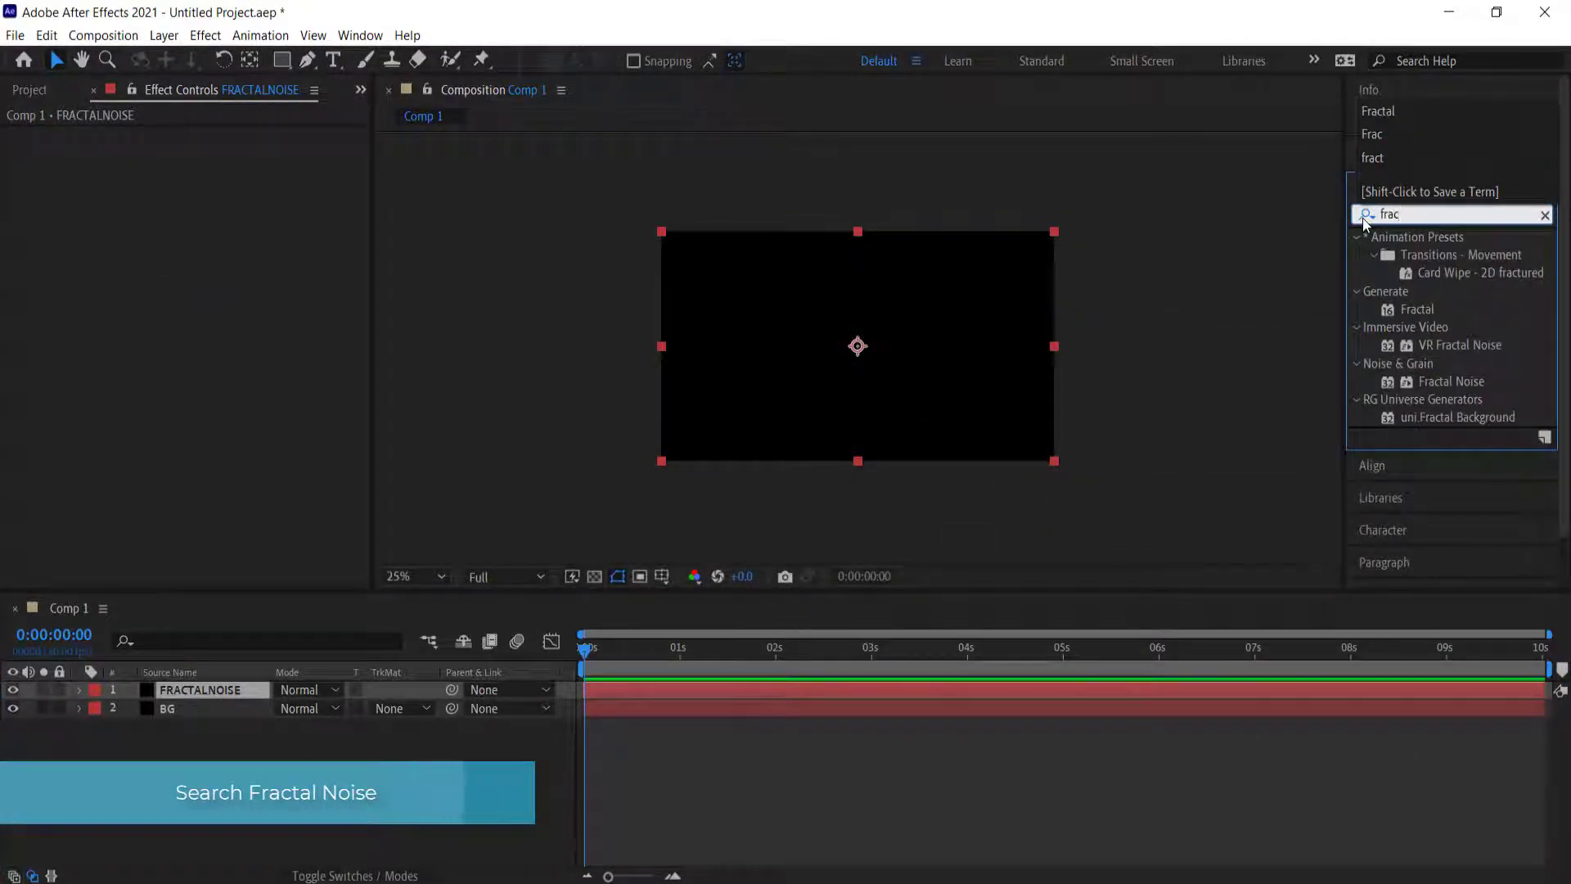
{"action": "type", "text": "tal"}
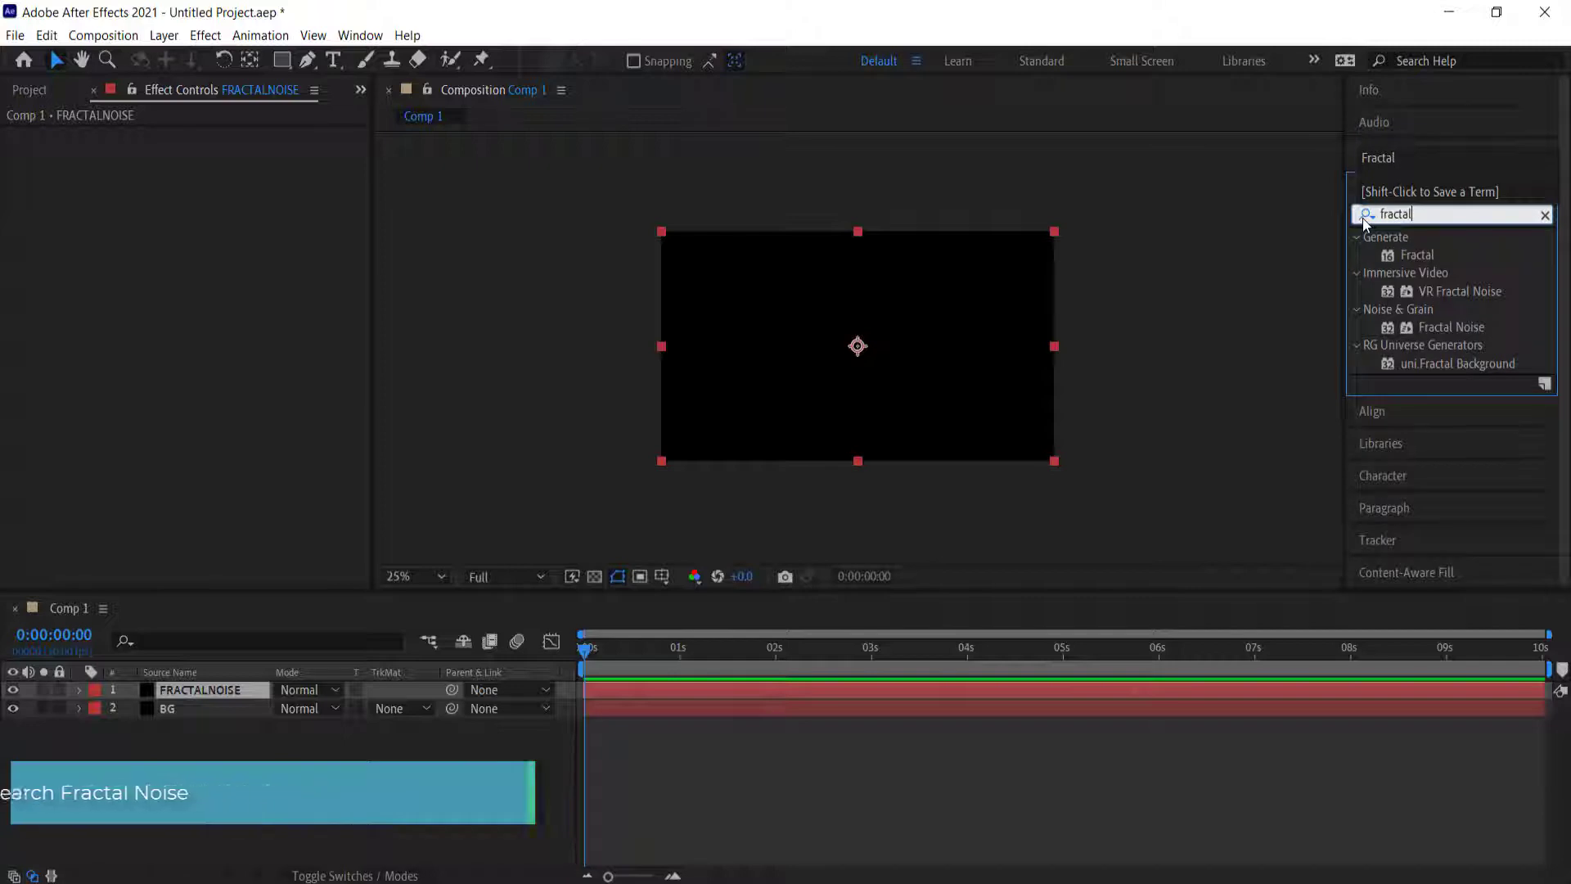
{"action": "double_click", "coordinate": [1452, 327]}
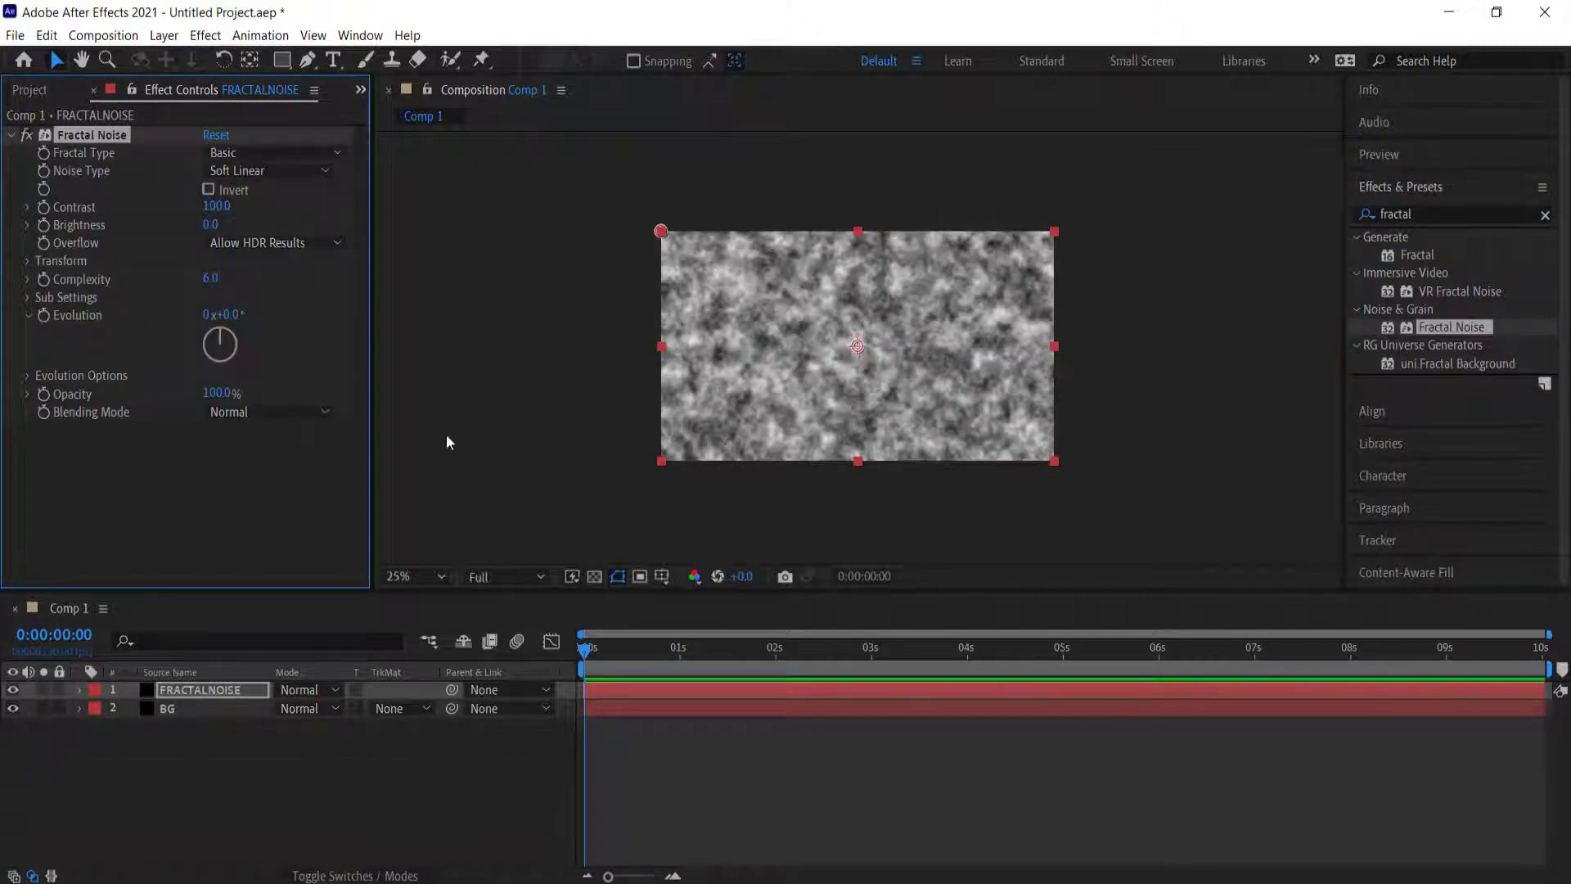
Set Fractal Noise Contrast to 1300, Brightness to 7 and Complexity to 4.
{"action": "left_click", "coordinate": [216, 207]}
{"action": "type", "text": "13"}
{"action": "key", "text": "Tab"}
{"action": "type", "text": "7"}
{"action": "key", "text": "Return"}
{"action": "left_click", "coordinate": [217, 279]}
{"action": "type", "text": "4"}
{"action": "key", "text": "Return"}
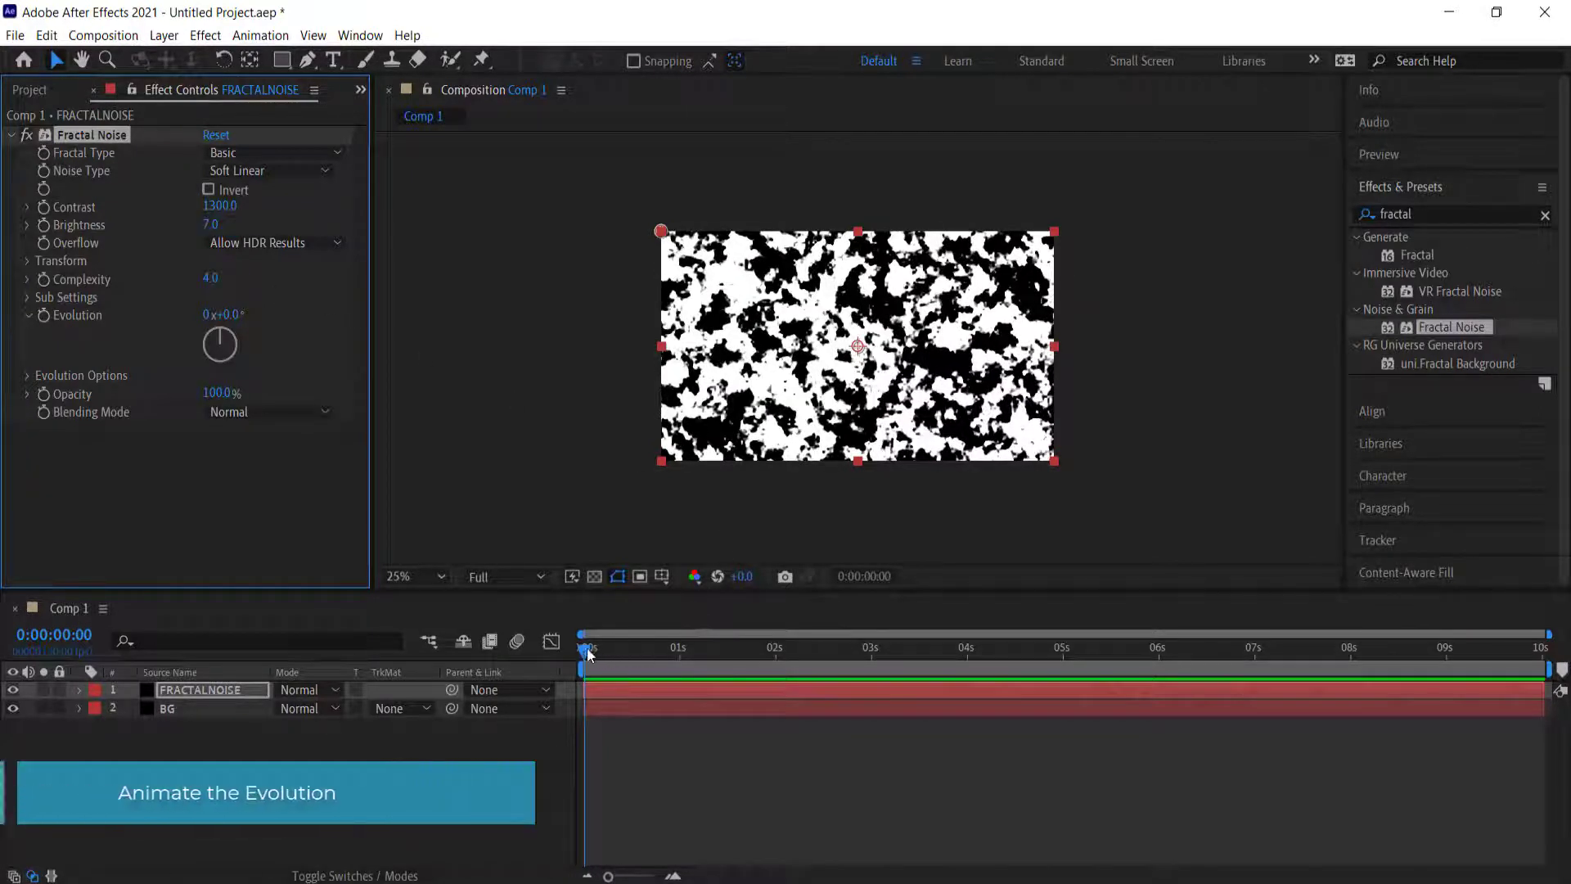
Keyframe Evolution at 0 s and set it to 1x+0.0° at 10 s.
{"action": "left_click_drag", "start_coordinate": [586, 648], "coordinate": [545, 659]}
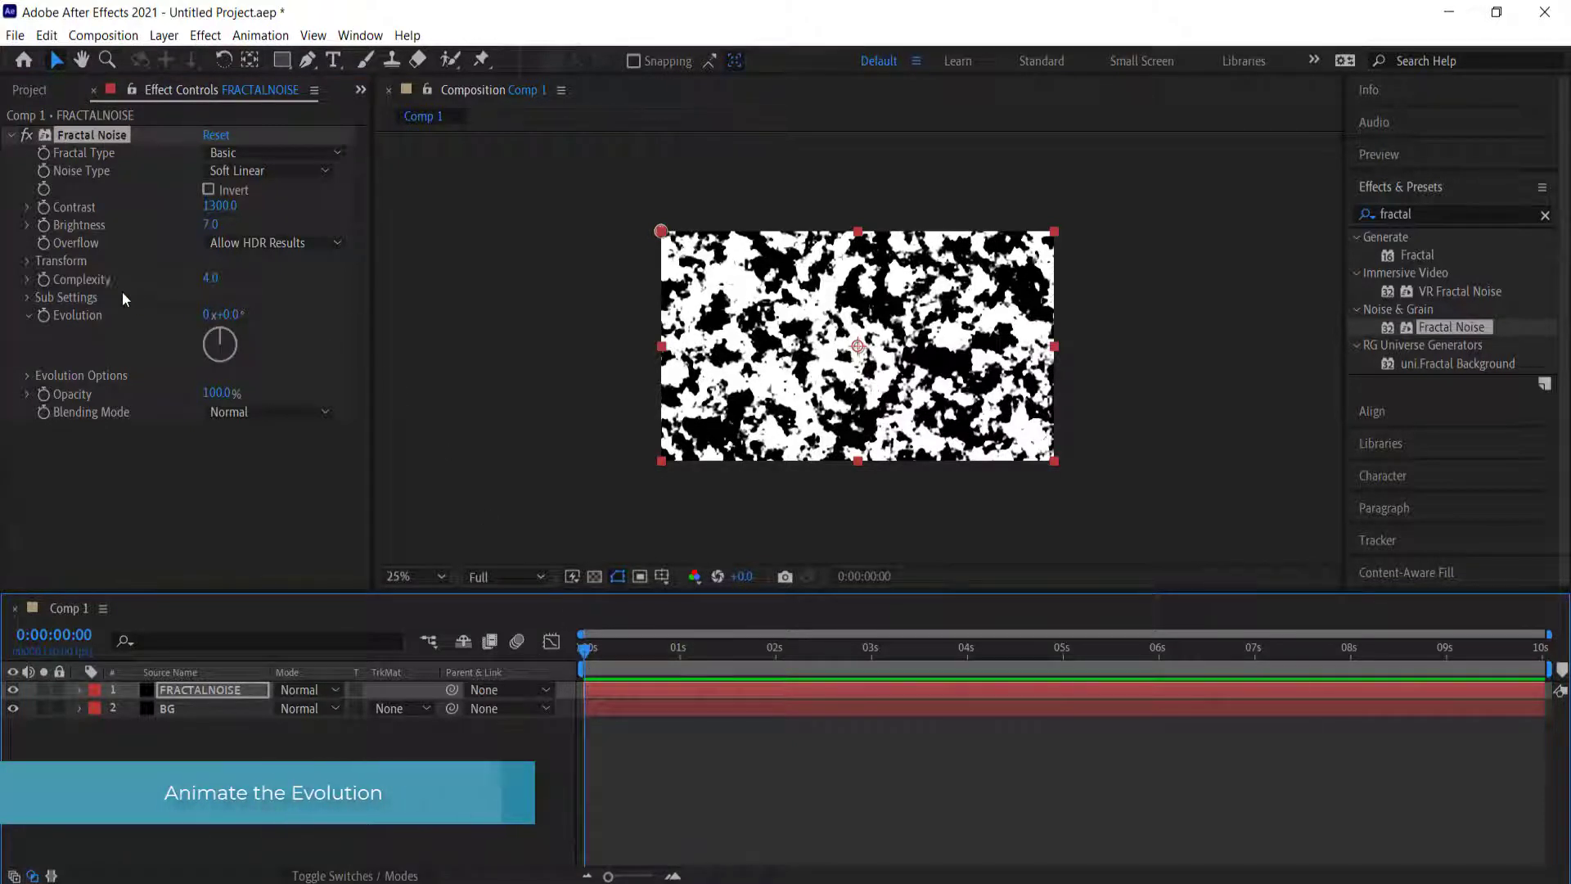
{"action": "left_click", "coordinate": [42, 318]}
{"action": "left_click_drag", "start_coordinate": [587, 647], "coordinate": [1541, 647]}
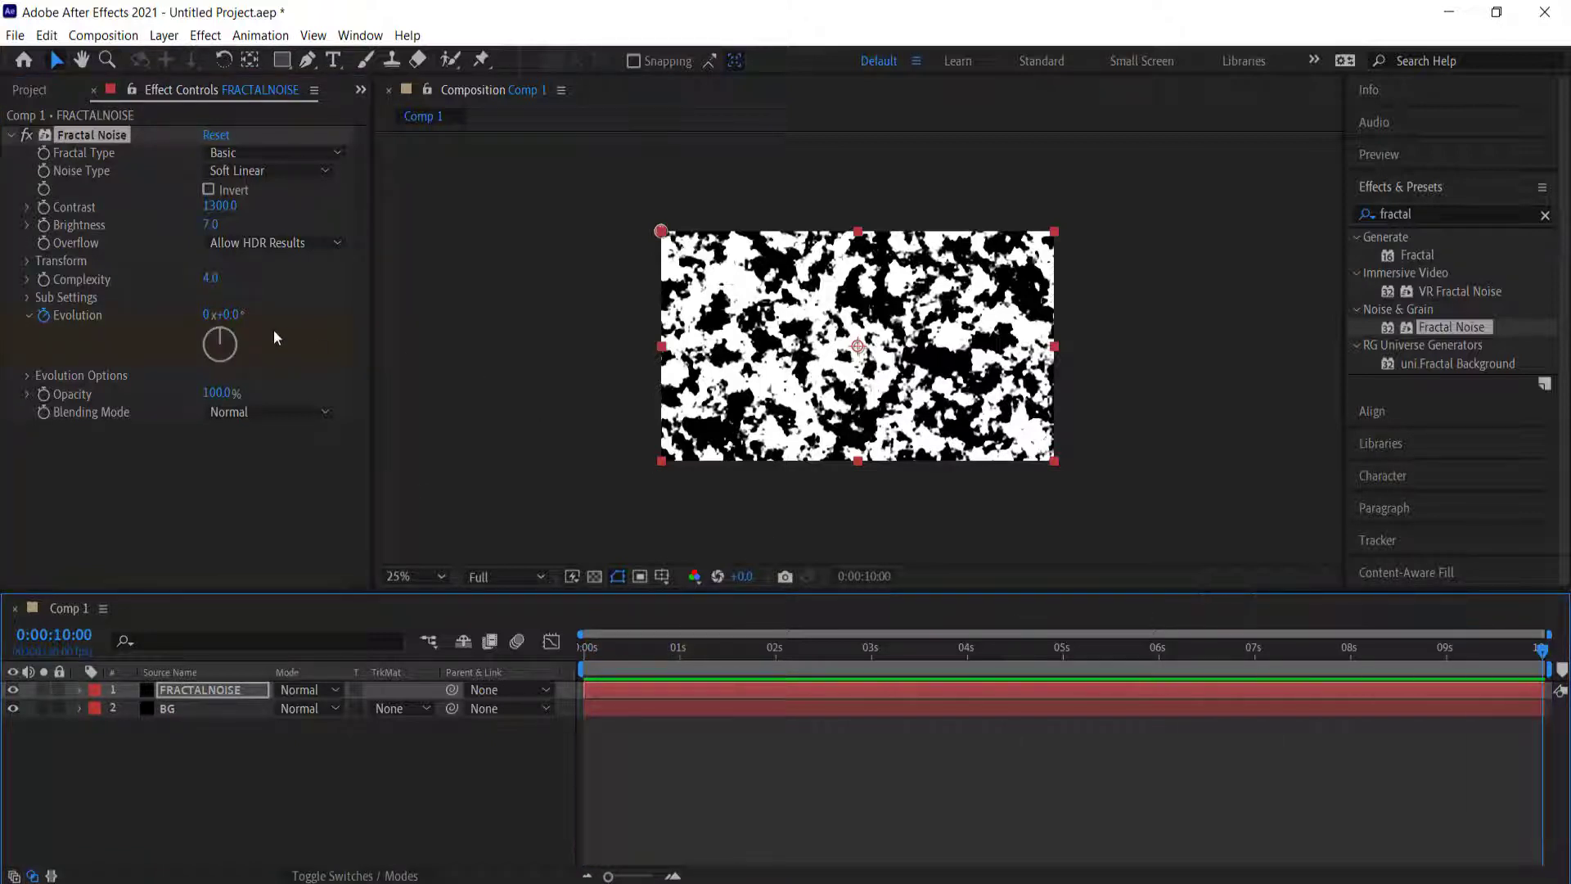
{"action": "left_click", "coordinate": [209, 315]}
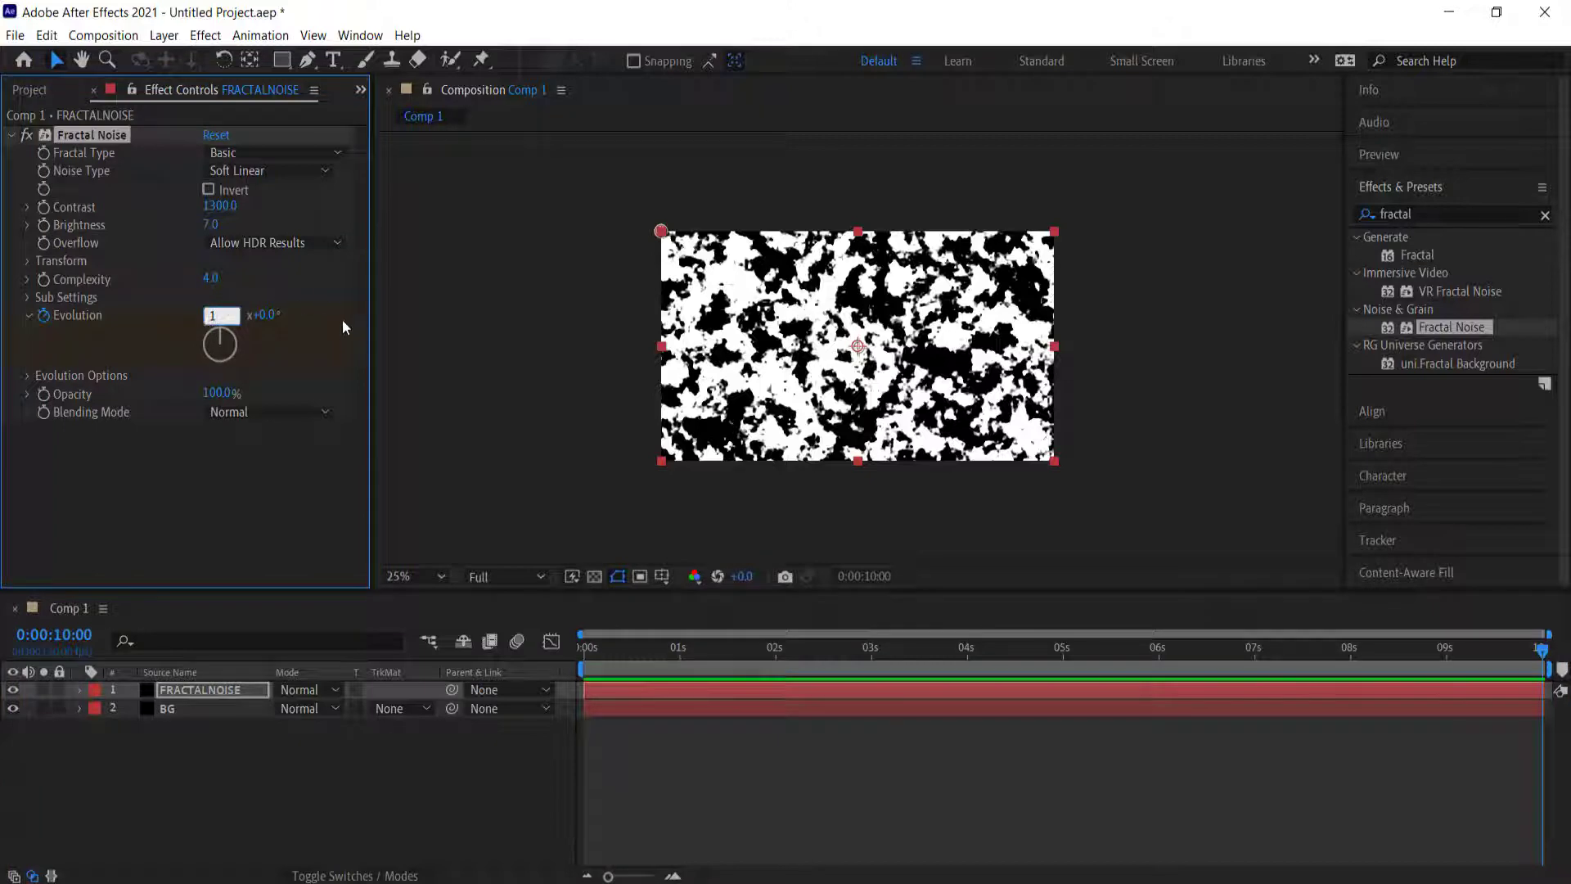
{"action": "type", "text": "1"}
{"action": "key", "text": "Return"}
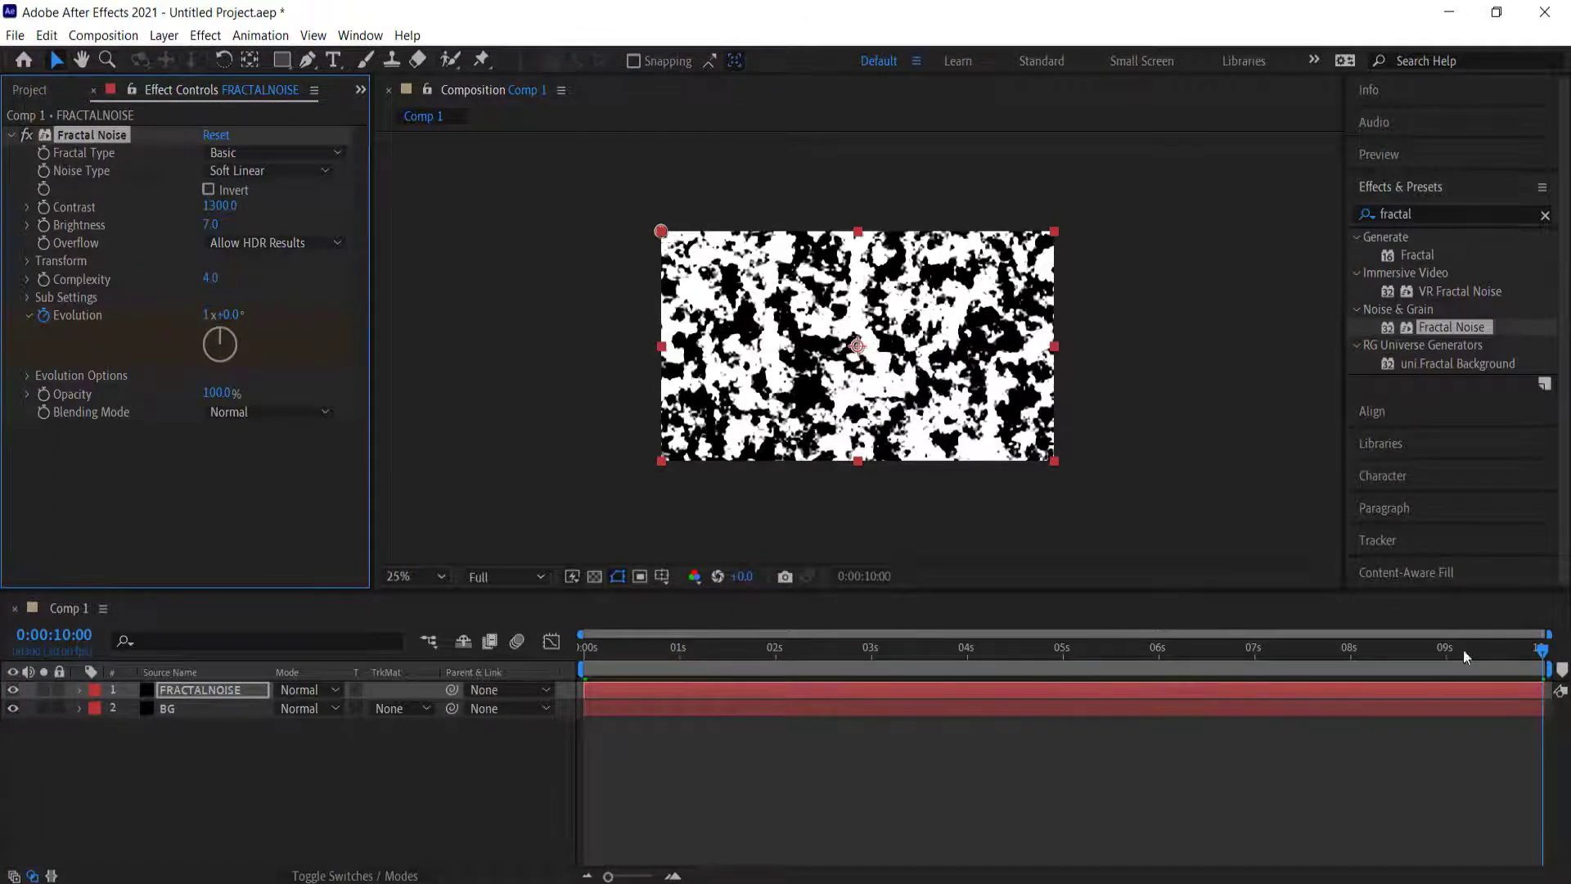
Set the viewer magnification to Fit and scrub through time to preview the noise.
{"action": "left_click_drag", "start_coordinate": [1541, 653], "coordinate": [943, 652]}
{"action": "left_click", "coordinate": [429, 577]}
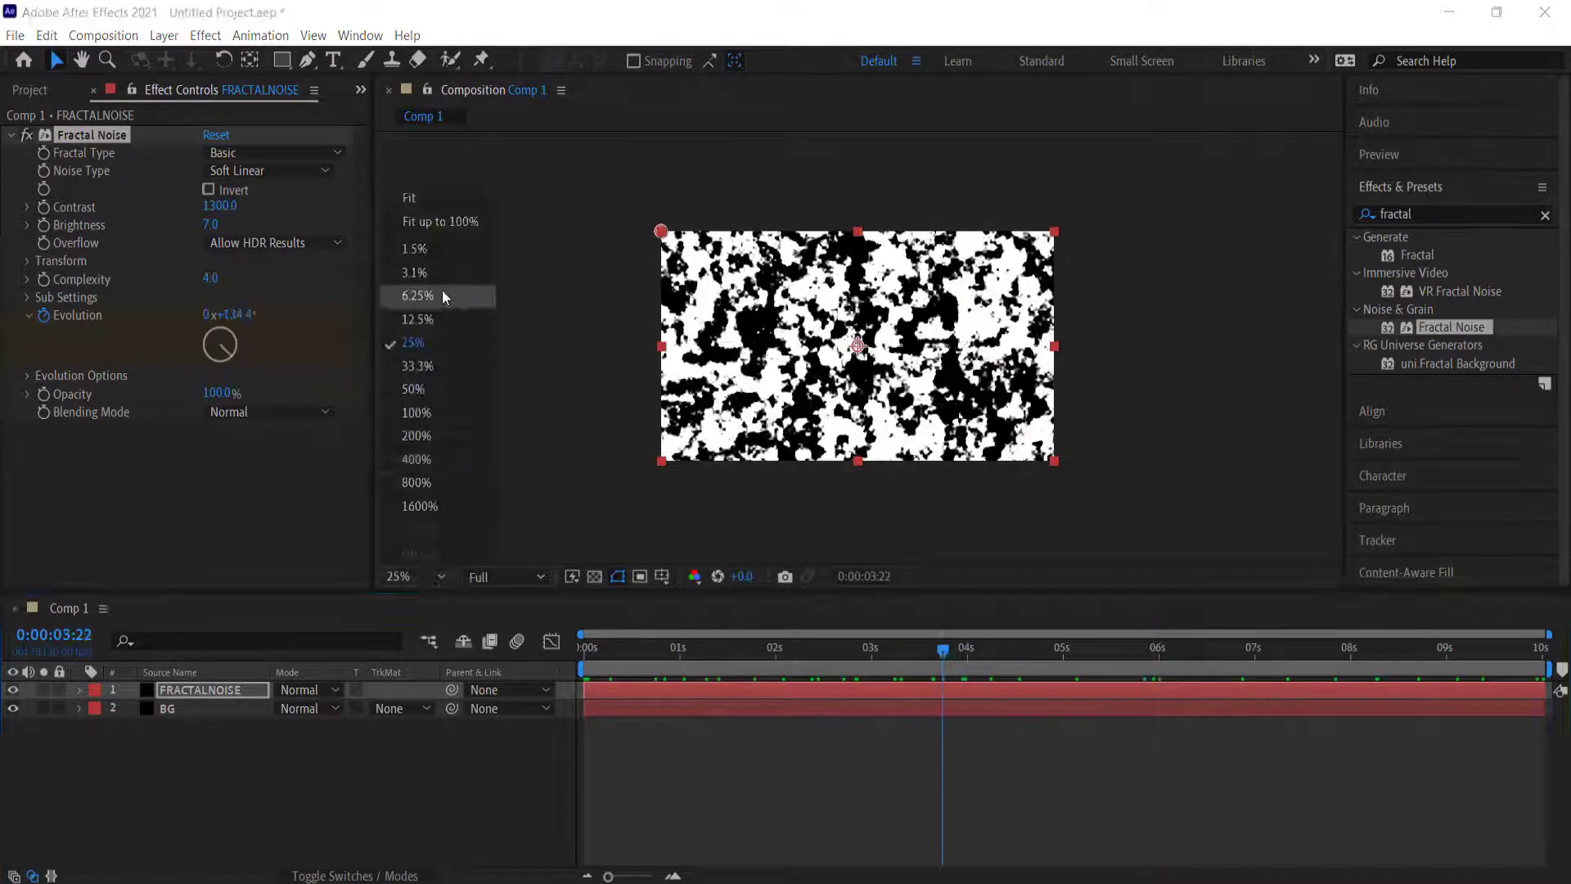
{"action": "left_click", "coordinate": [449, 224]}
{"action": "left_click_drag", "start_coordinate": [940, 651], "coordinate": [652, 671]}
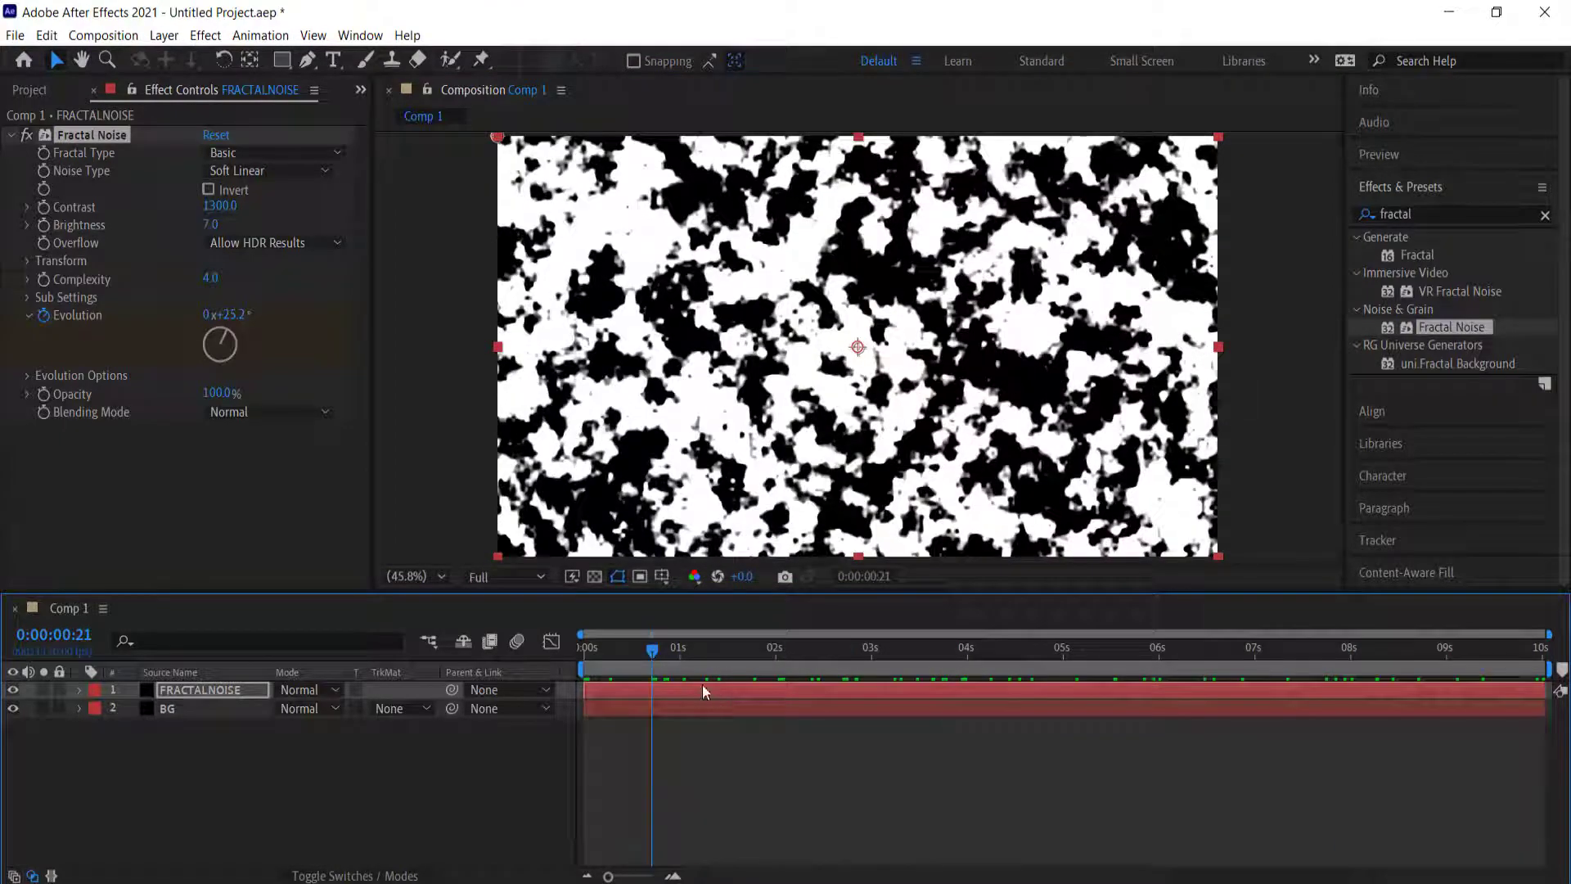
Add a new solid layer named GRID at the top of the stack.
{"action": "right_click", "coordinate": [316, 779]}
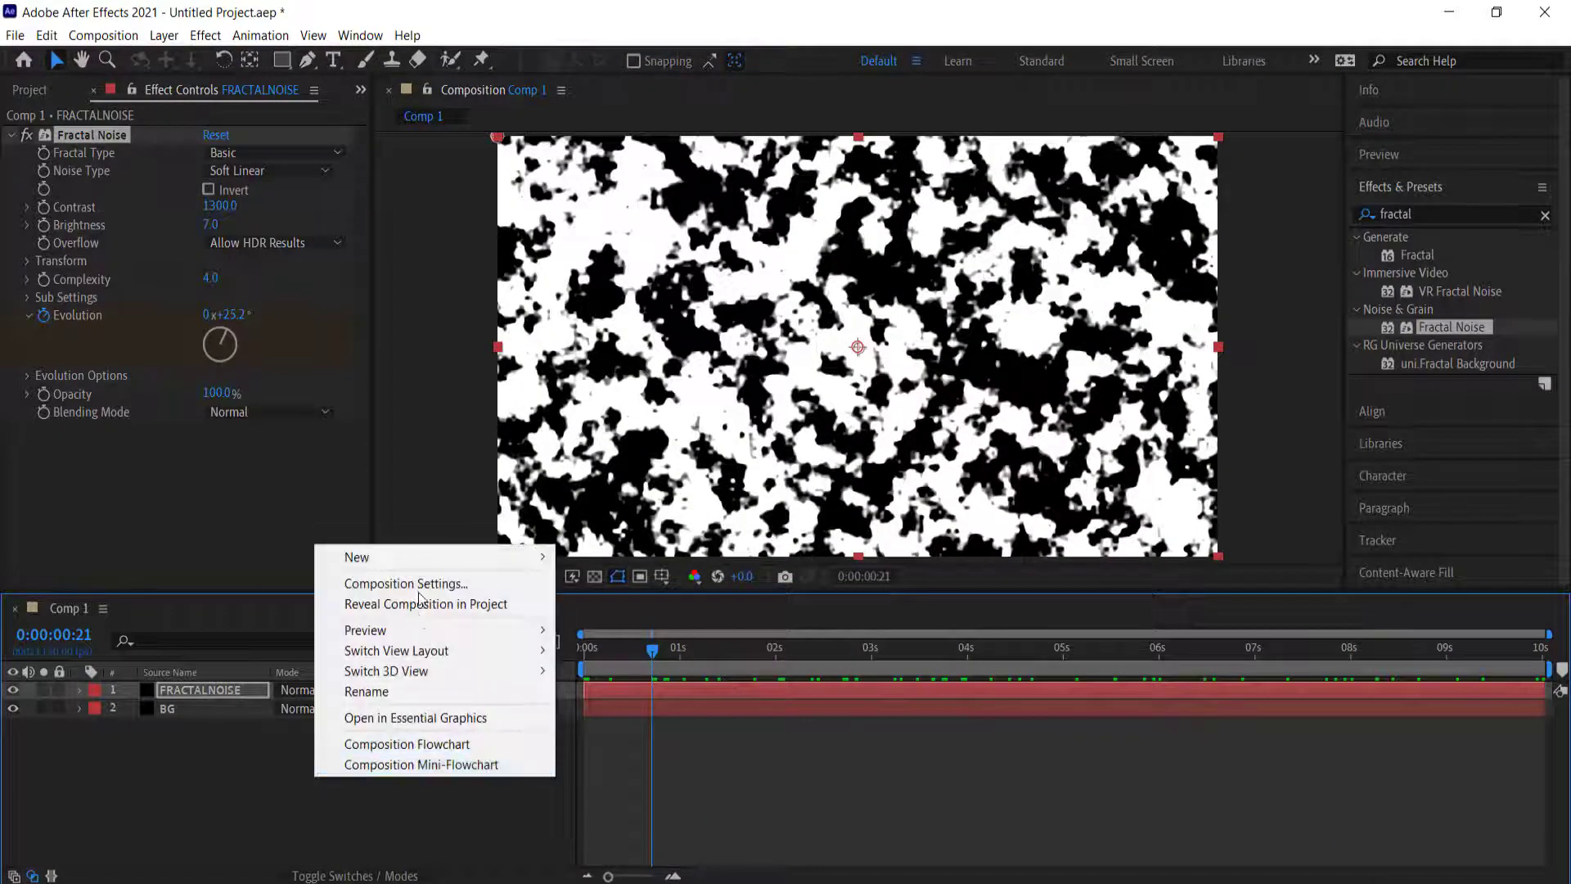
{"action": "mouse_move", "coordinate": [409, 556]}
{"action": "left_click", "coordinate": [594, 605]}
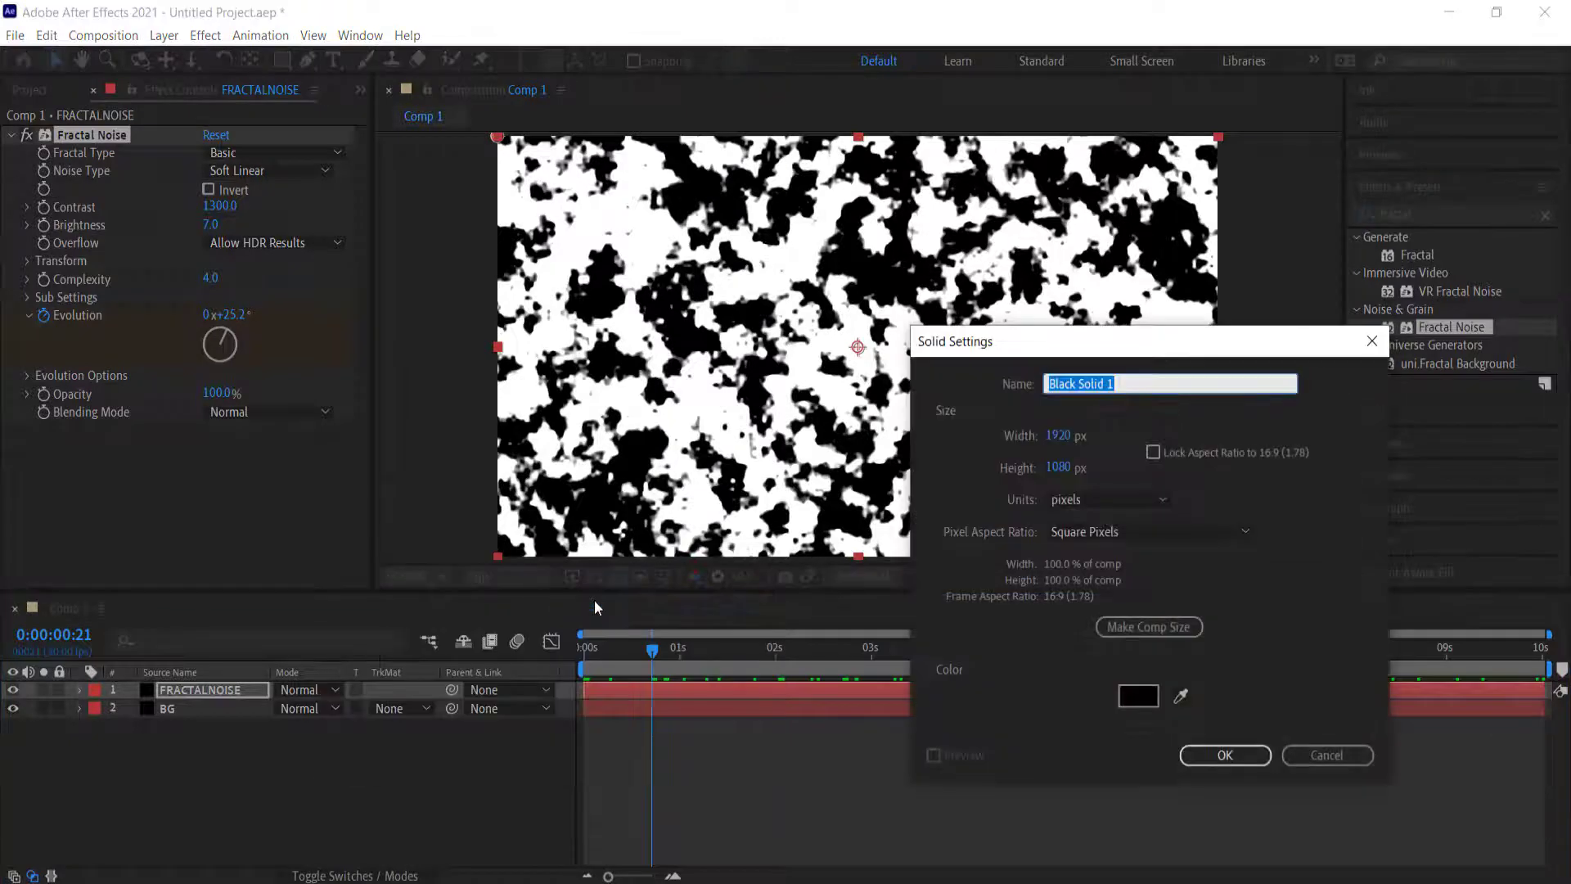
{"action": "type", "text": "GR"}
{"action": "key", "text": "Return"}
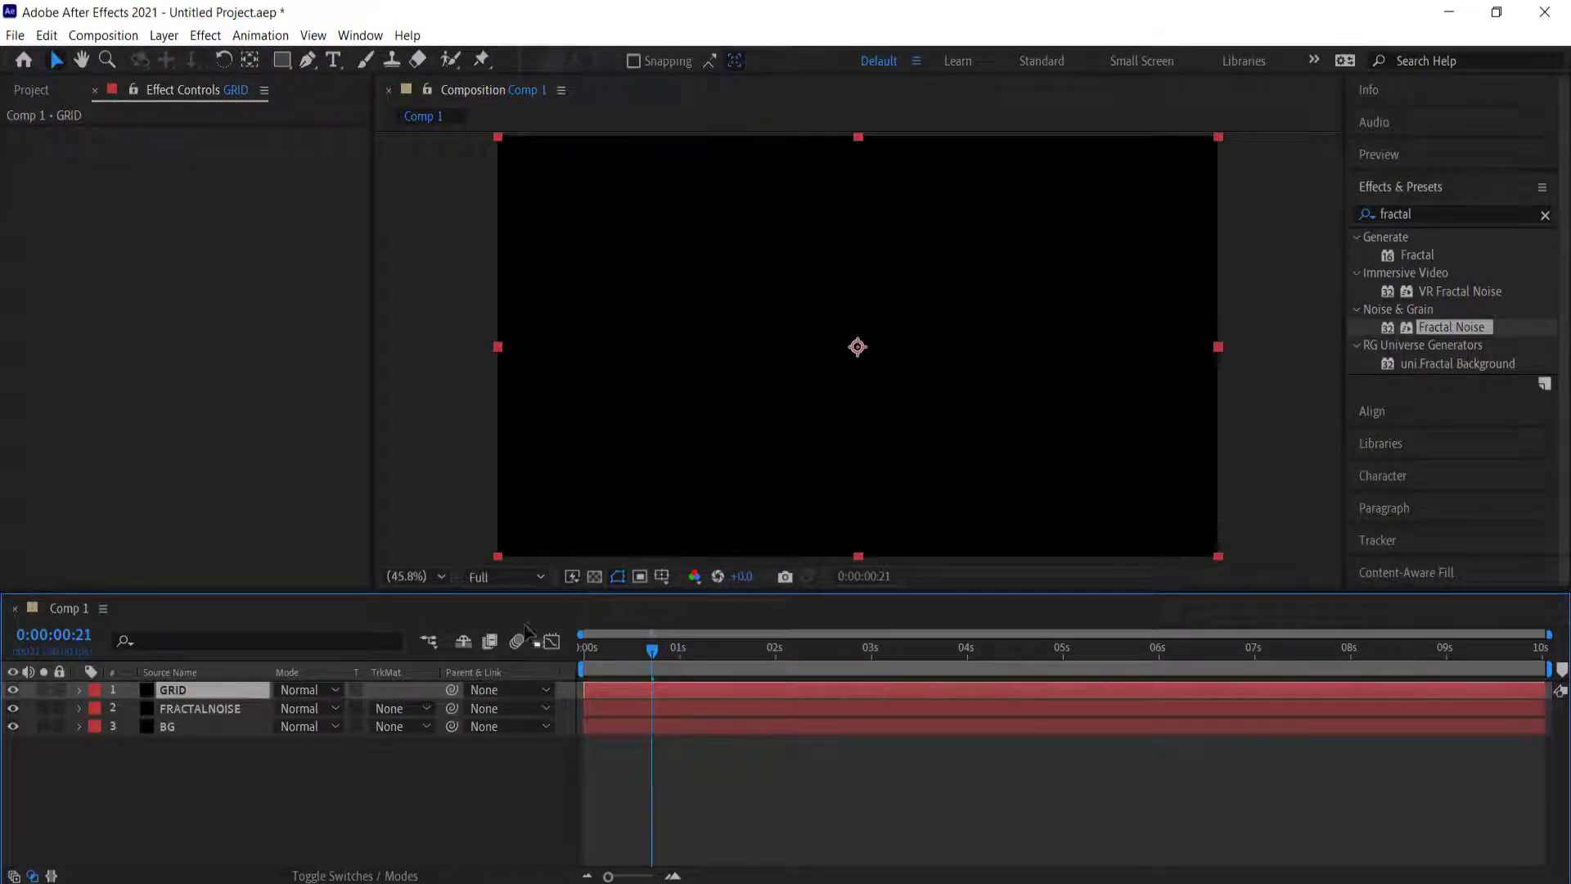
Make GRID a 3D layer and set its X Rotation to 300°.
{"action": "left_click", "coordinate": [331, 875]}
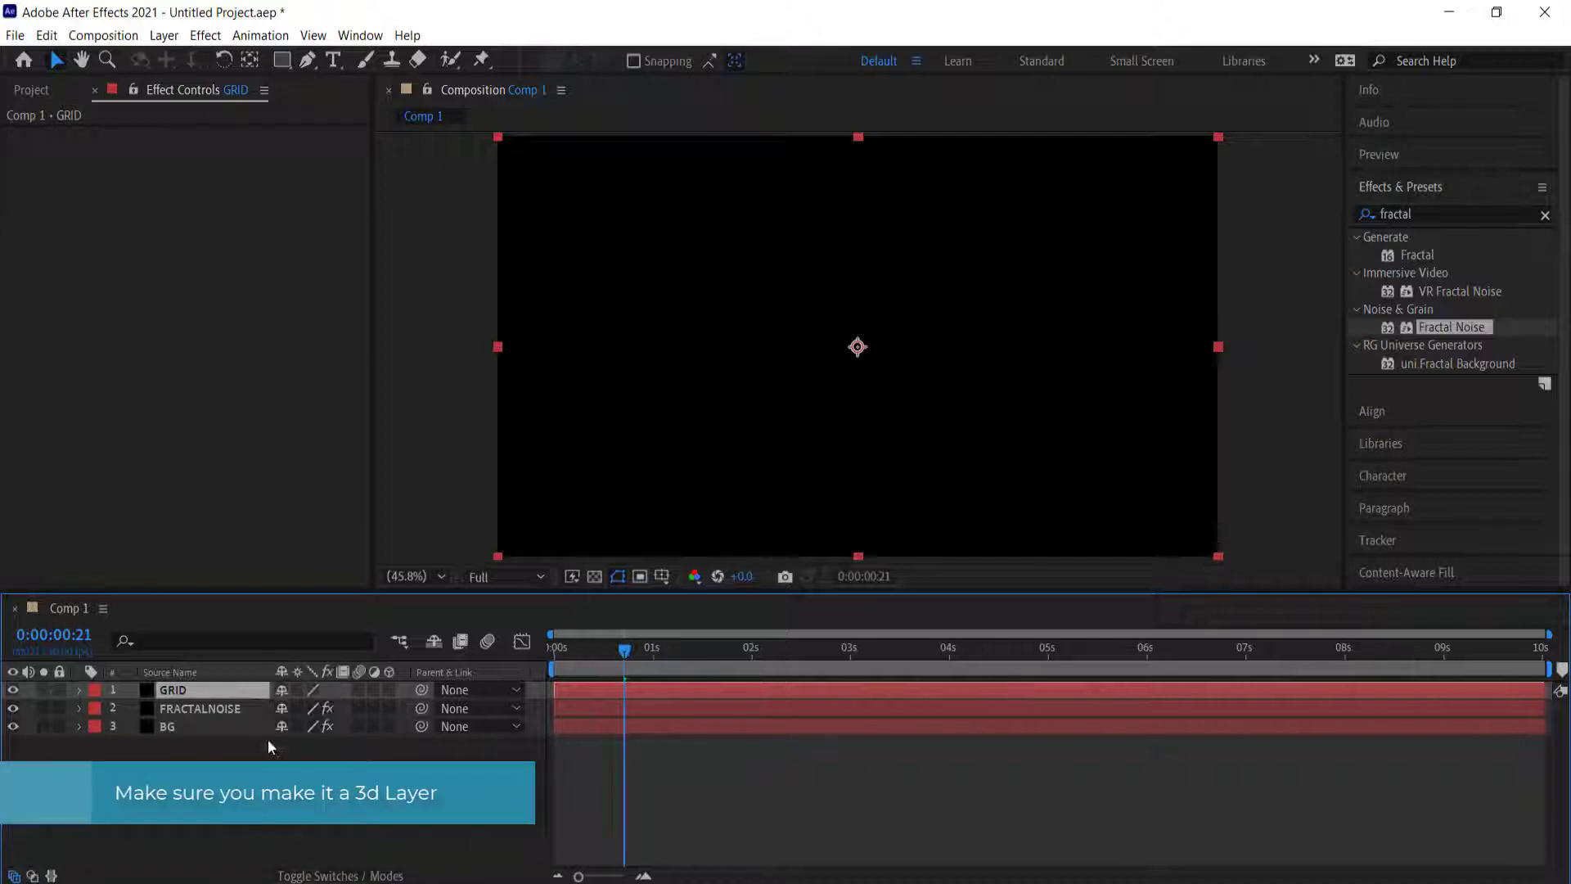
{"action": "left_click", "coordinate": [392, 689]}
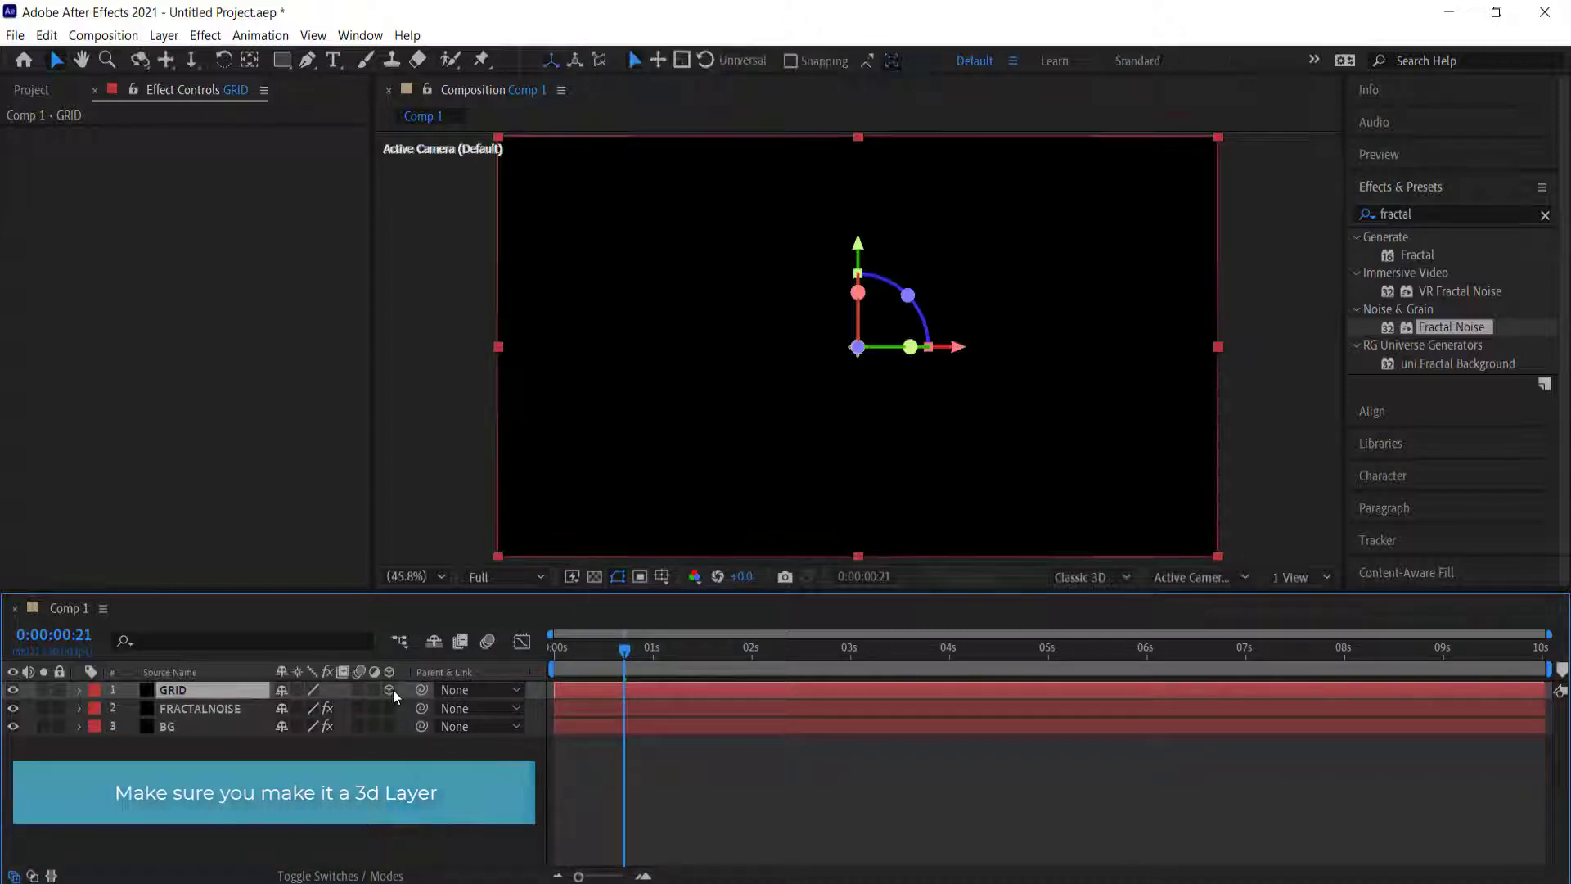
{"action": "left_click", "coordinate": [79, 689]}
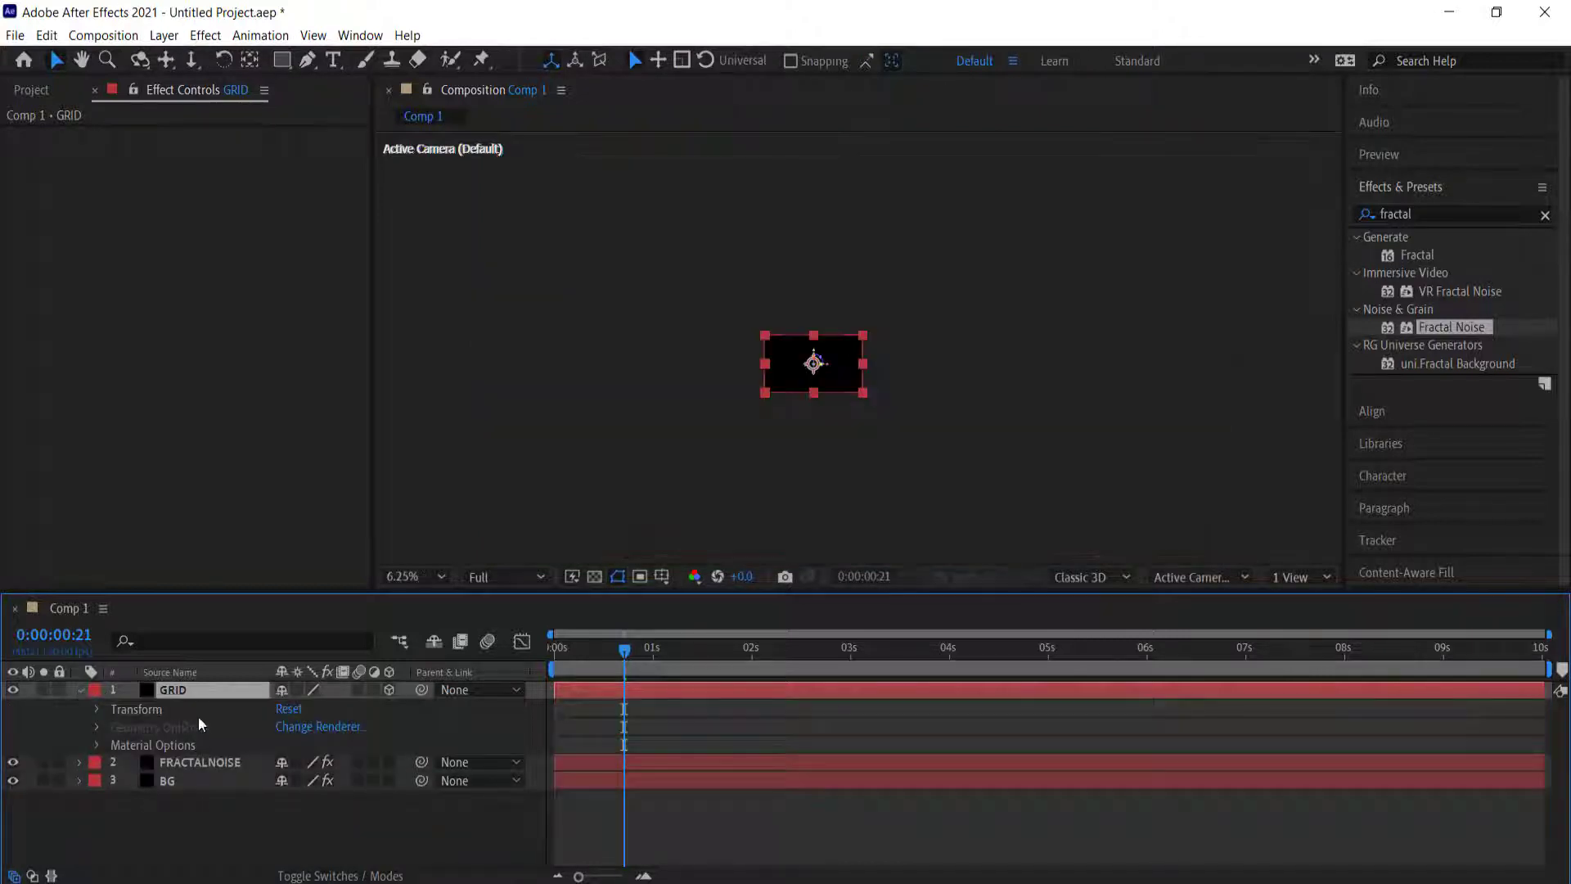
{"action": "left_click", "coordinate": [97, 709]}
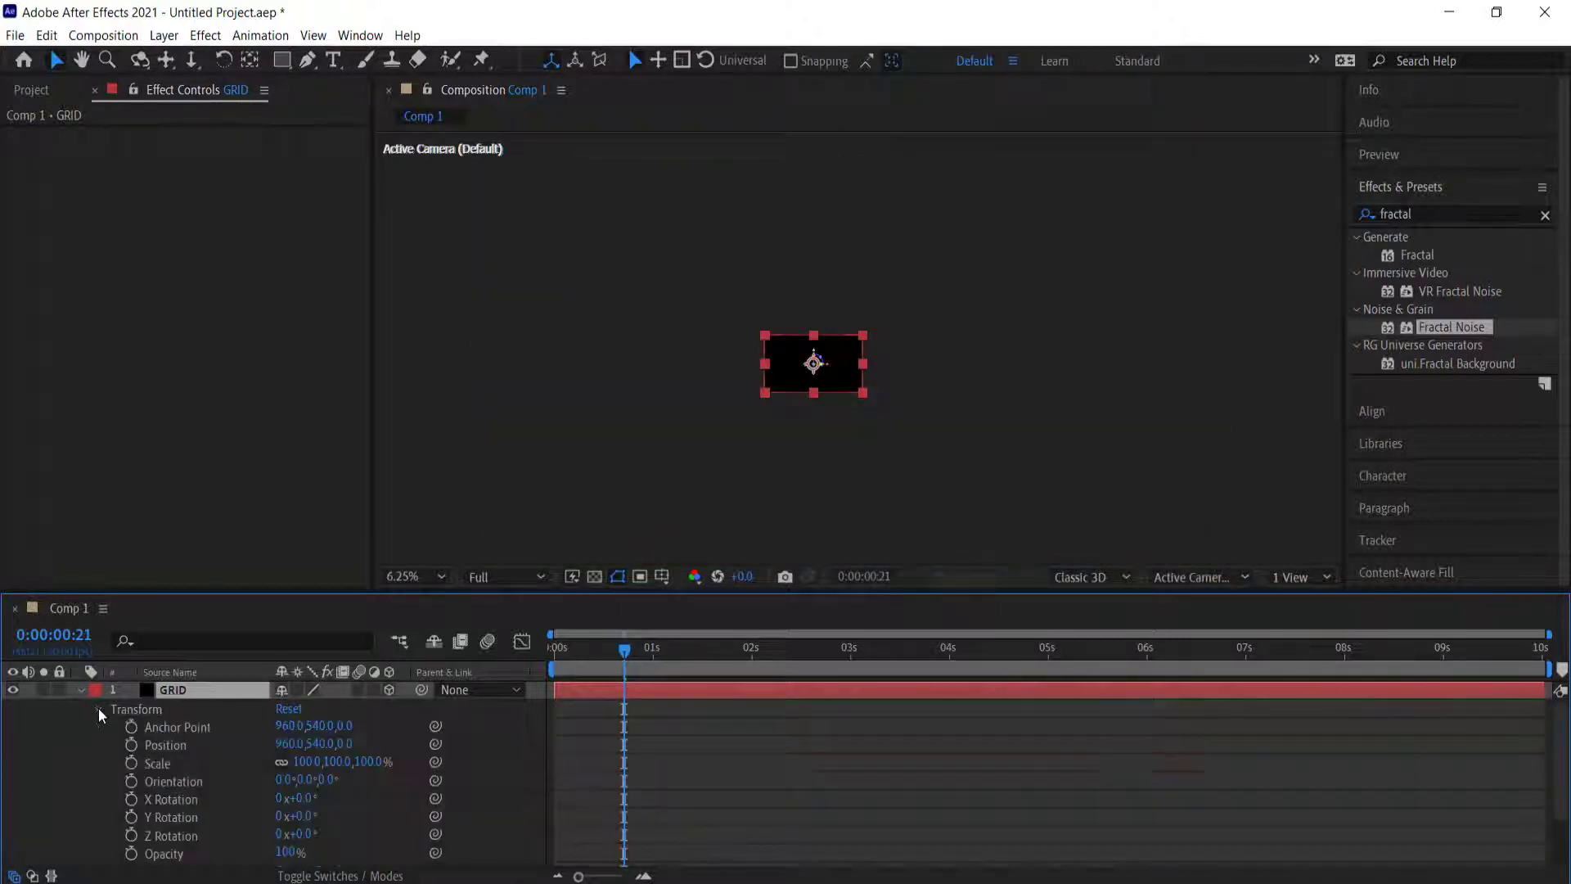
{"action": "left_click", "coordinate": [302, 799]}
{"action": "type", "text": "300"}
{"action": "key", "text": "Return"}
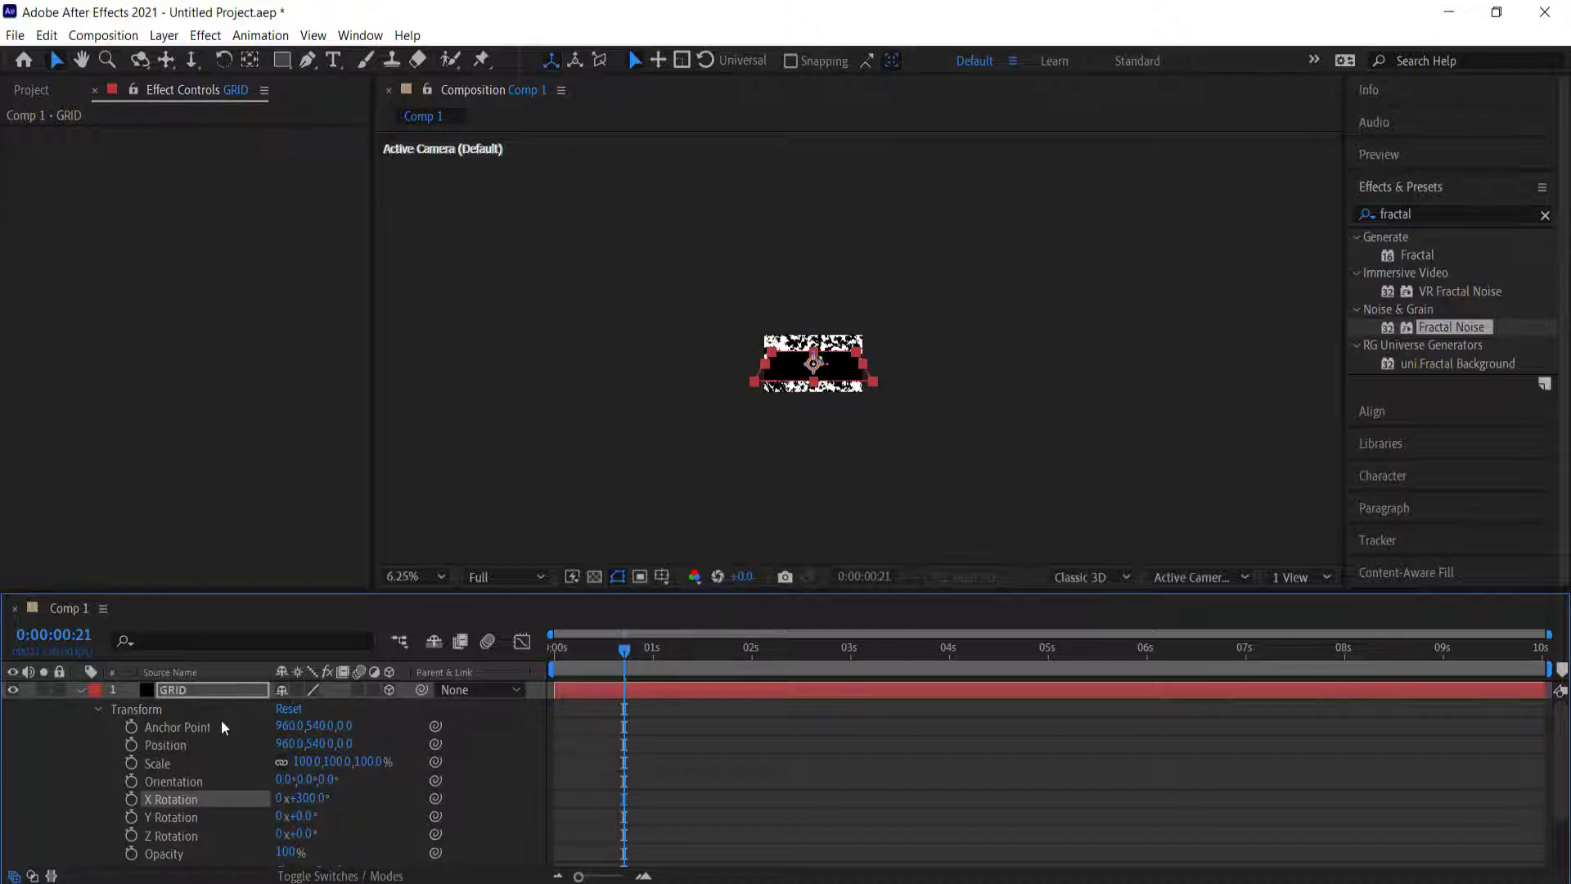
{"action": "key", "text": "p"}
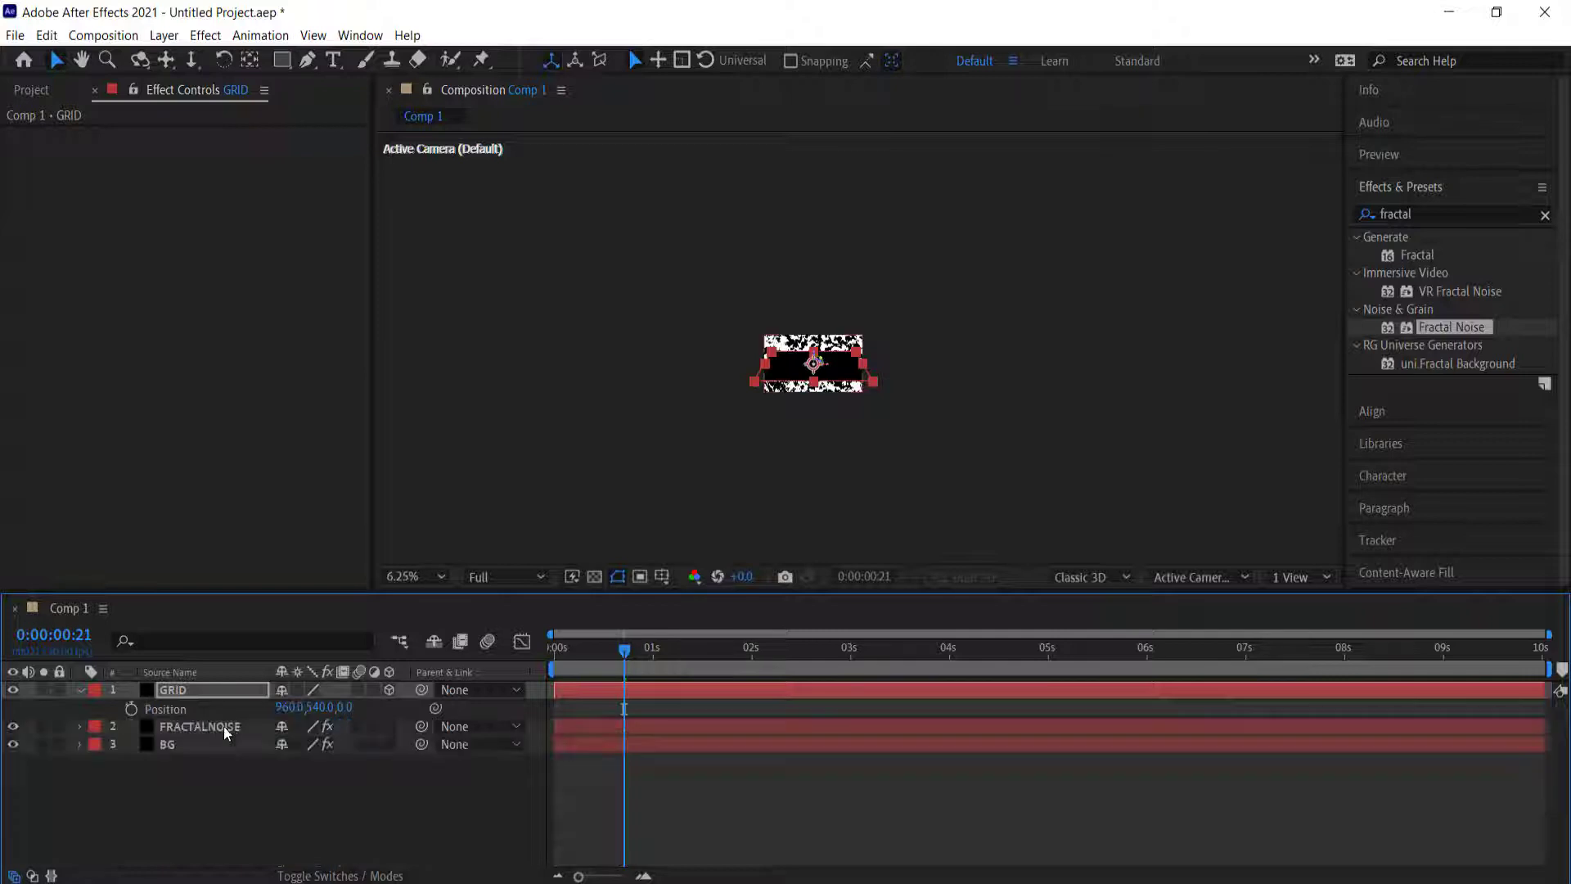
Set the GRID layer's Position Z to -100 and Y to 300.
{"action": "left_click", "coordinate": [344, 707]}
{"action": "key", "text": "Return"}
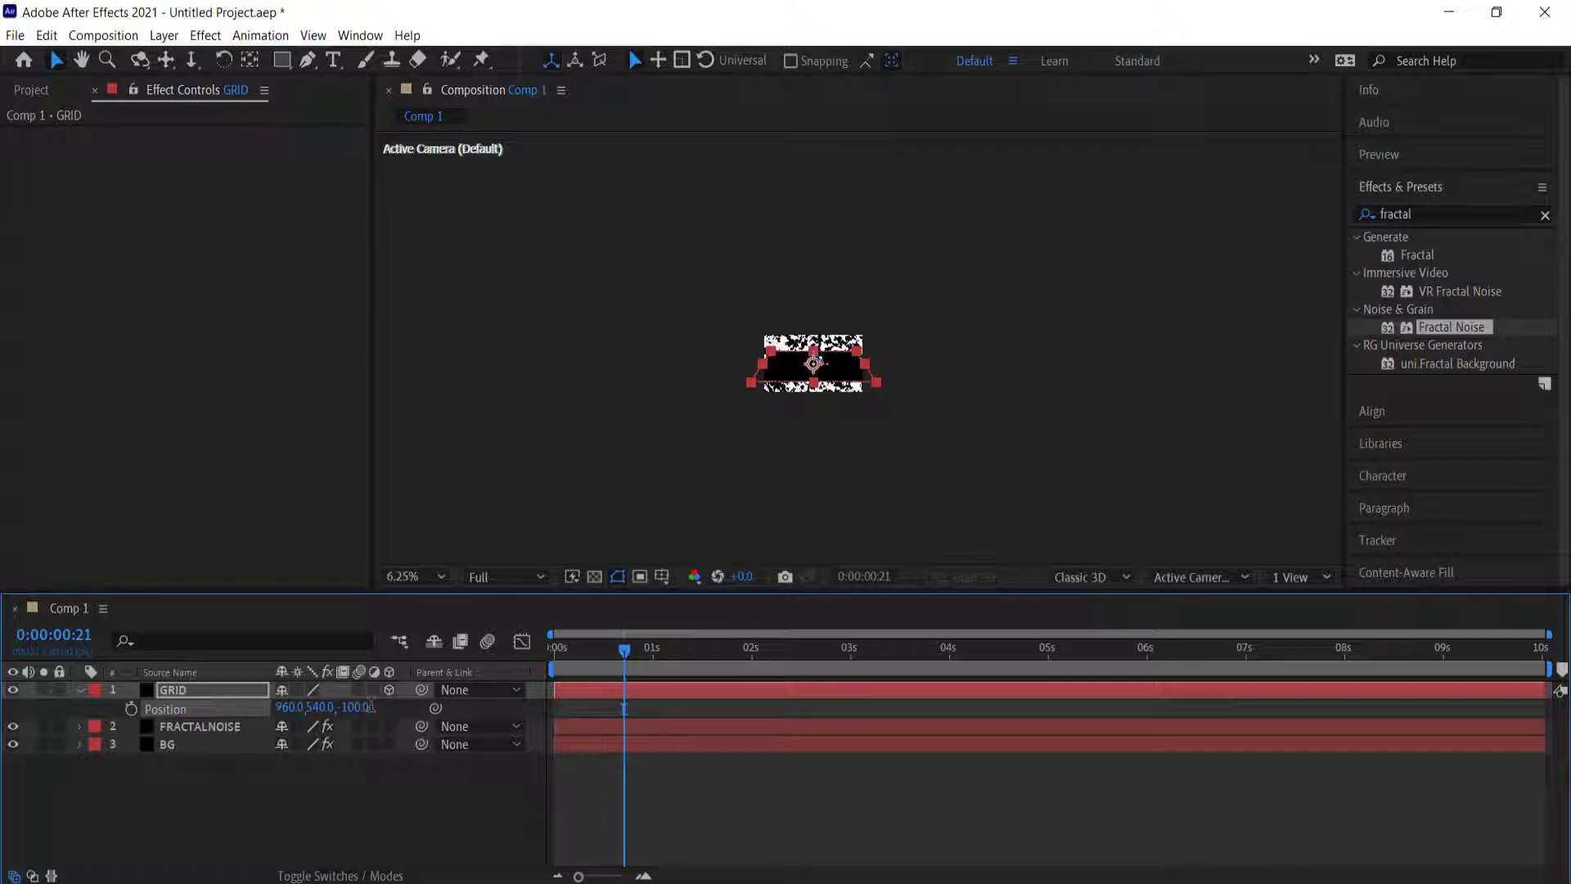
{"action": "left_click", "coordinate": [321, 708]}
{"action": "type", "text": "300"}
{"action": "key", "text": "Return"}
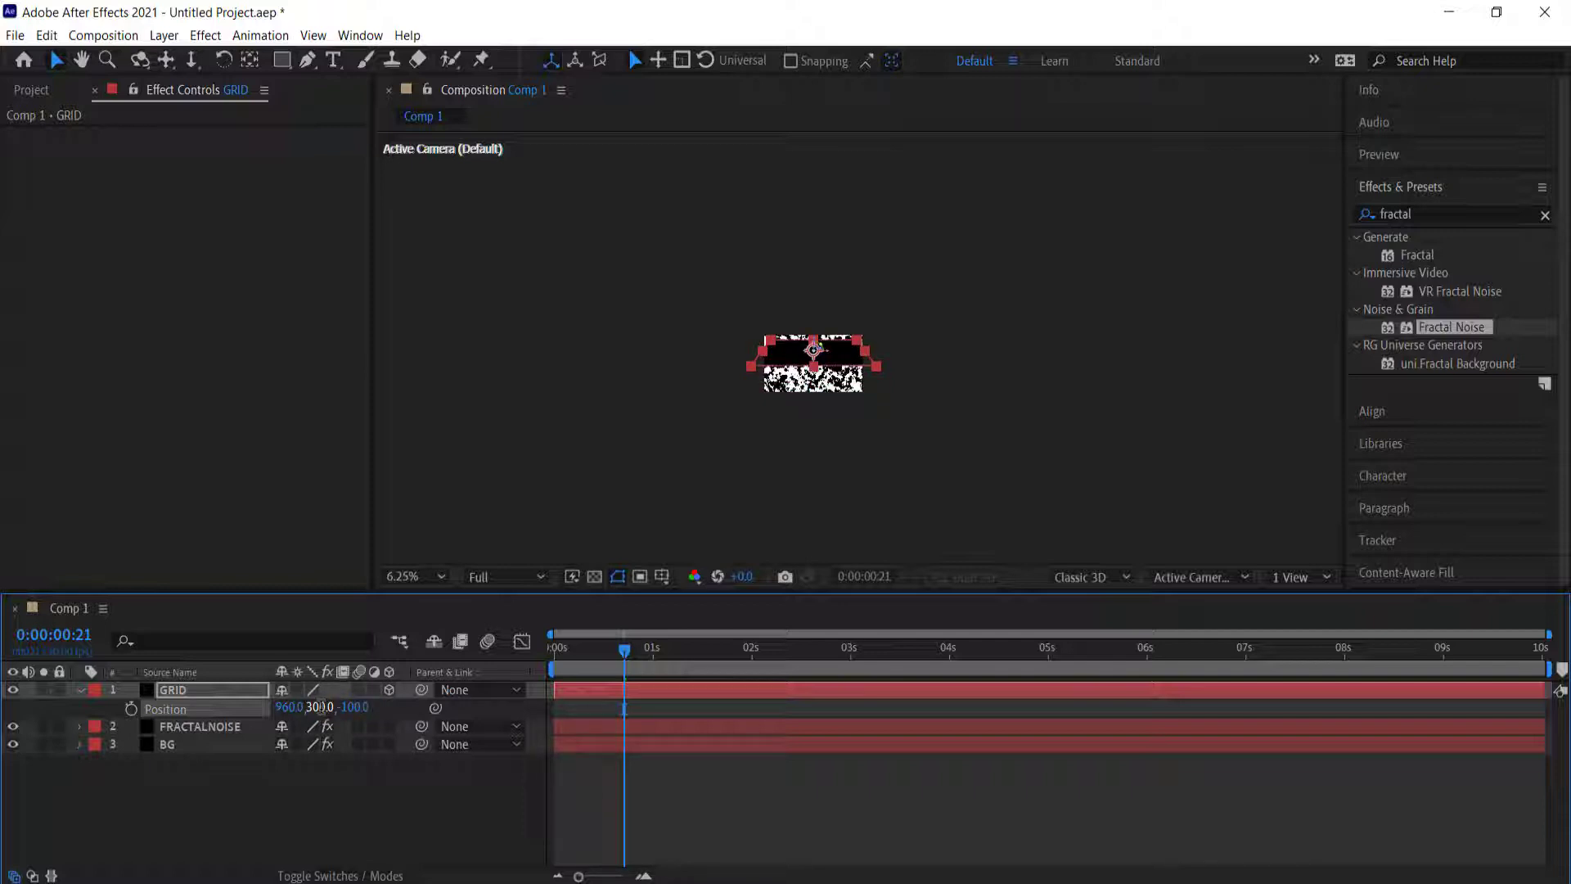
Scale the GRID layer to 220% and fit the composition in the viewer.
{"action": "key", "text": "s"}
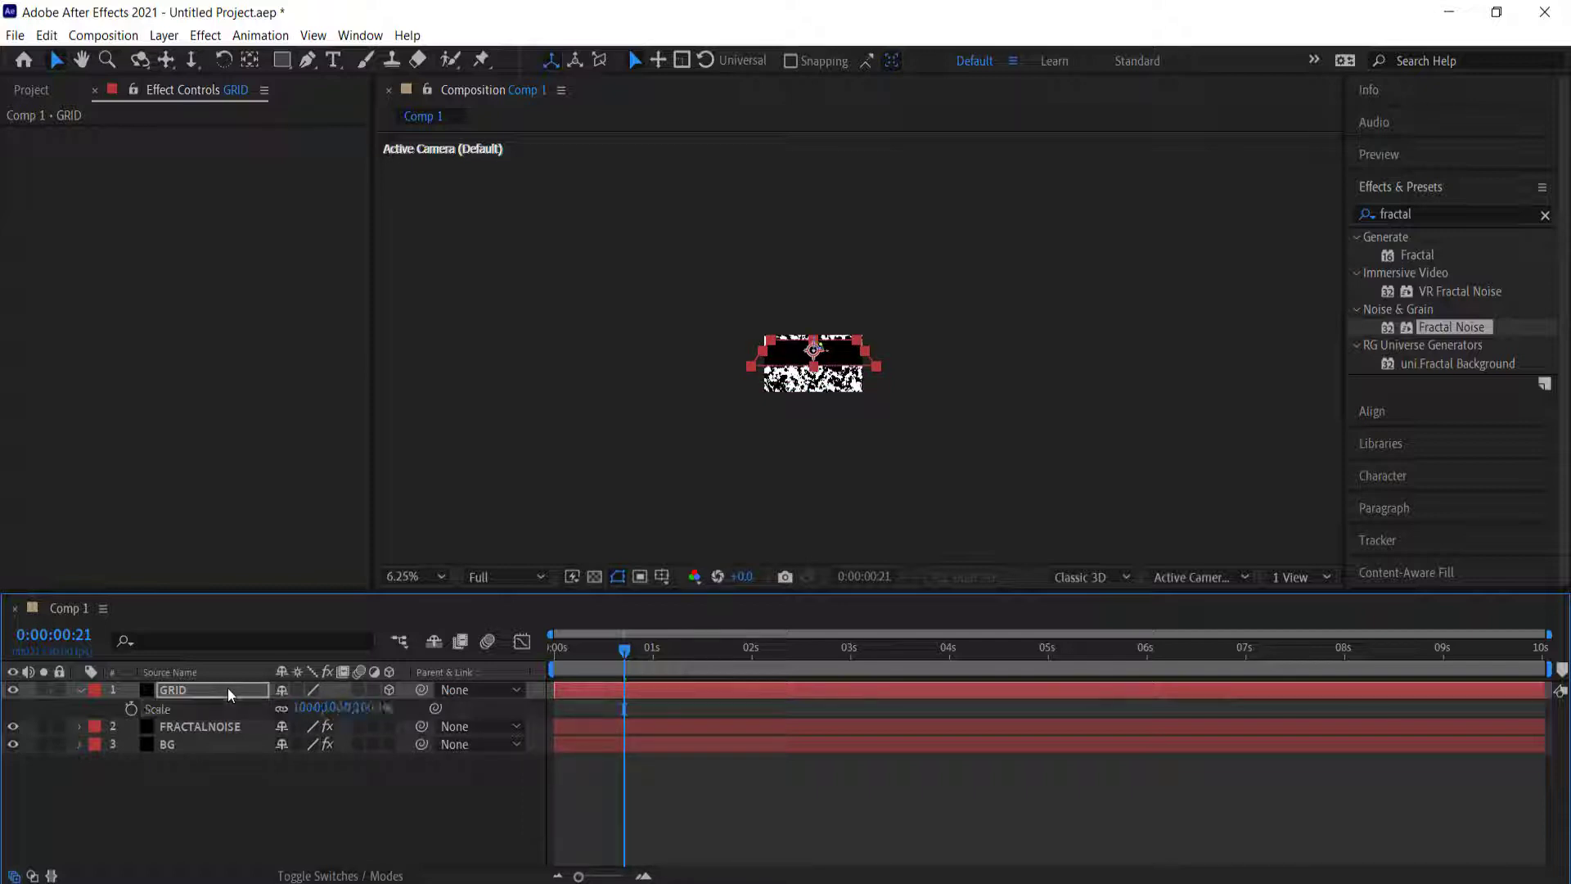
{"action": "left_click_drag", "start_coordinate": [303, 708], "coordinate": [423, 708]}
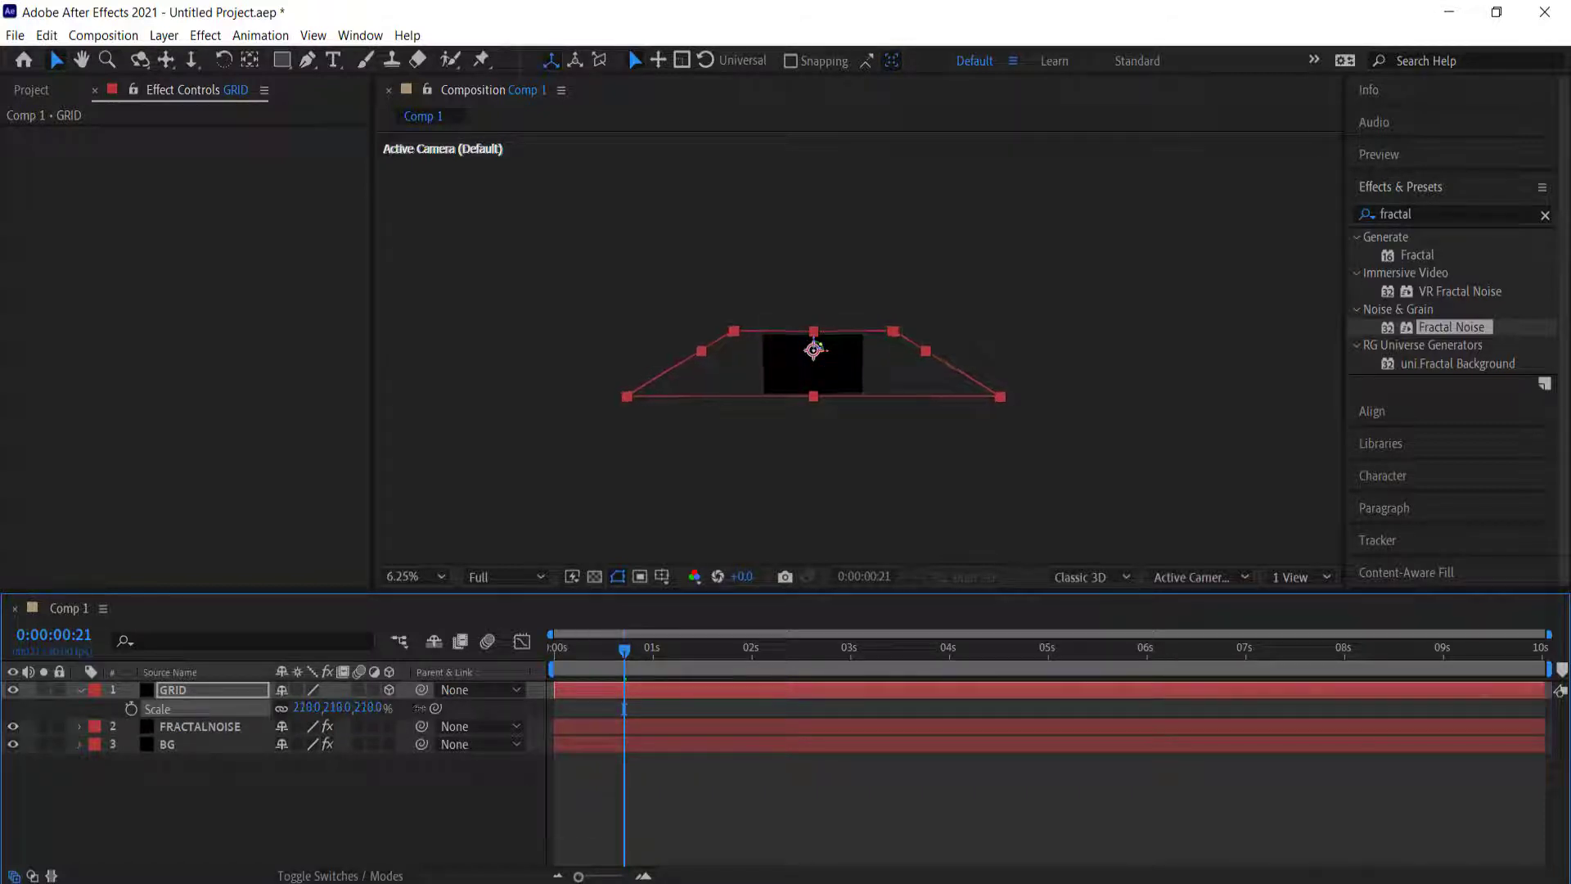
{"action": "left_click", "coordinate": [439, 576]}
{"action": "left_click", "coordinate": [440, 219]}
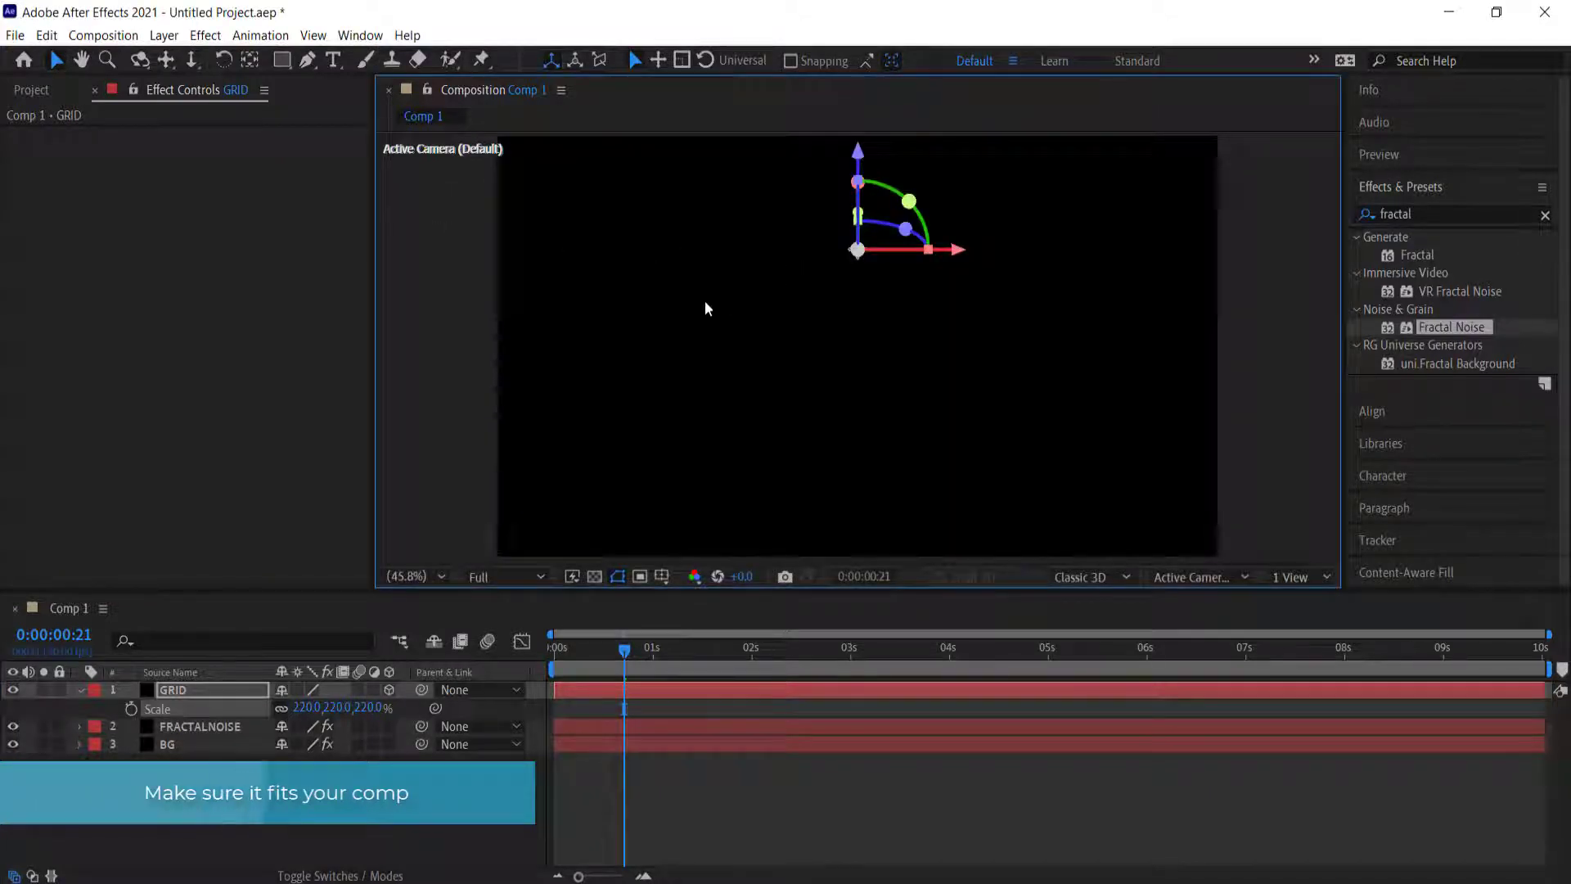
{"action": "scroll", "coordinate": [710, 305], "scroll_direction": "down", "scroll_amount": 6}
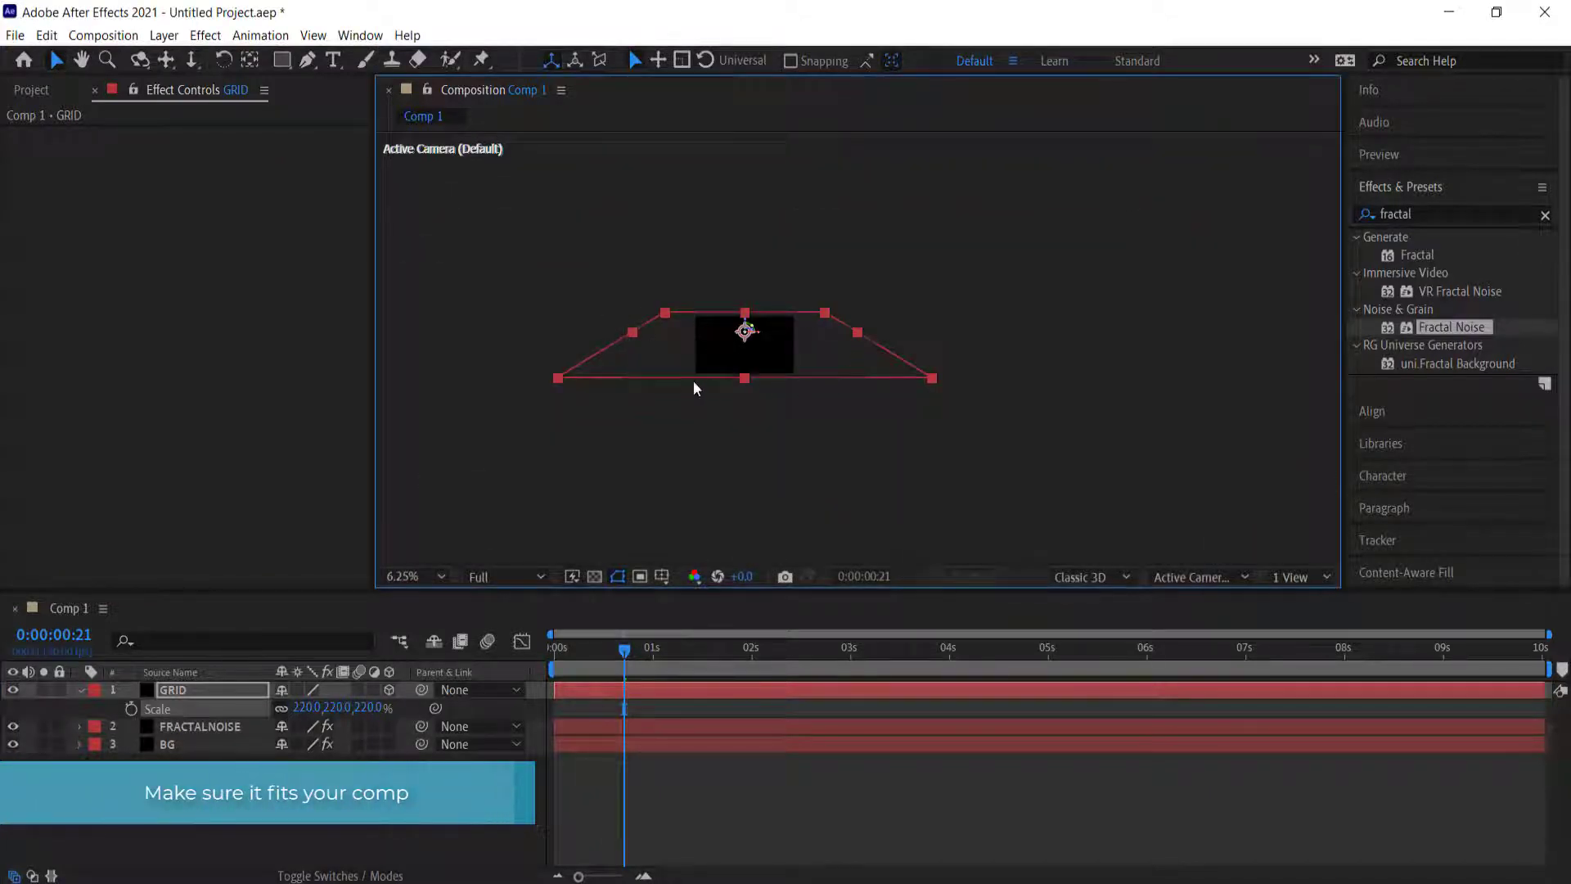
{"action": "scroll", "coordinate": [702, 332], "scroll_direction": "up", "scroll_amount": 1}
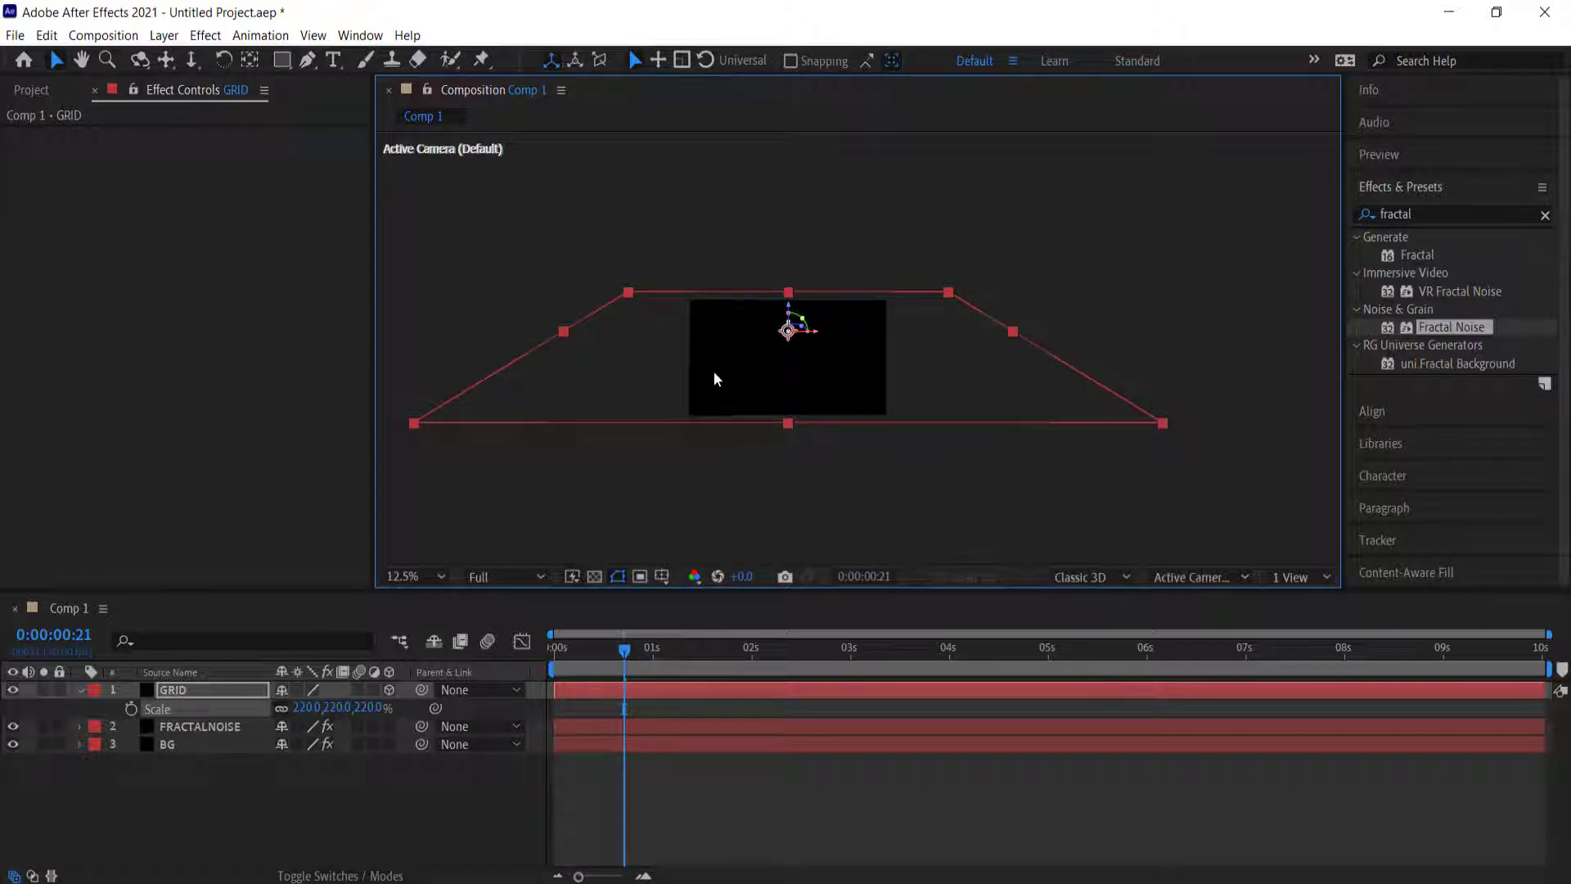
Apply the Grid effect to GRID with Size From set to Width & Height Sliders.
{"action": "left_click", "coordinate": [1430, 213]}
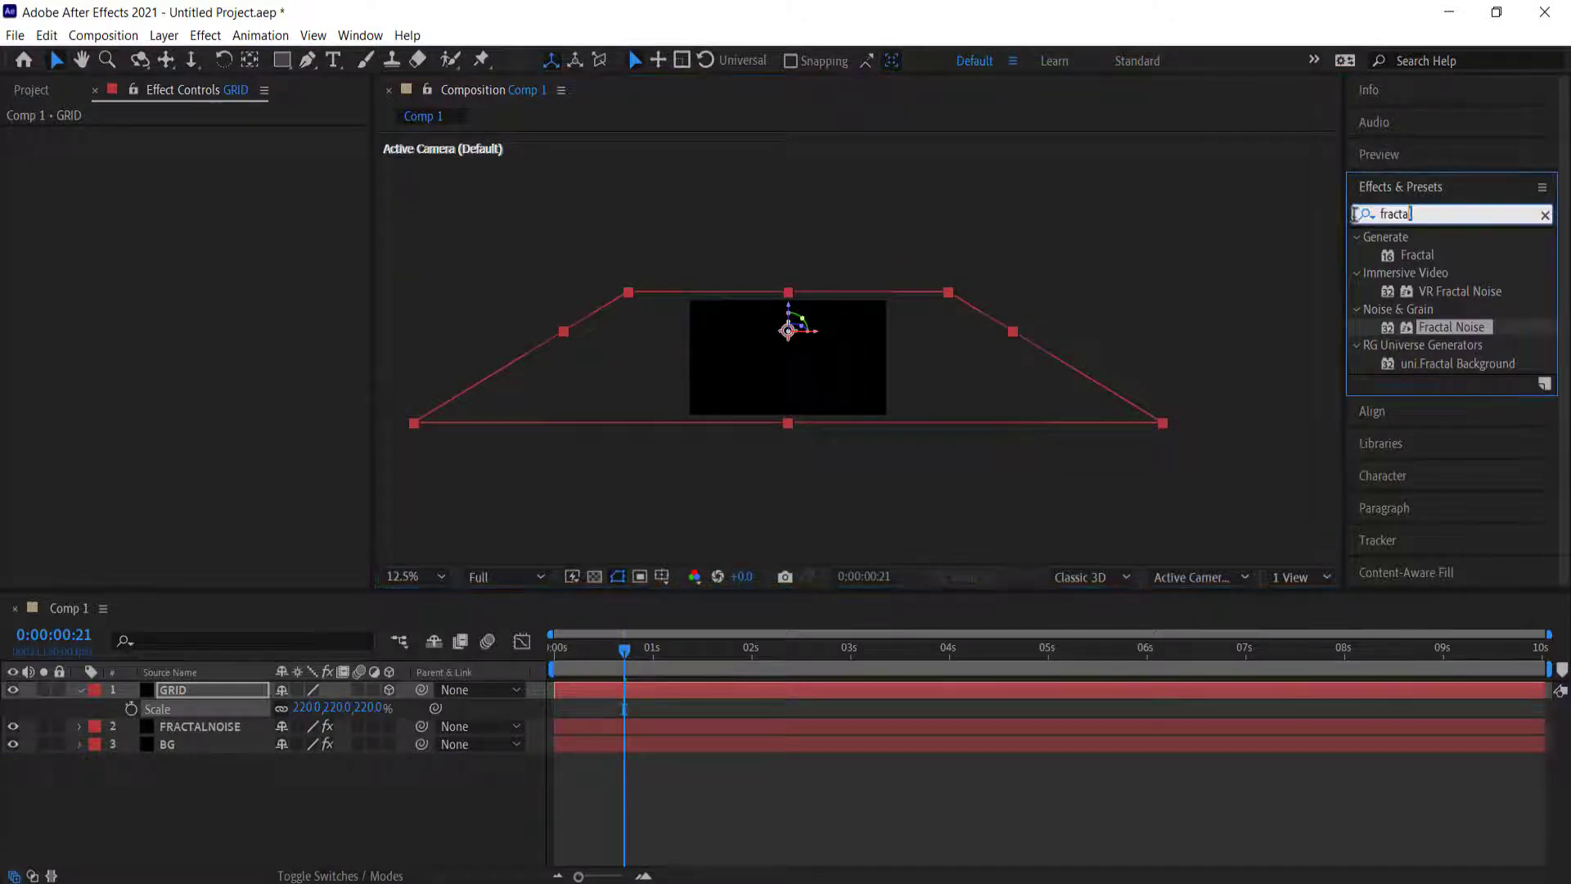
{"action": "type", "text": "grid"}
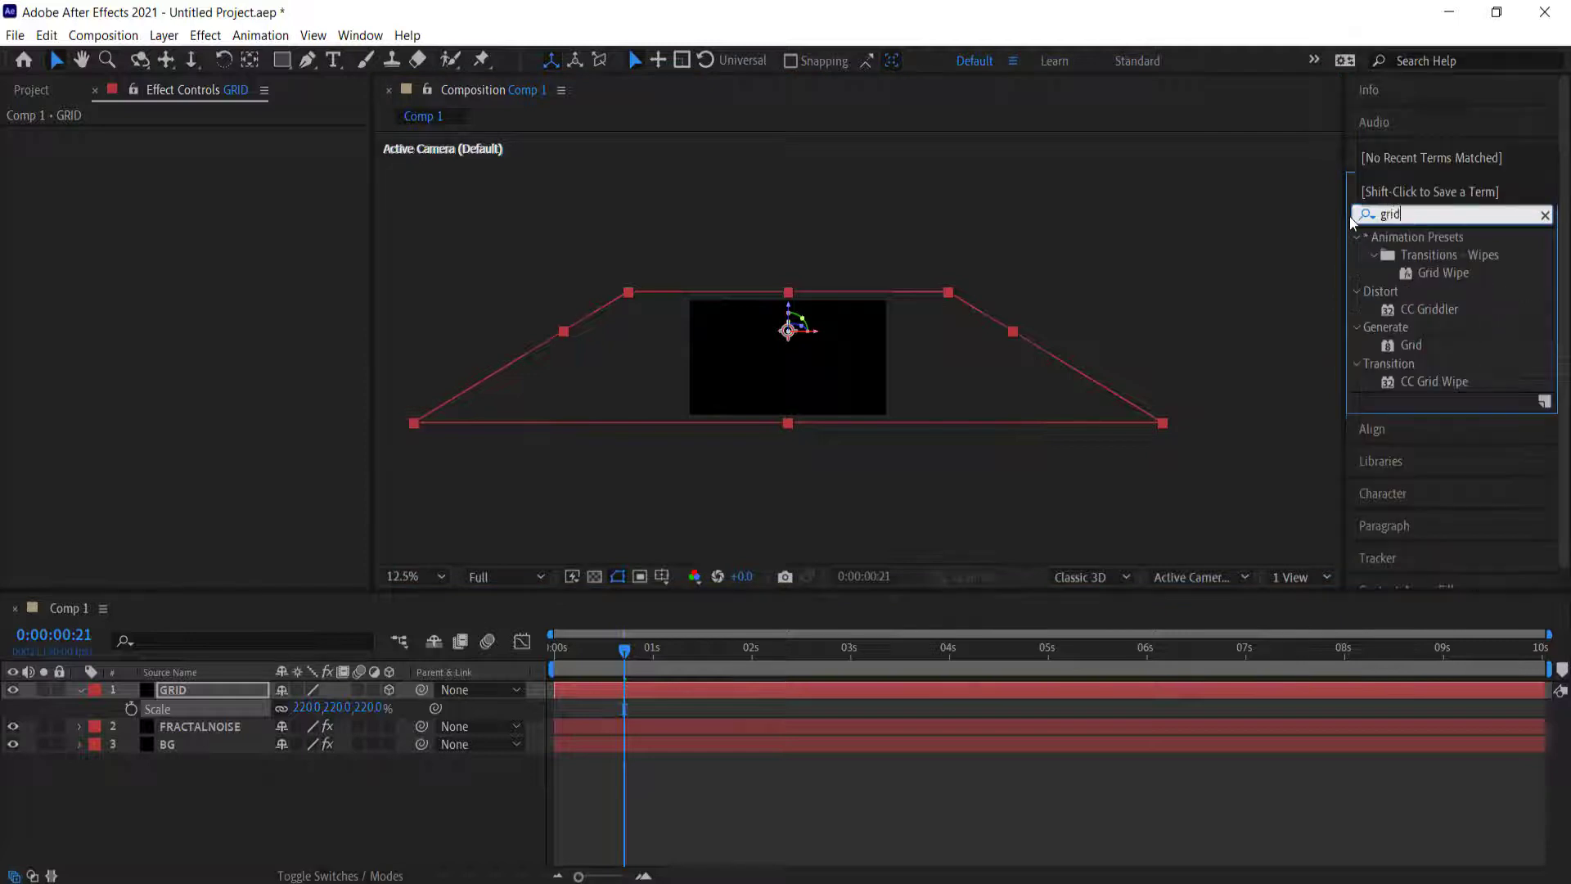
{"action": "double_click", "coordinate": [1412, 346]}
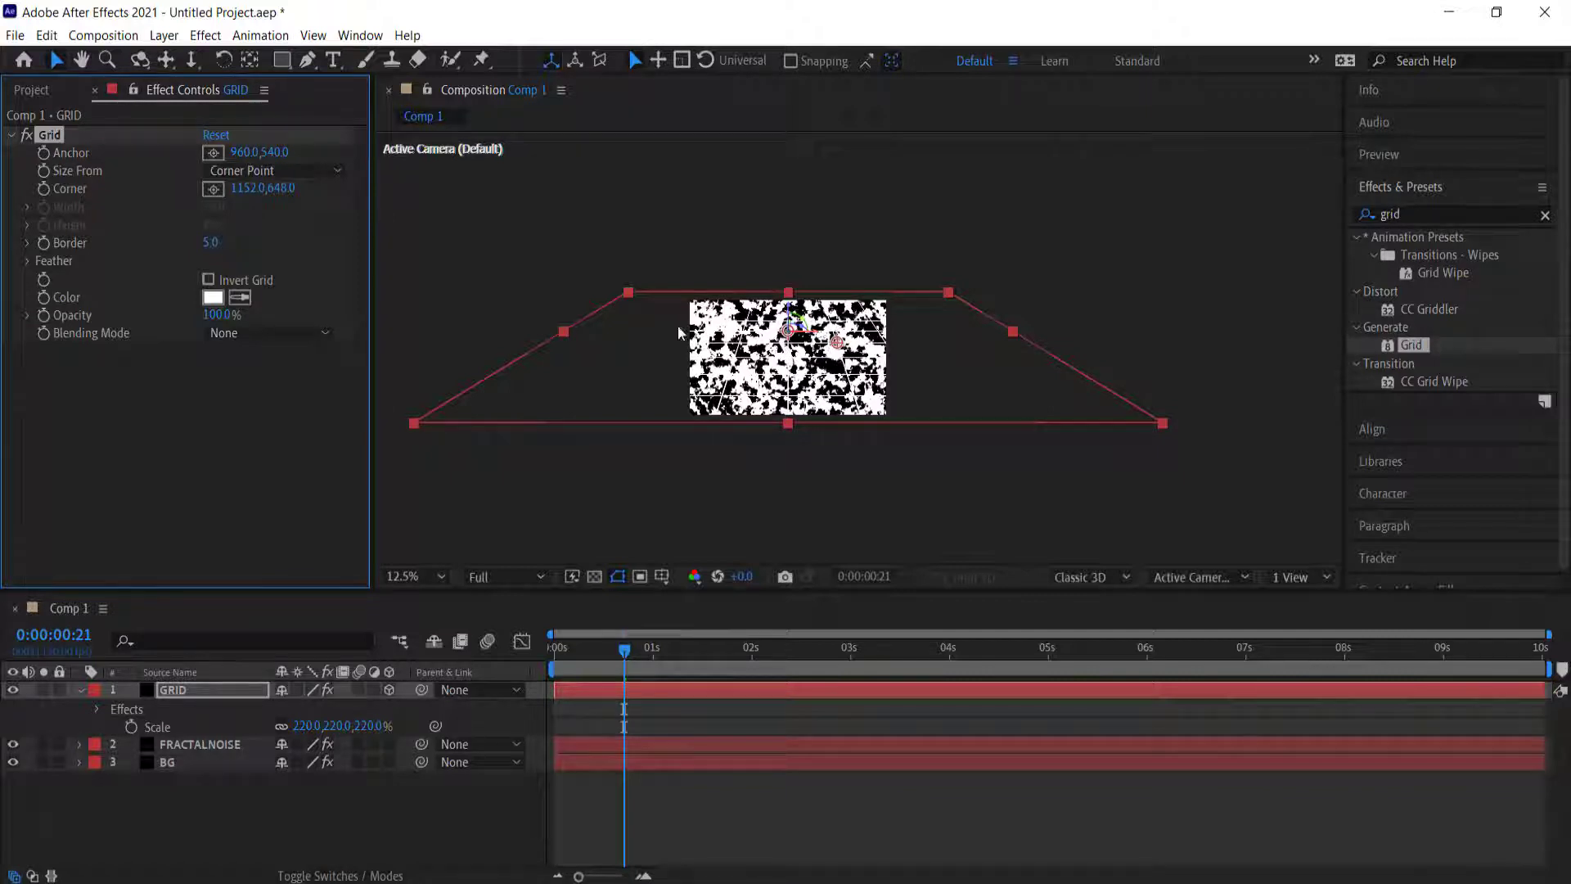
{"action": "left_click", "coordinate": [327, 171]}
{"action": "left_click", "coordinate": [296, 233]}
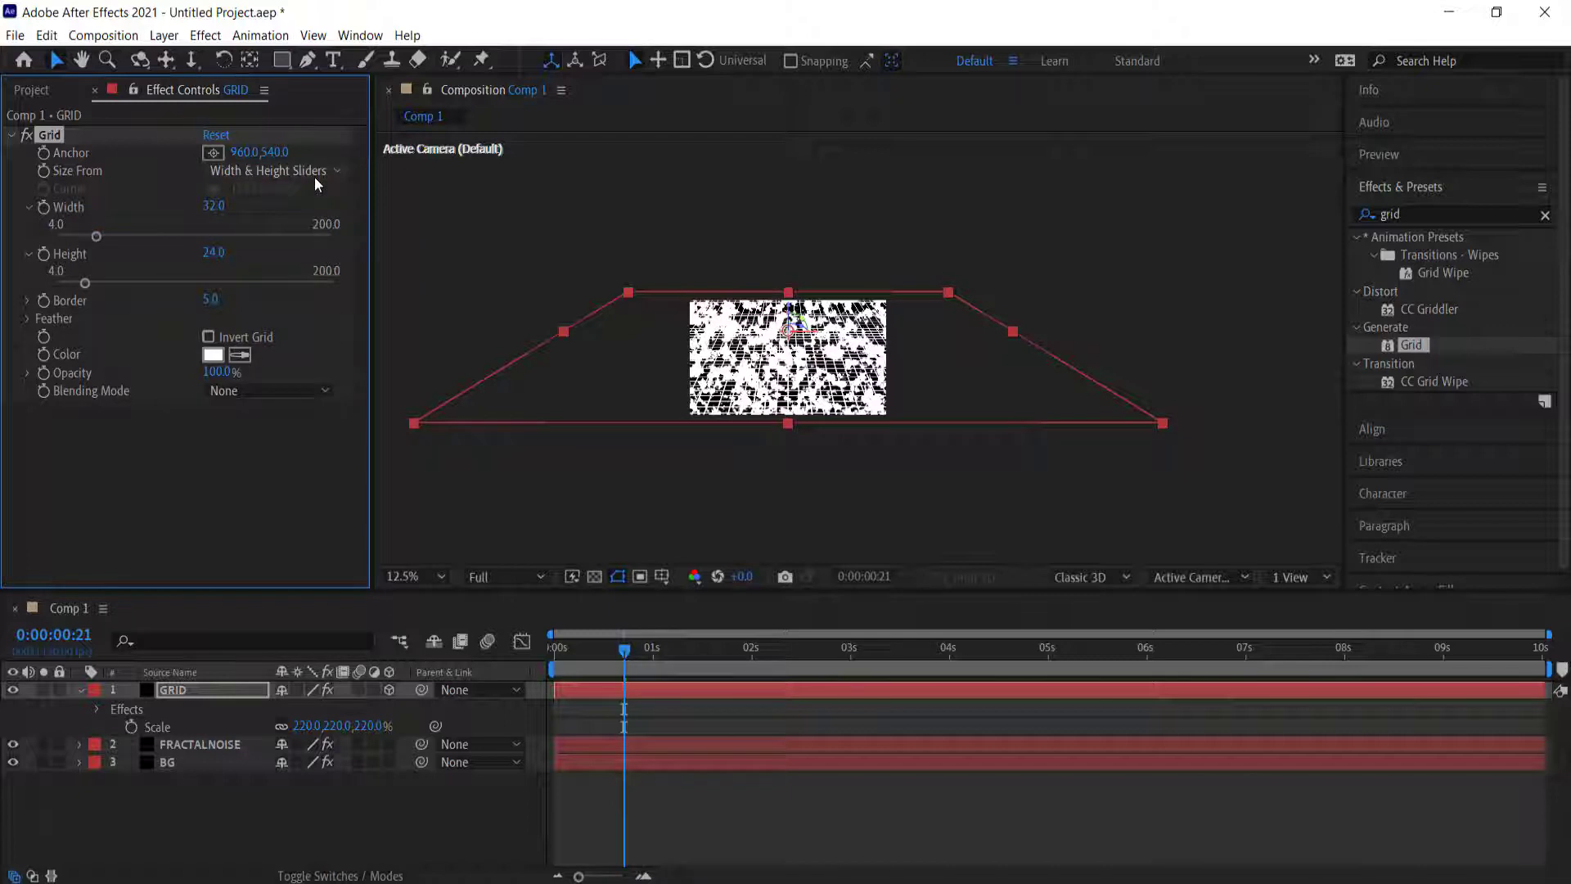
Set the grid Width to 70, Height to 70 and Border to 3, then fit the viewer.
{"action": "left_click", "coordinate": [214, 208]}
{"action": "type", "text": "70"}
{"action": "key", "text": "Return"}
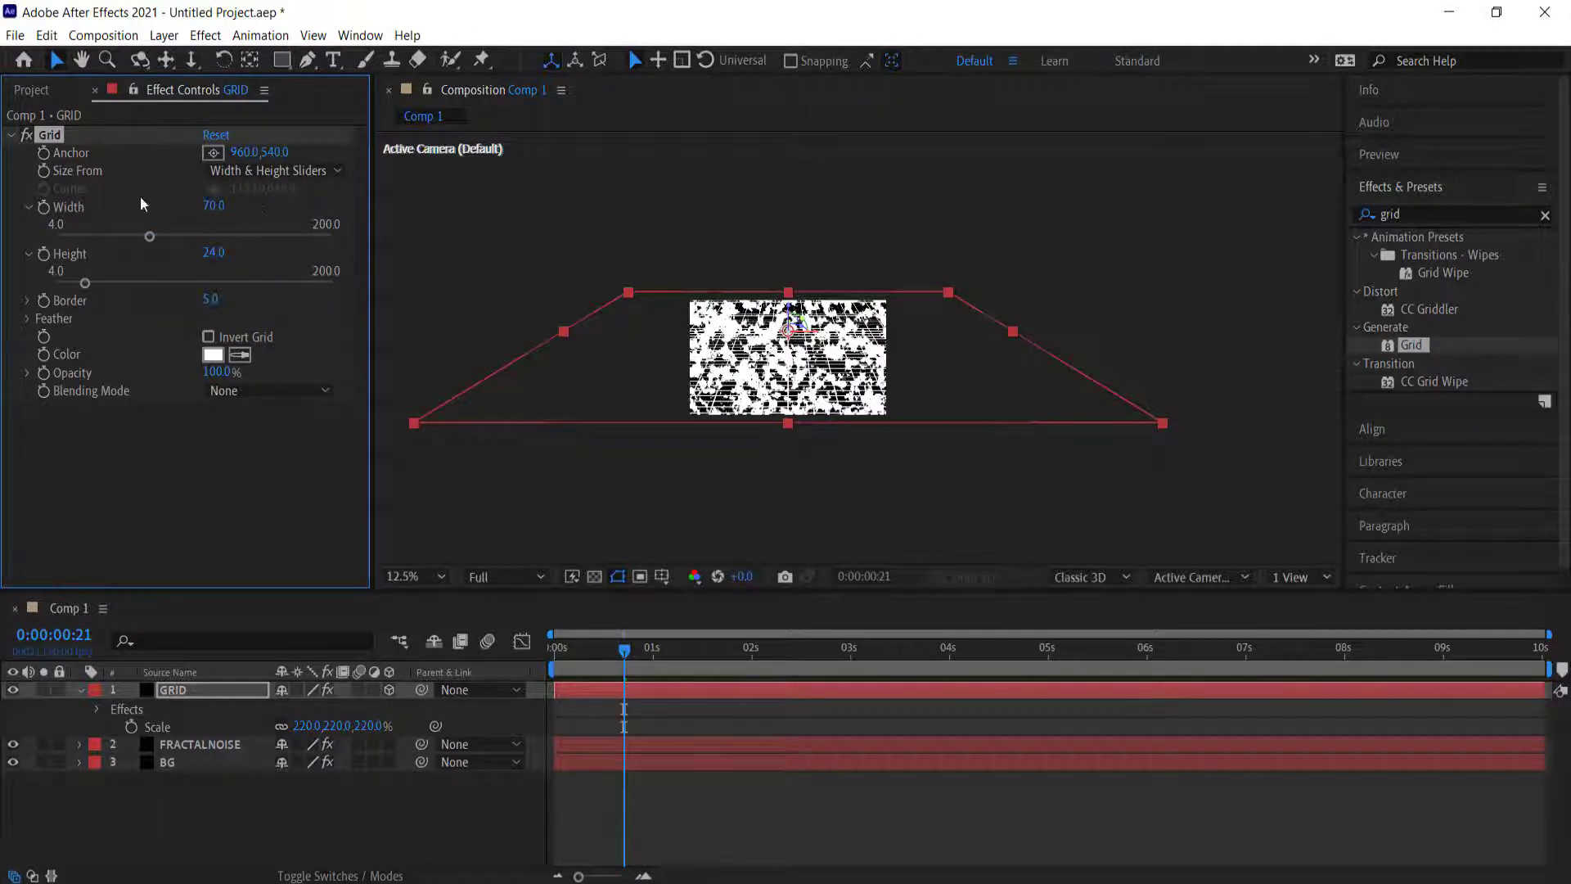
{"action": "left_click", "coordinate": [212, 252]}
{"action": "key", "text": "Return"}
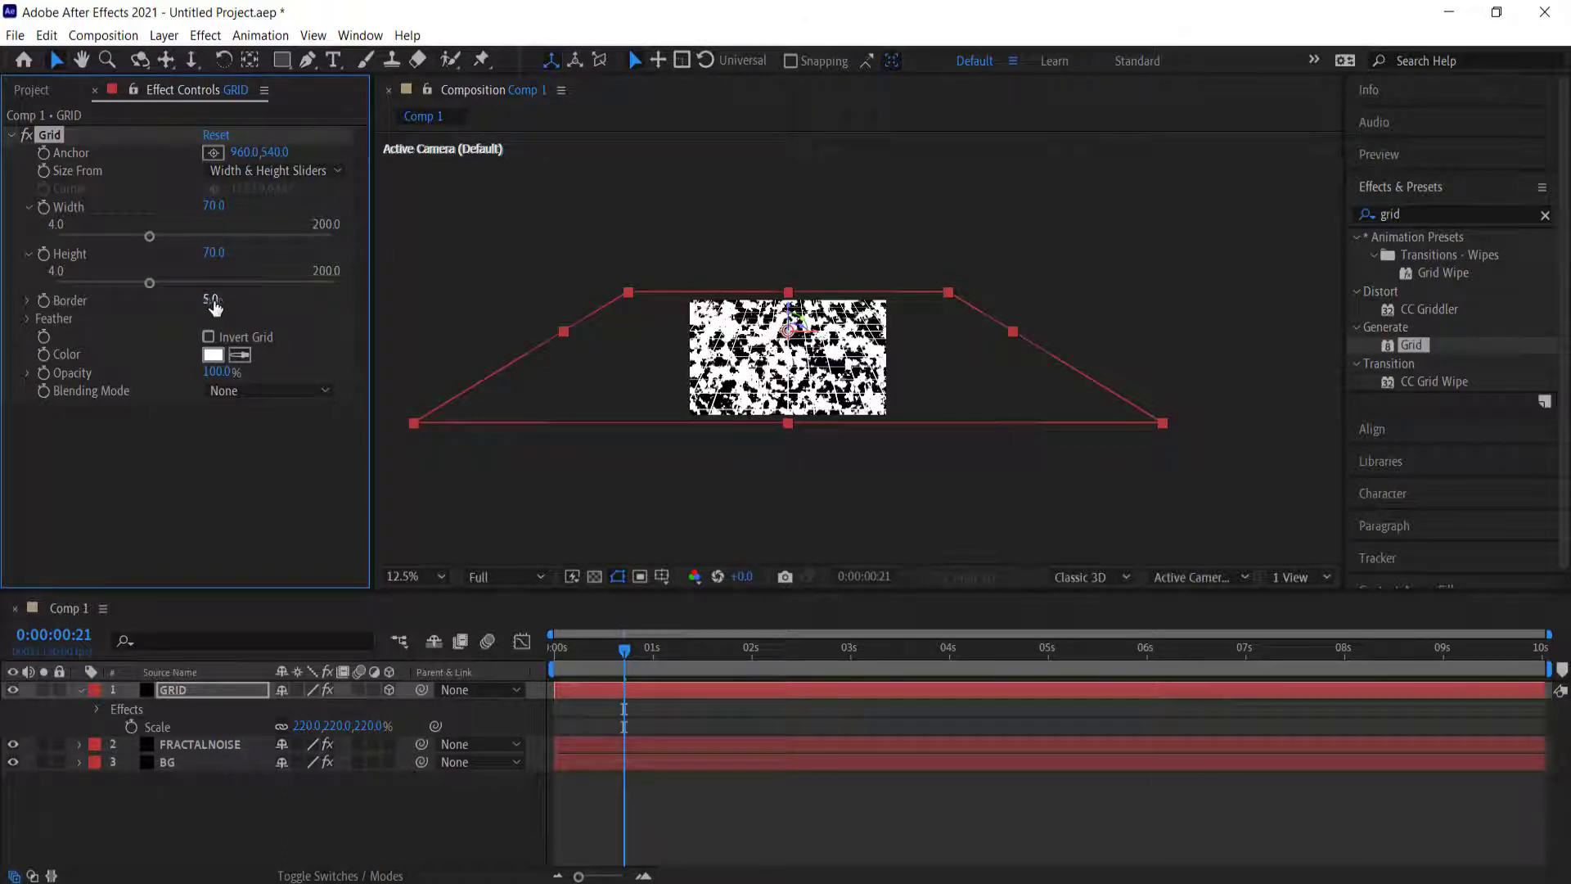
{"action": "left_click", "coordinate": [213, 301]}
{"action": "type", "text": "3"}
{"action": "key", "text": "Return"}
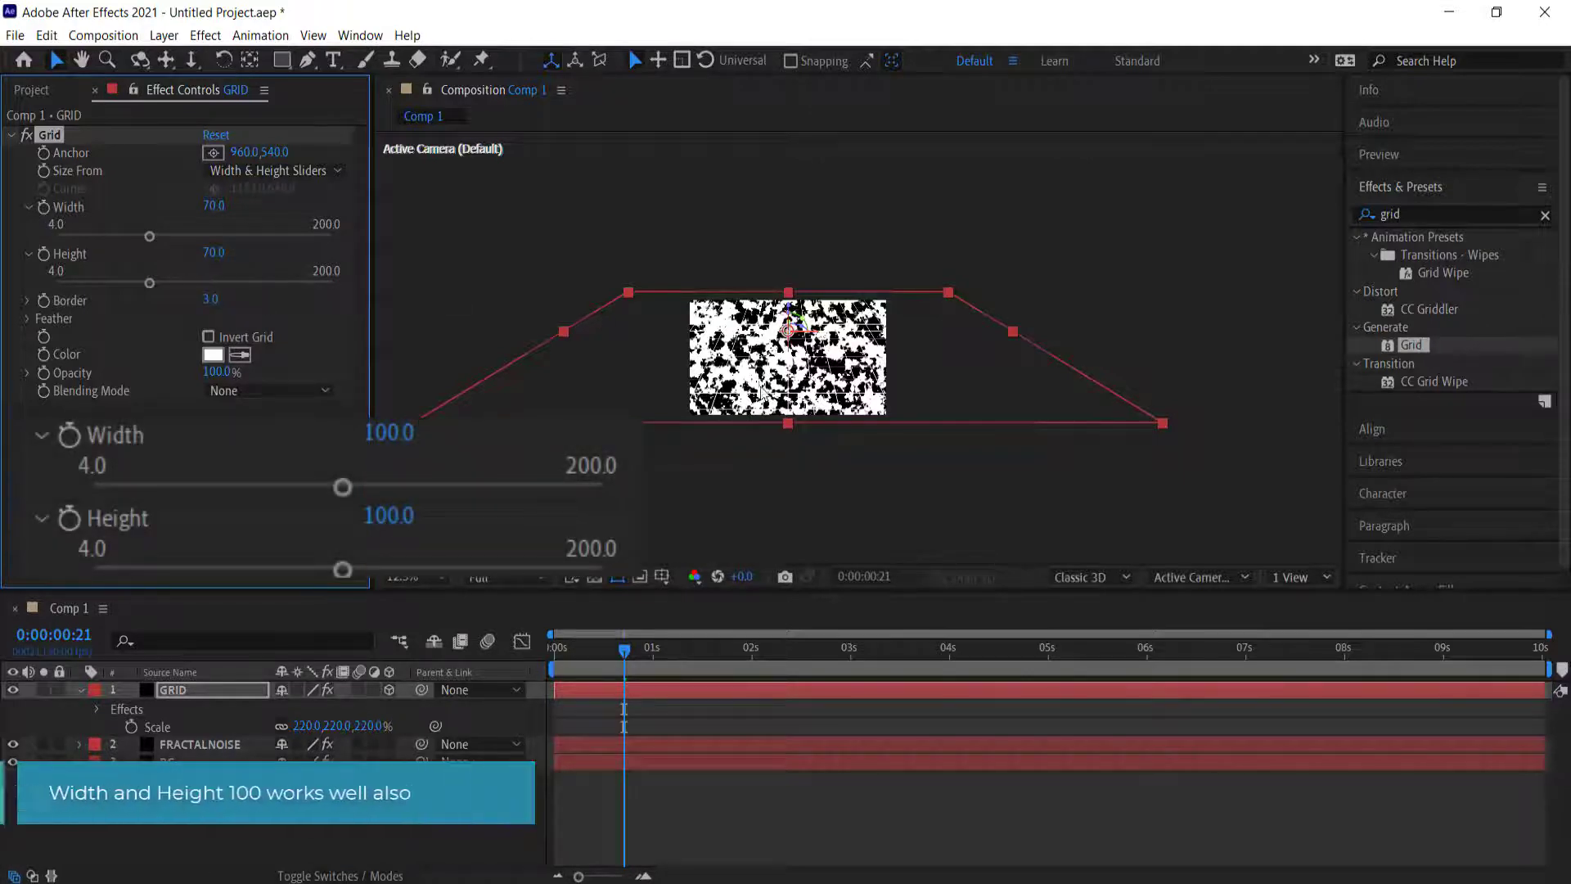
{"action": "left_click", "coordinate": [439, 577]}
{"action": "left_click", "coordinate": [450, 224]}
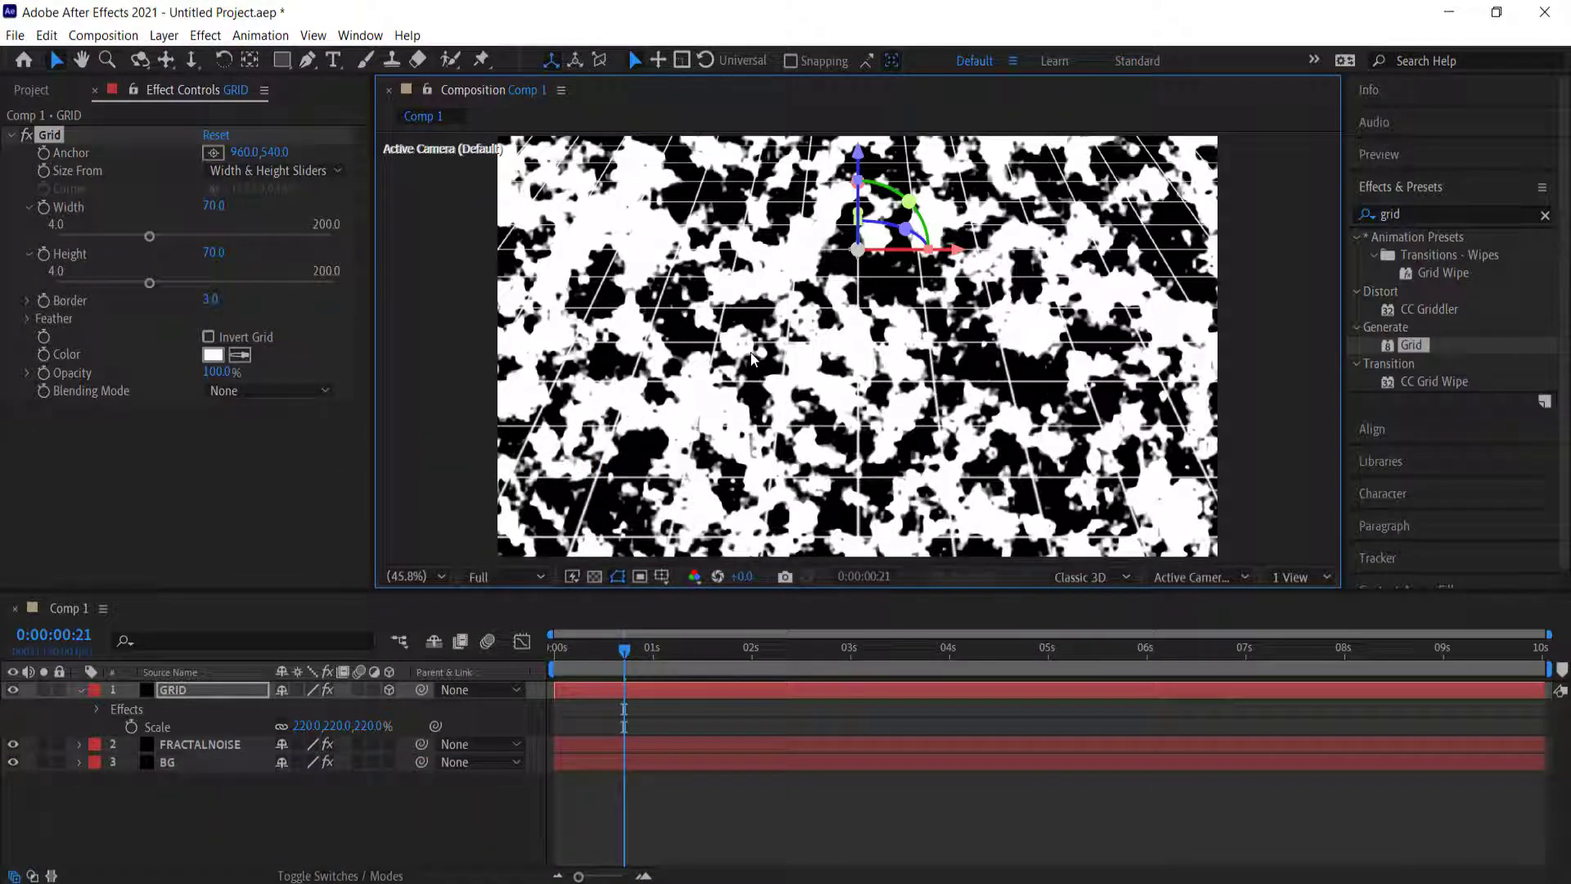
Set FRACTALNOISE's track matte to Alpha Matte "GRID" and return the playhead to 0.
{"action": "left_click", "coordinate": [325, 875]}
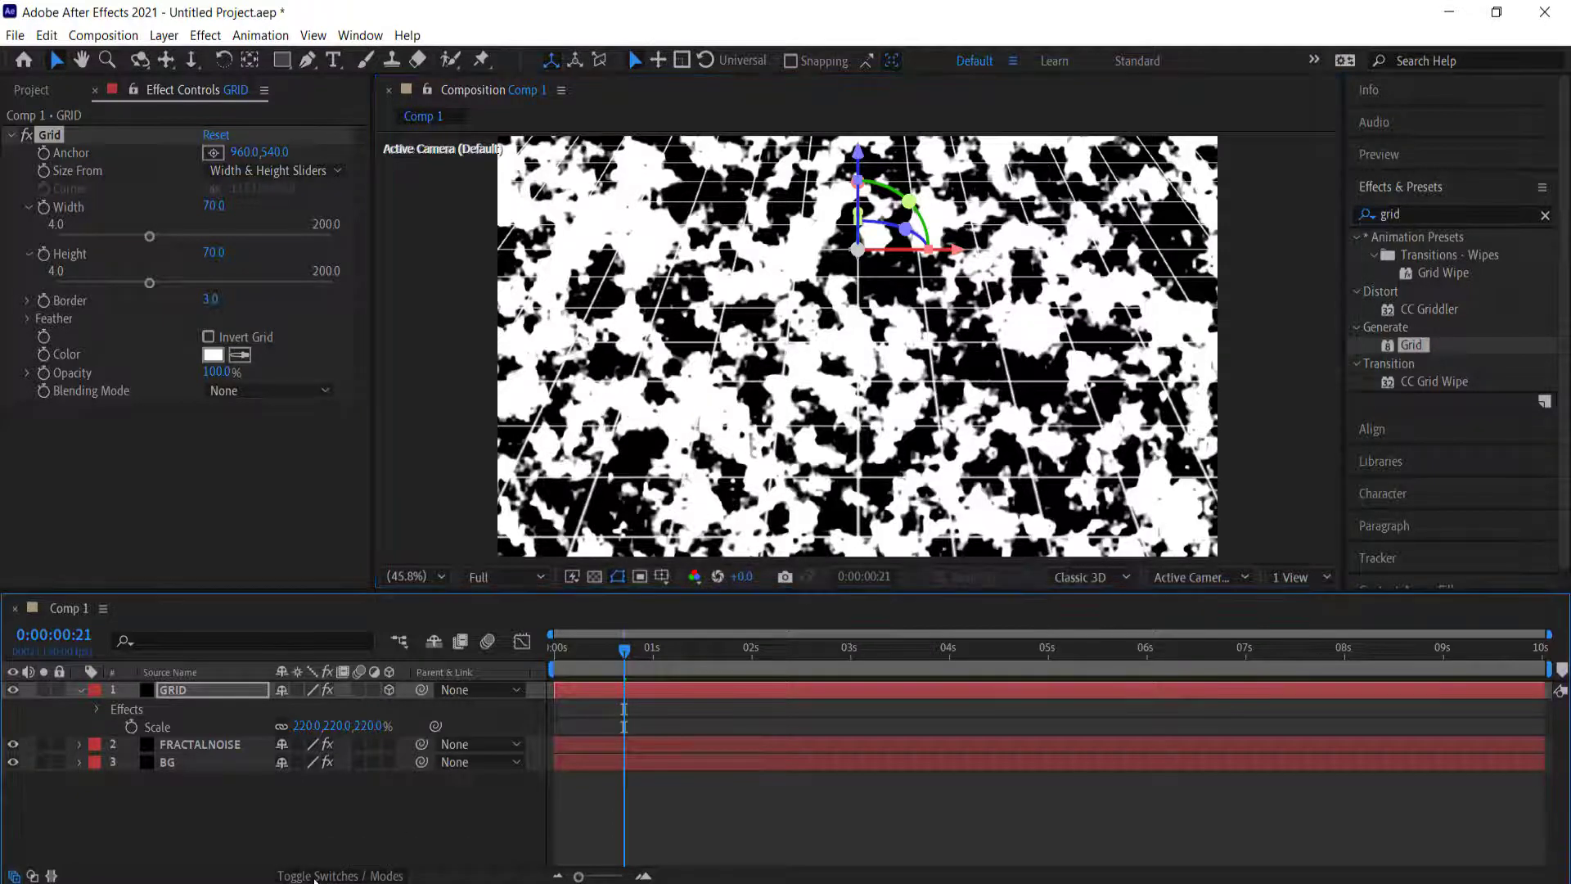
{"action": "left_click", "coordinate": [180, 747]}
{"action": "left_click", "coordinate": [391, 744]}
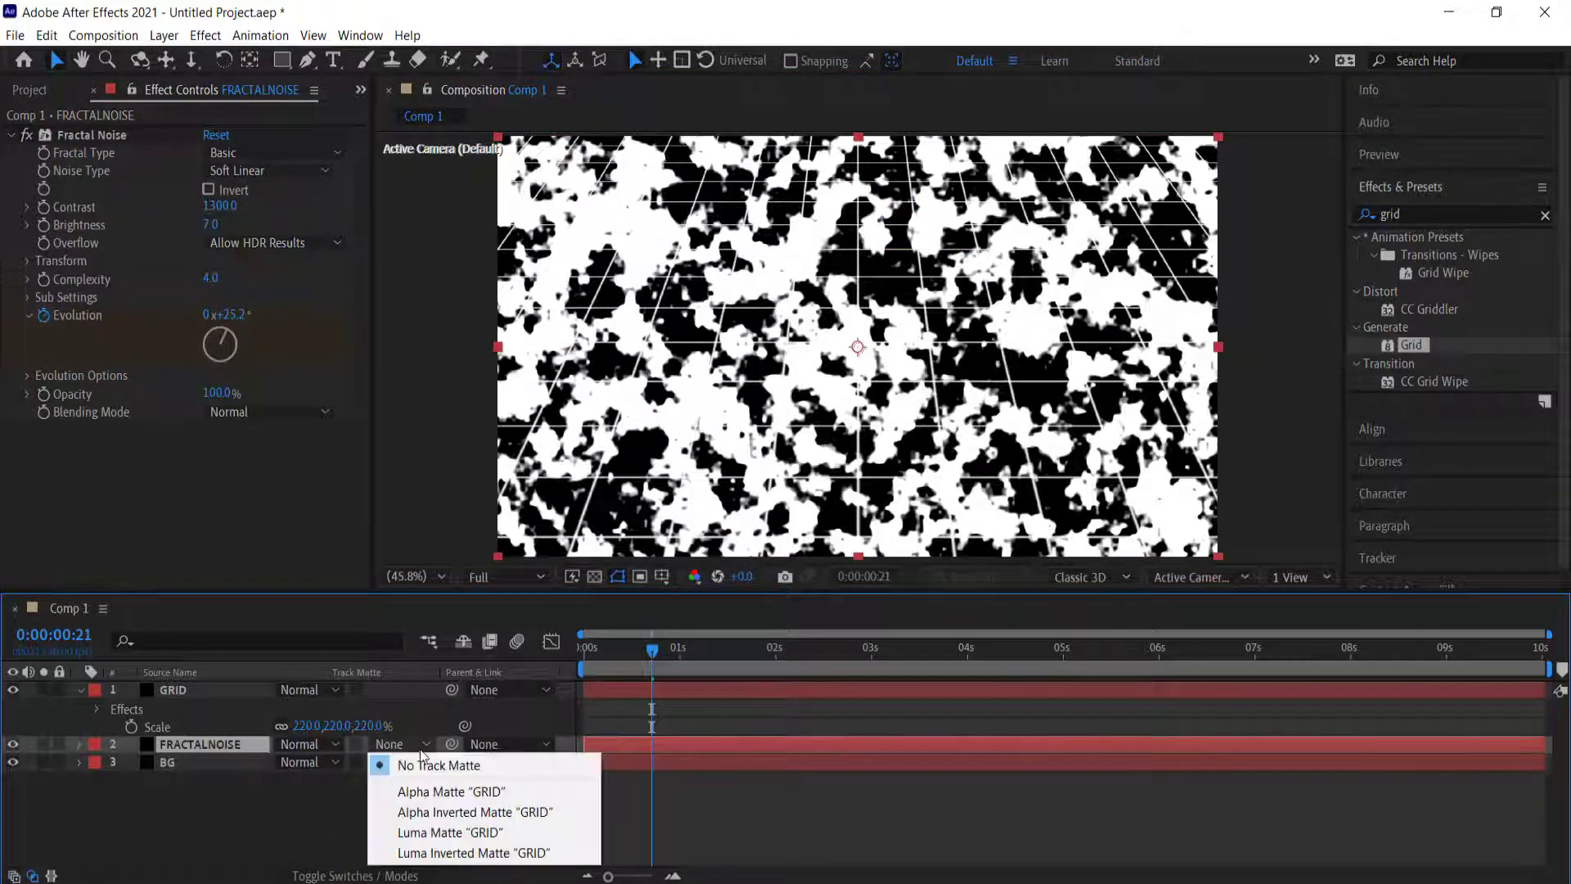
{"action": "left_click", "coordinate": [424, 792]}
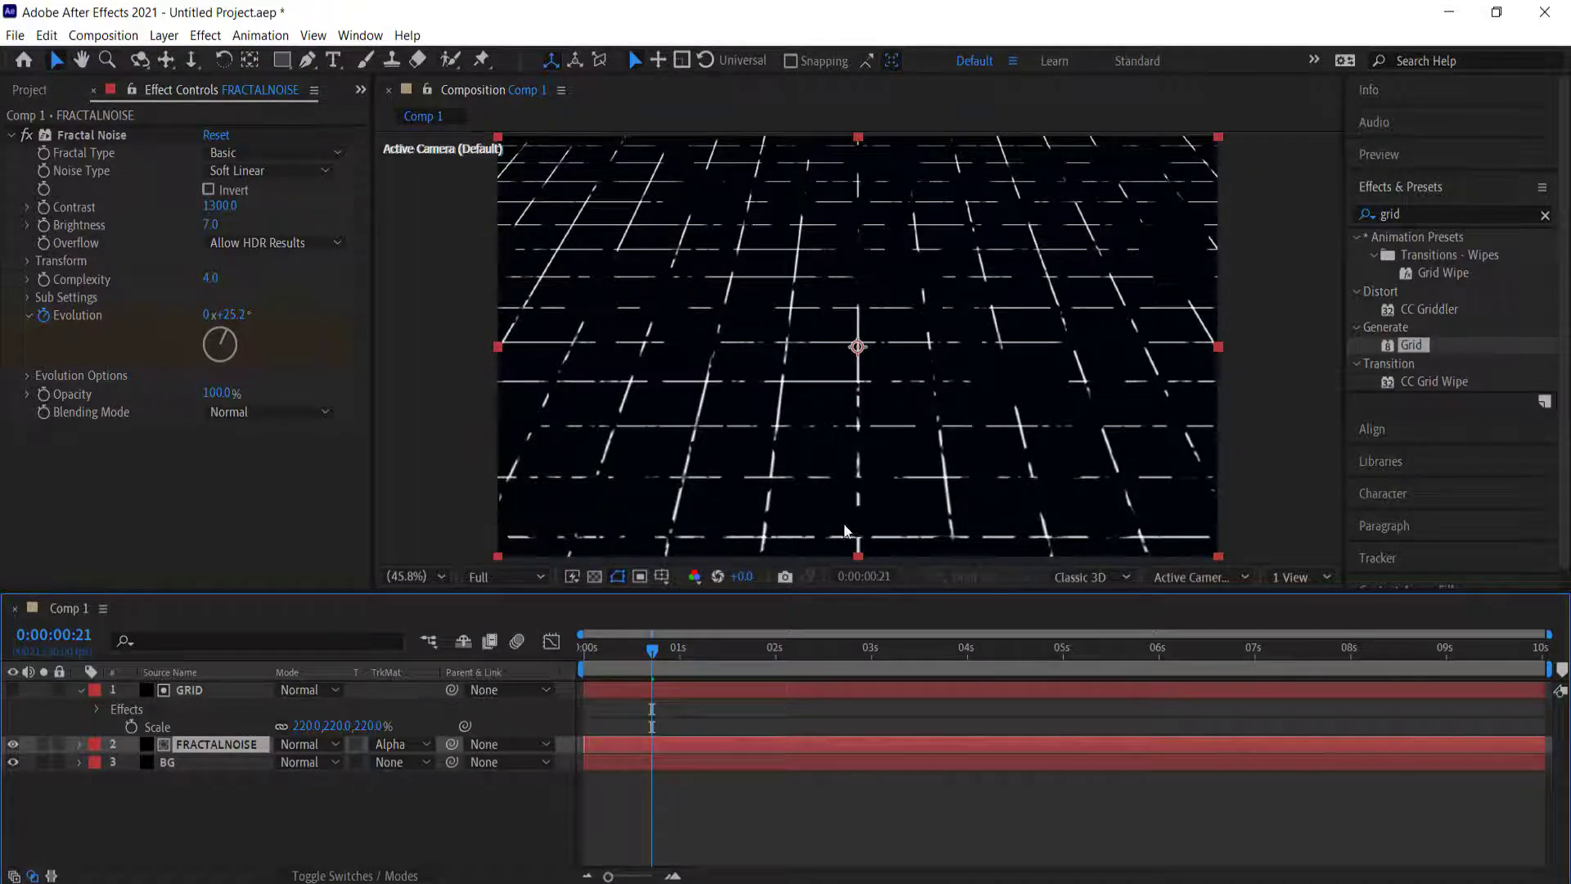
{"action": "left_click_drag", "start_coordinate": [664, 646], "coordinate": [1073, 649]}
{"action": "left_click_drag", "start_coordinate": [941, 672], "coordinate": [486, 669]}
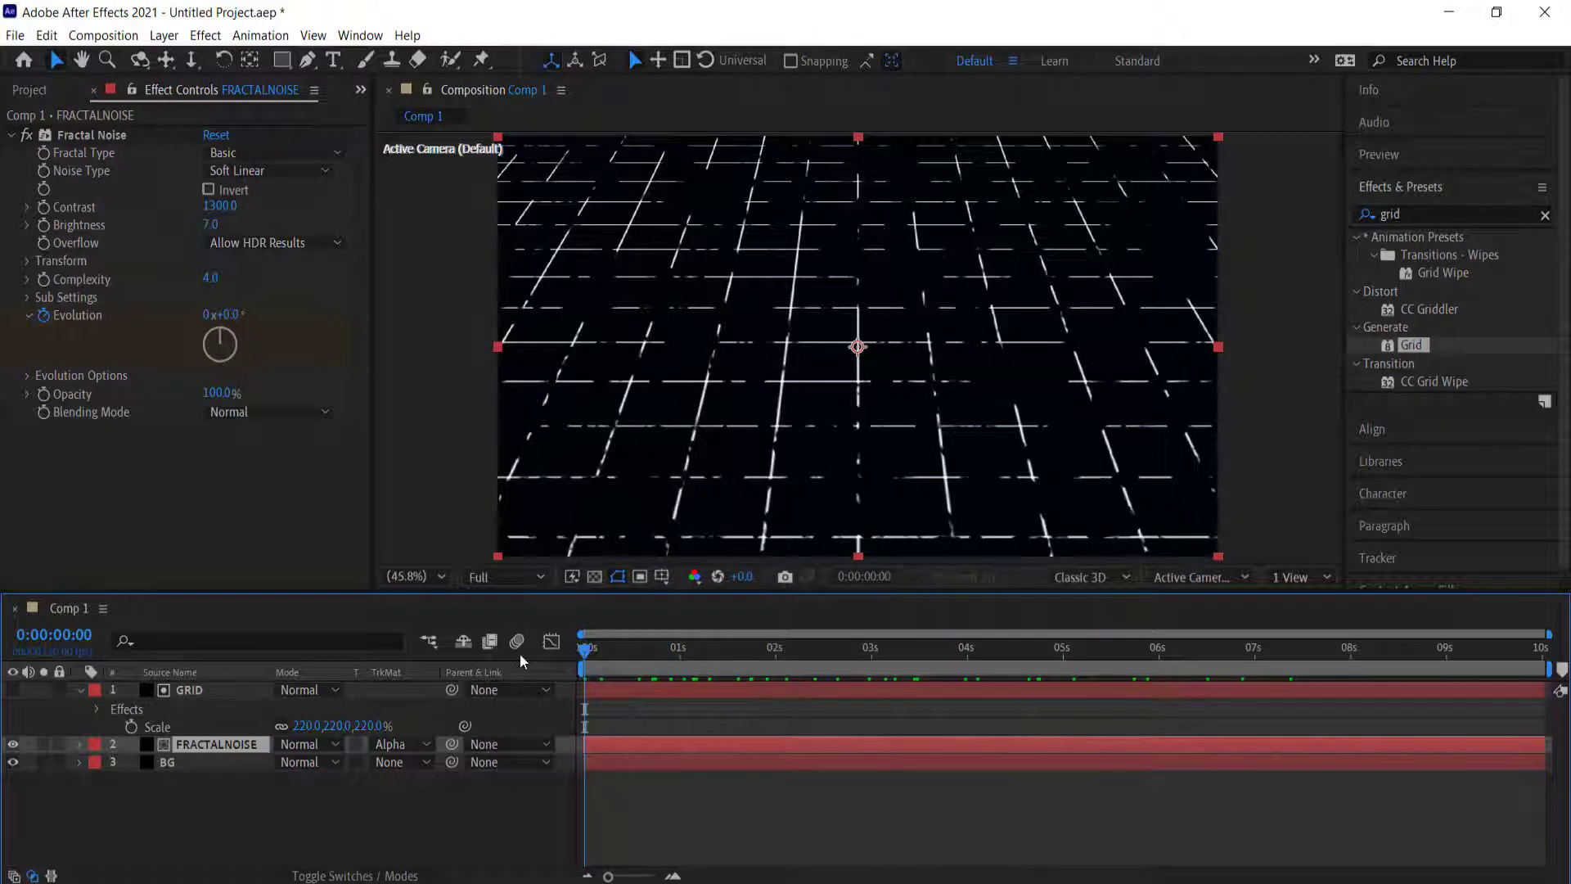
Add an adjustment layer above GRID and rename it BLUR.
{"action": "right_click", "coordinate": [335, 804]}
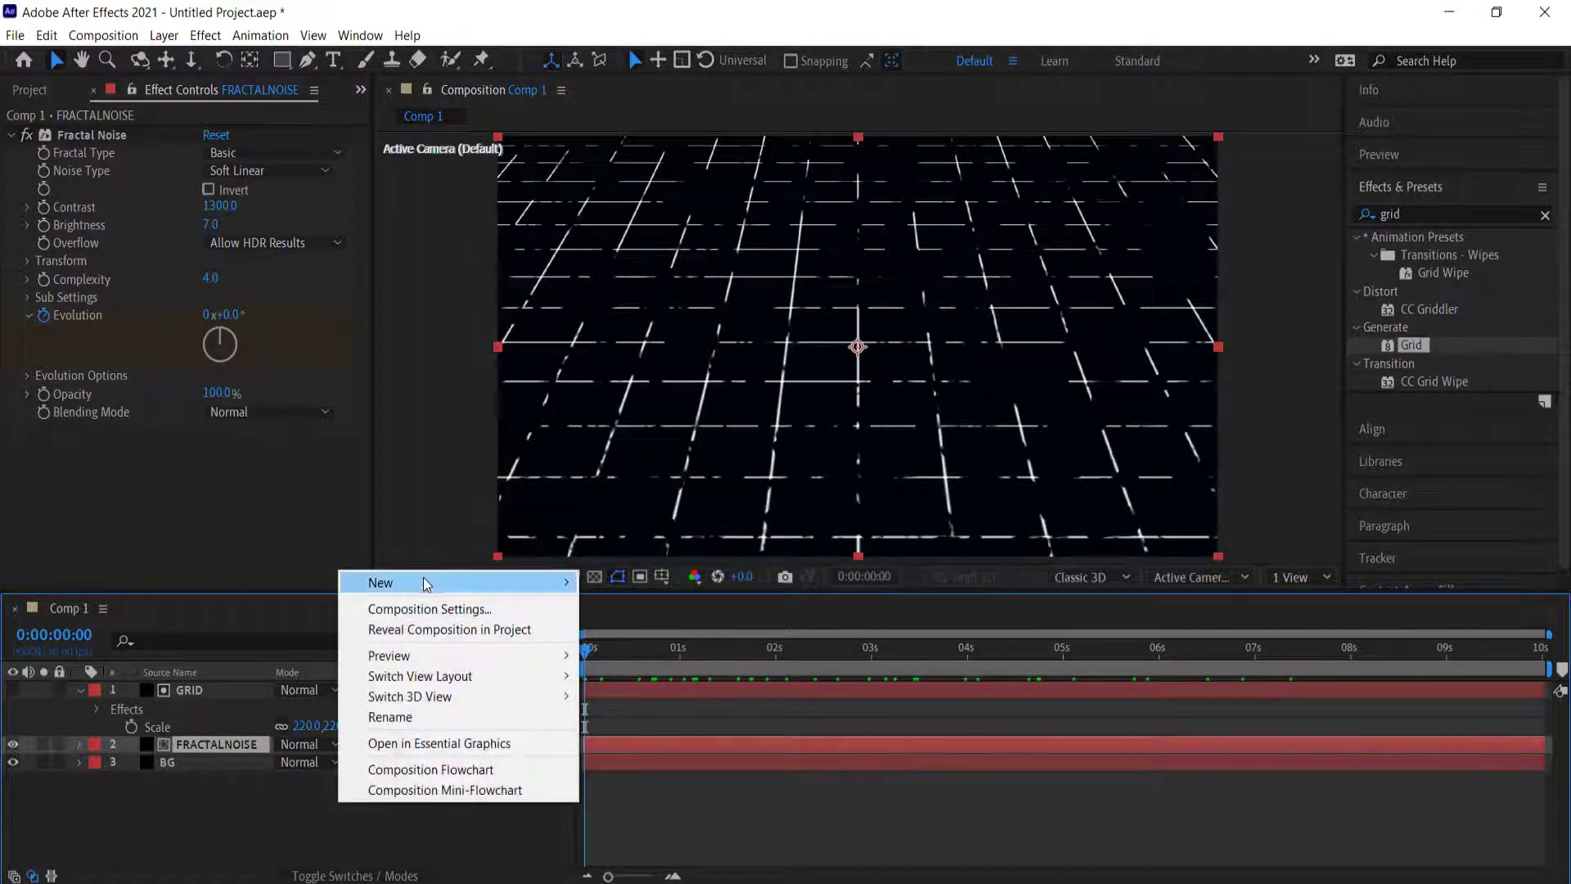
{"action": "mouse_move", "coordinate": [449, 582]}
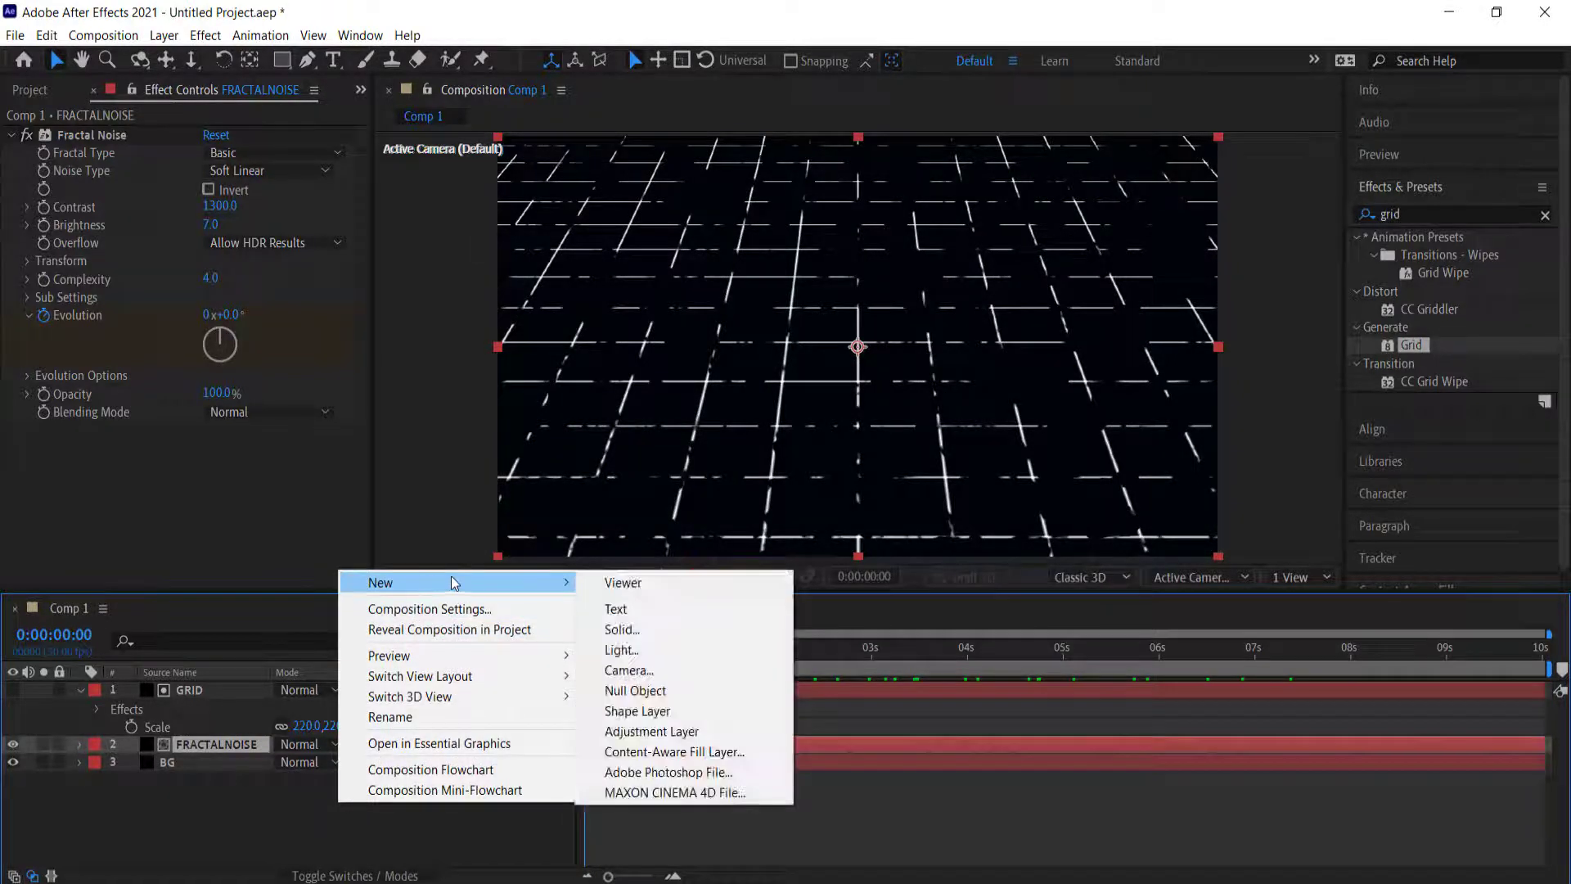
{"action": "left_click", "coordinate": [678, 733]}
{"action": "left_click_drag", "start_coordinate": [198, 748], "coordinate": [183, 694]}
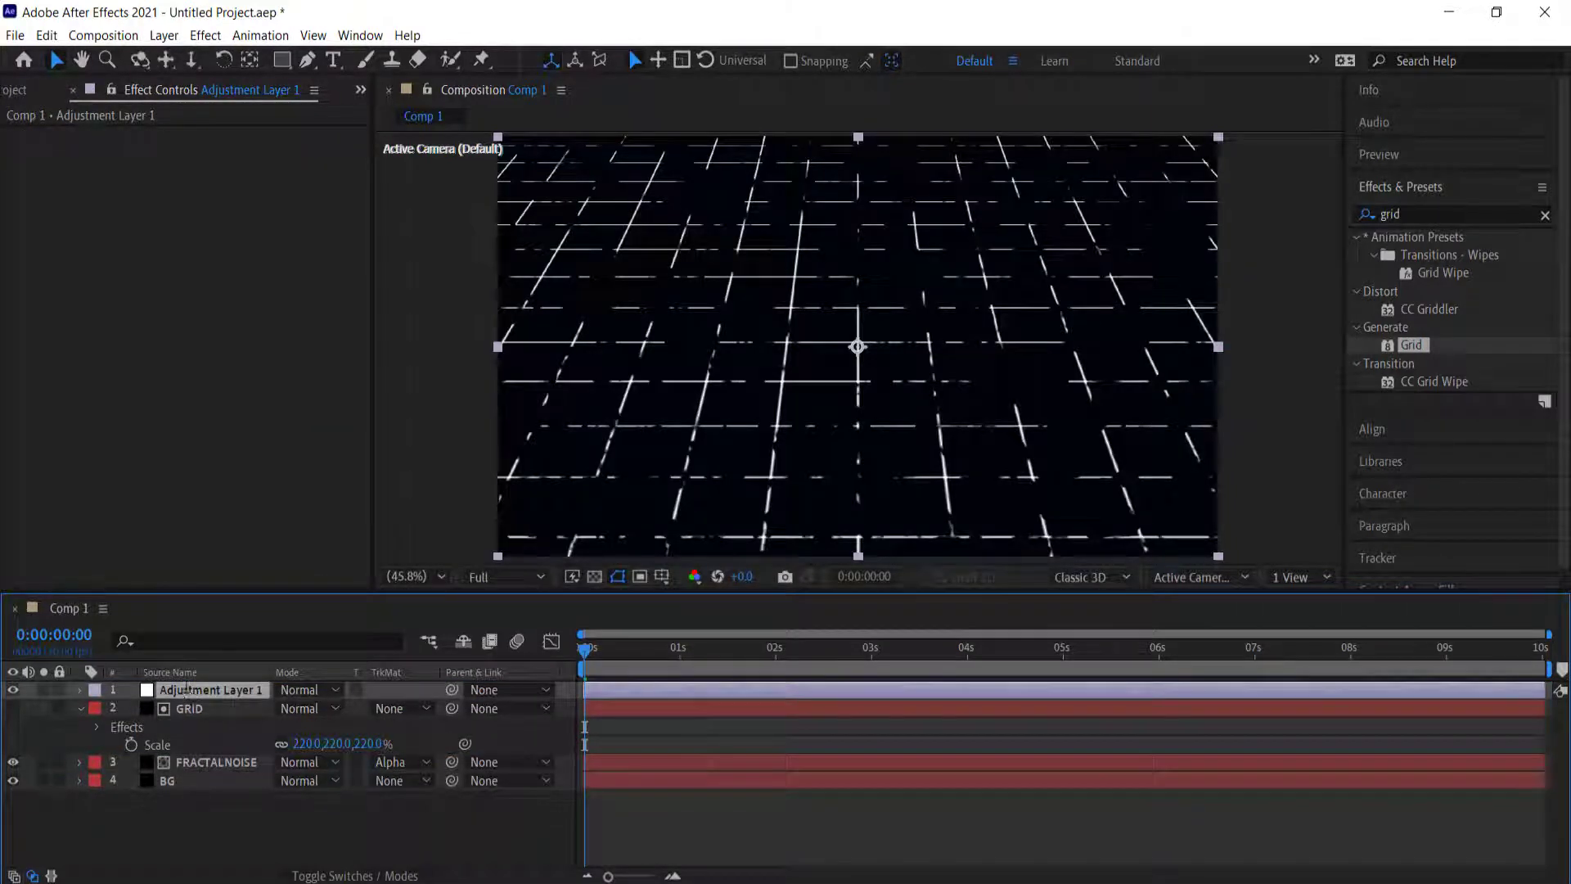
{"action": "key", "text": "Return"}
{"action": "type", "text": "BLUR"}
{"action": "key", "text": "Return"}
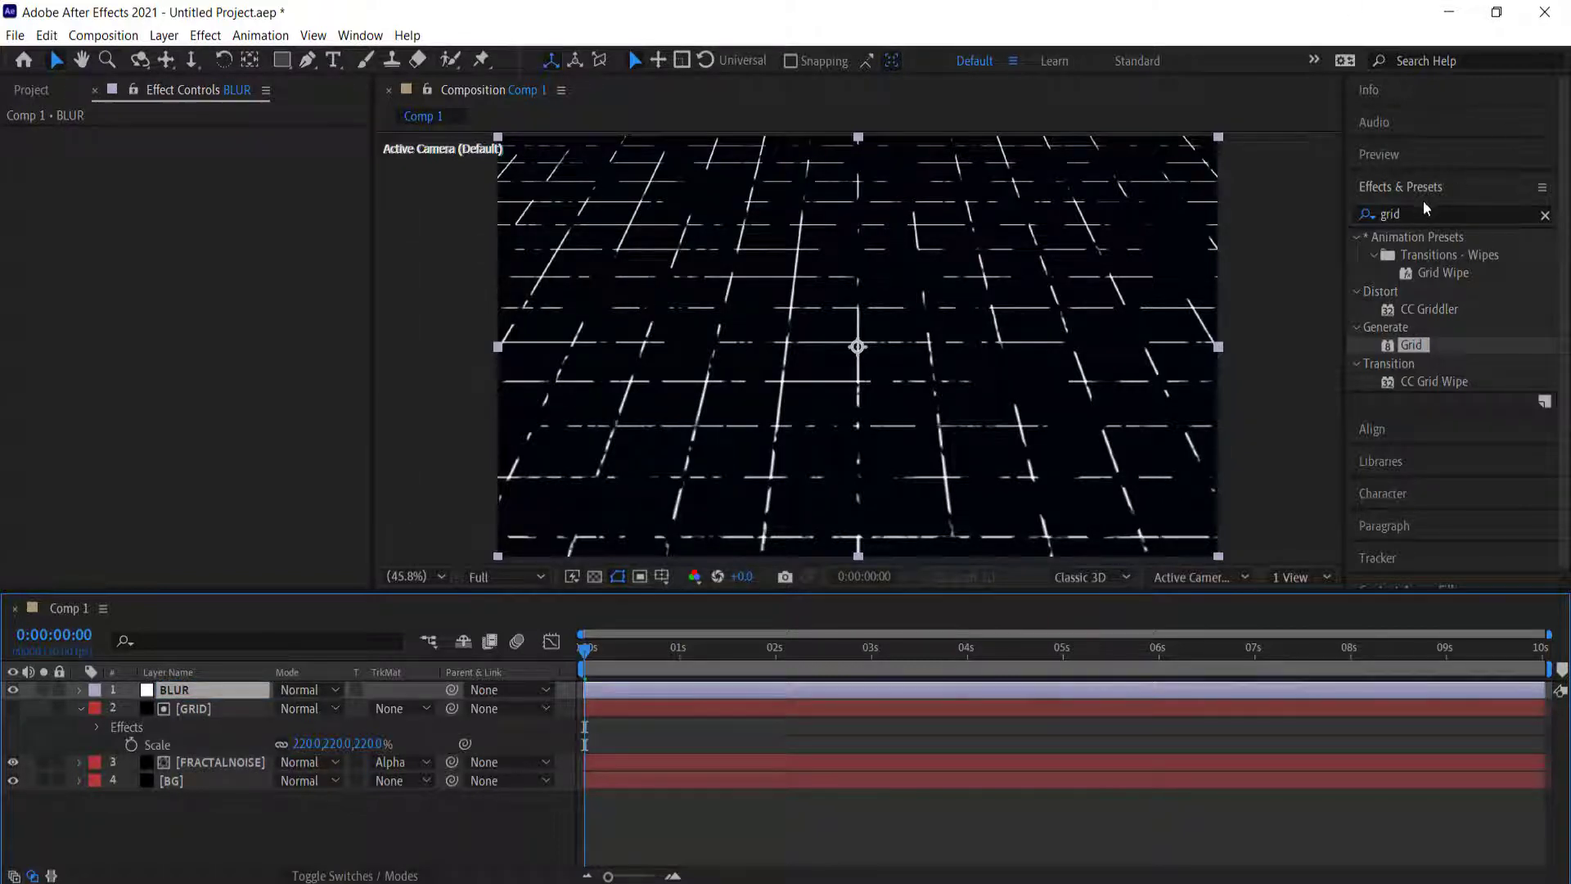
Give BLUR a Directional Blur at 60° with length 120, and set its mode to Add.
{"action": "left_click", "coordinate": [1390, 214]}
{"action": "type", "text": "dire"}
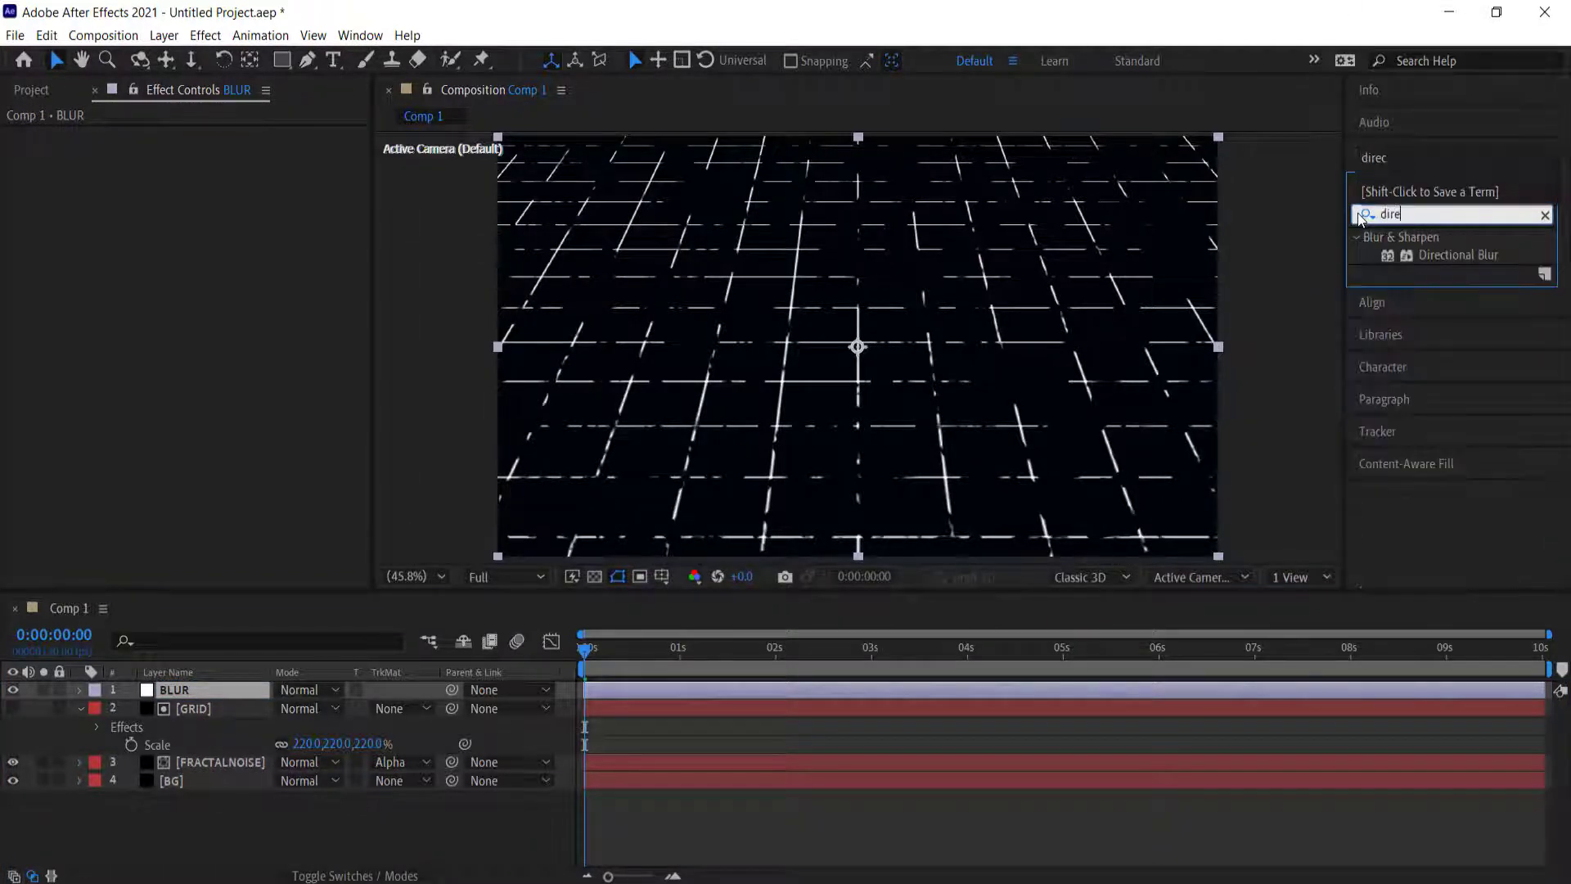
{"action": "type", "text": "ctio"}
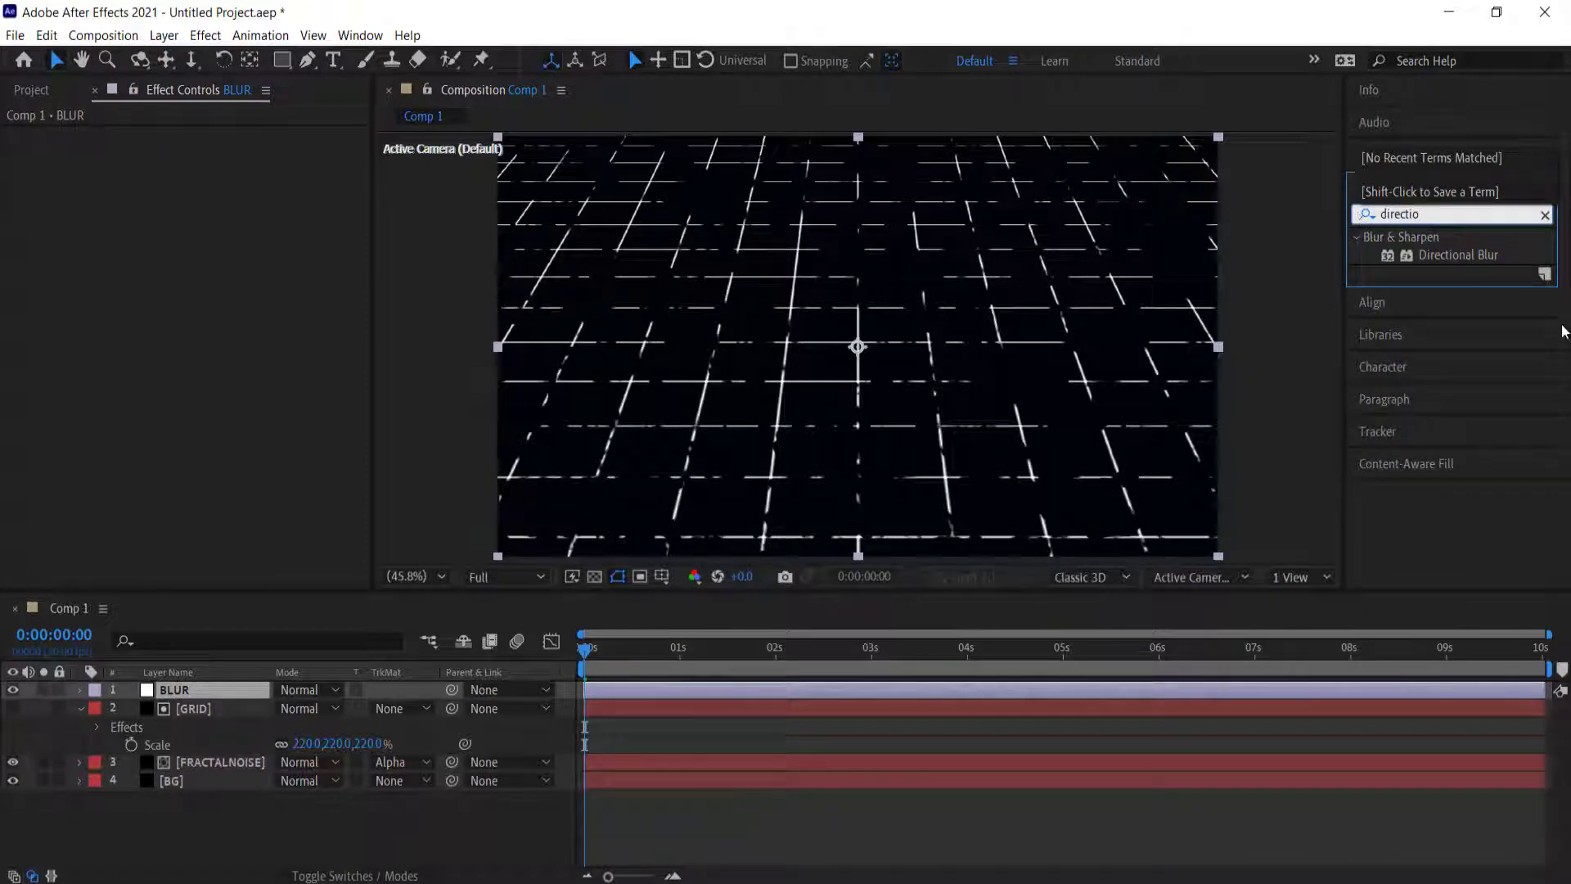
{"action": "left_click_drag", "start_coordinate": [1455, 262], "coordinate": [325, 238]}
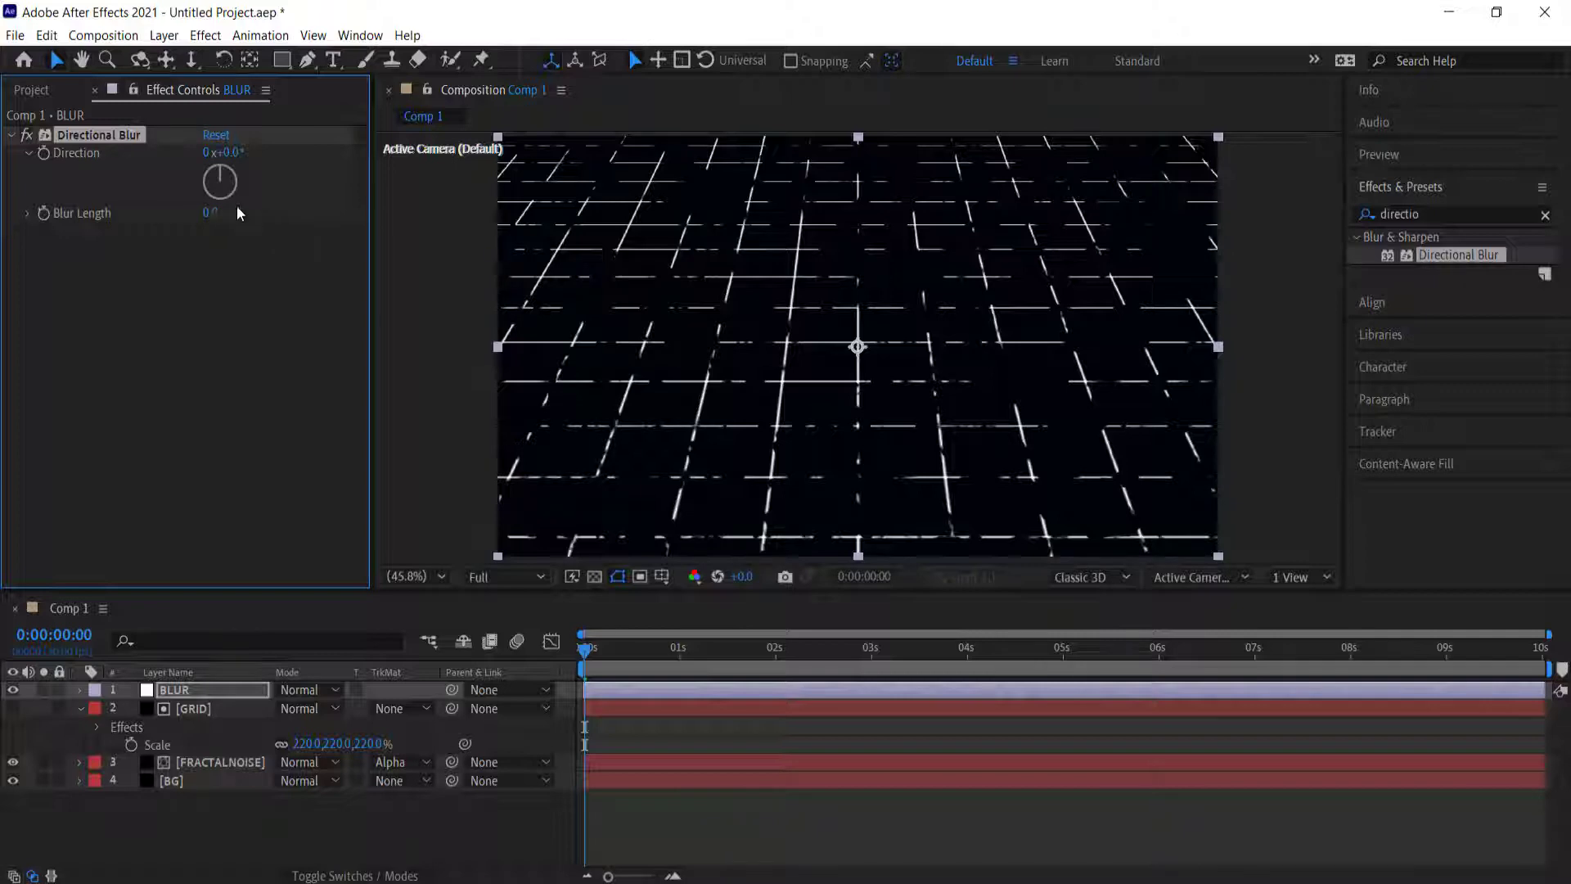
{"action": "left_click", "coordinate": [232, 153]}
{"action": "type", "text": "60"}
{"action": "key", "text": "Return"}
{"action": "left_click", "coordinate": [209, 214]}
{"action": "type", "text": "120"}
{"action": "key", "text": "Return"}
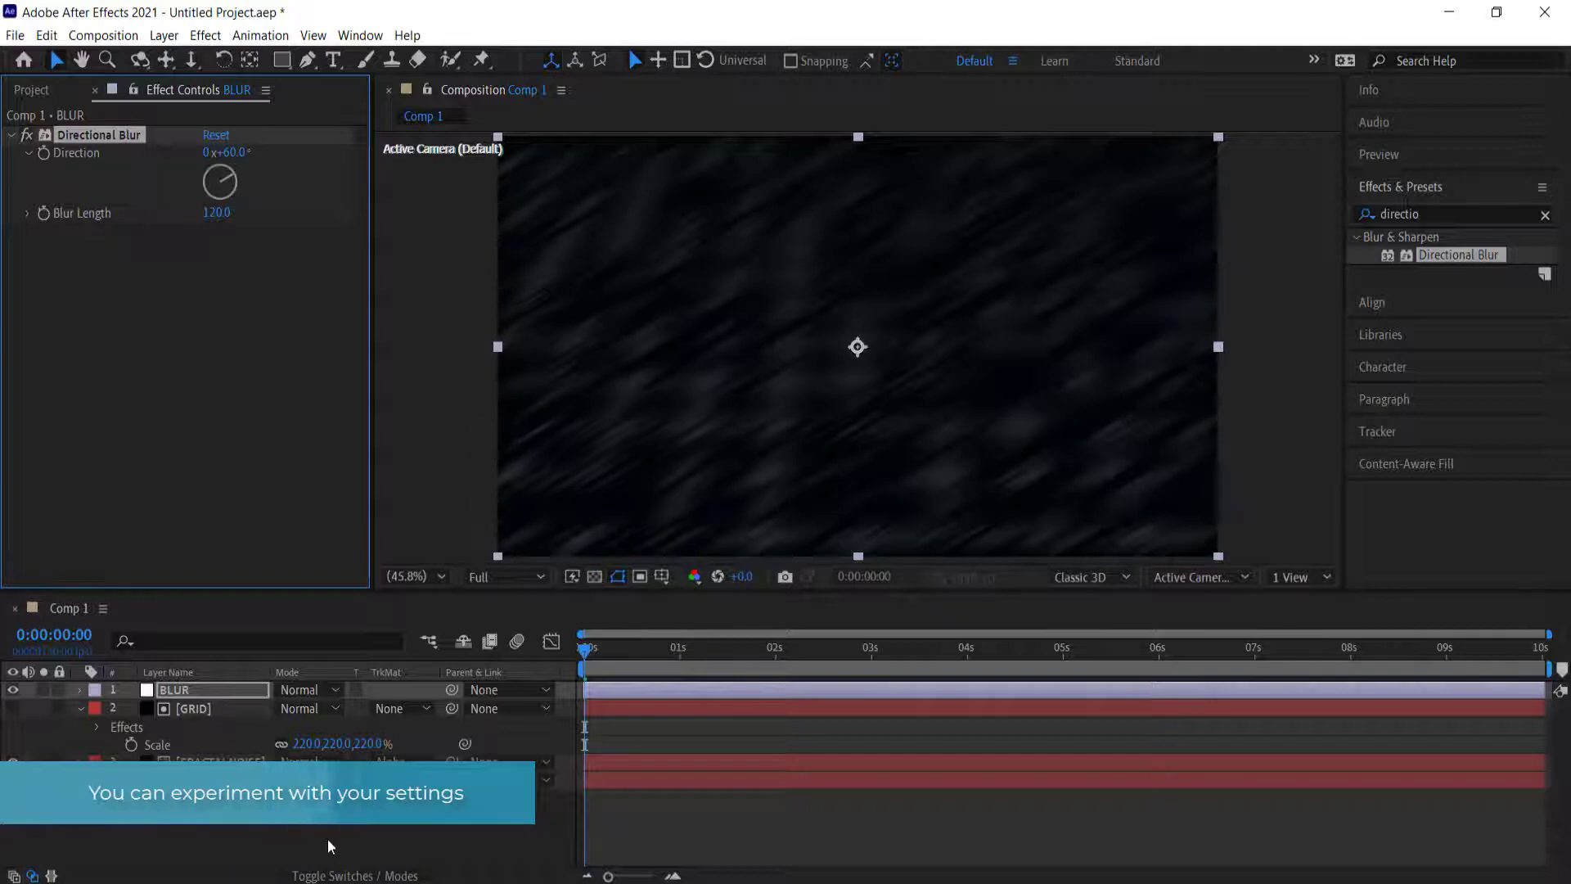
{"action": "left_click", "coordinate": [301, 690]}
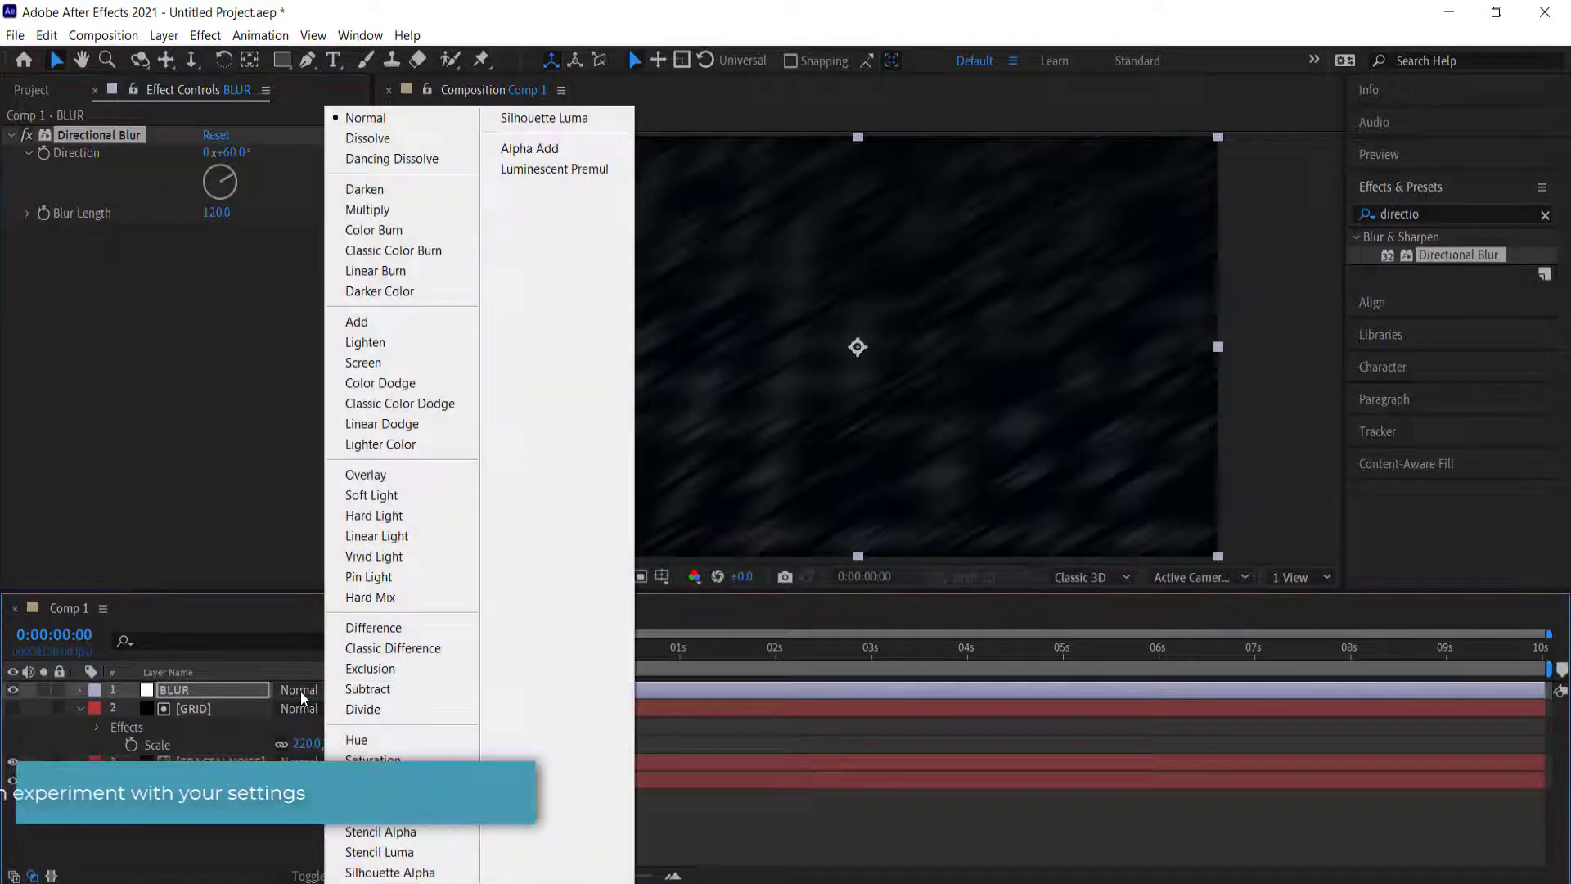
{"action": "left_click", "coordinate": [383, 319]}
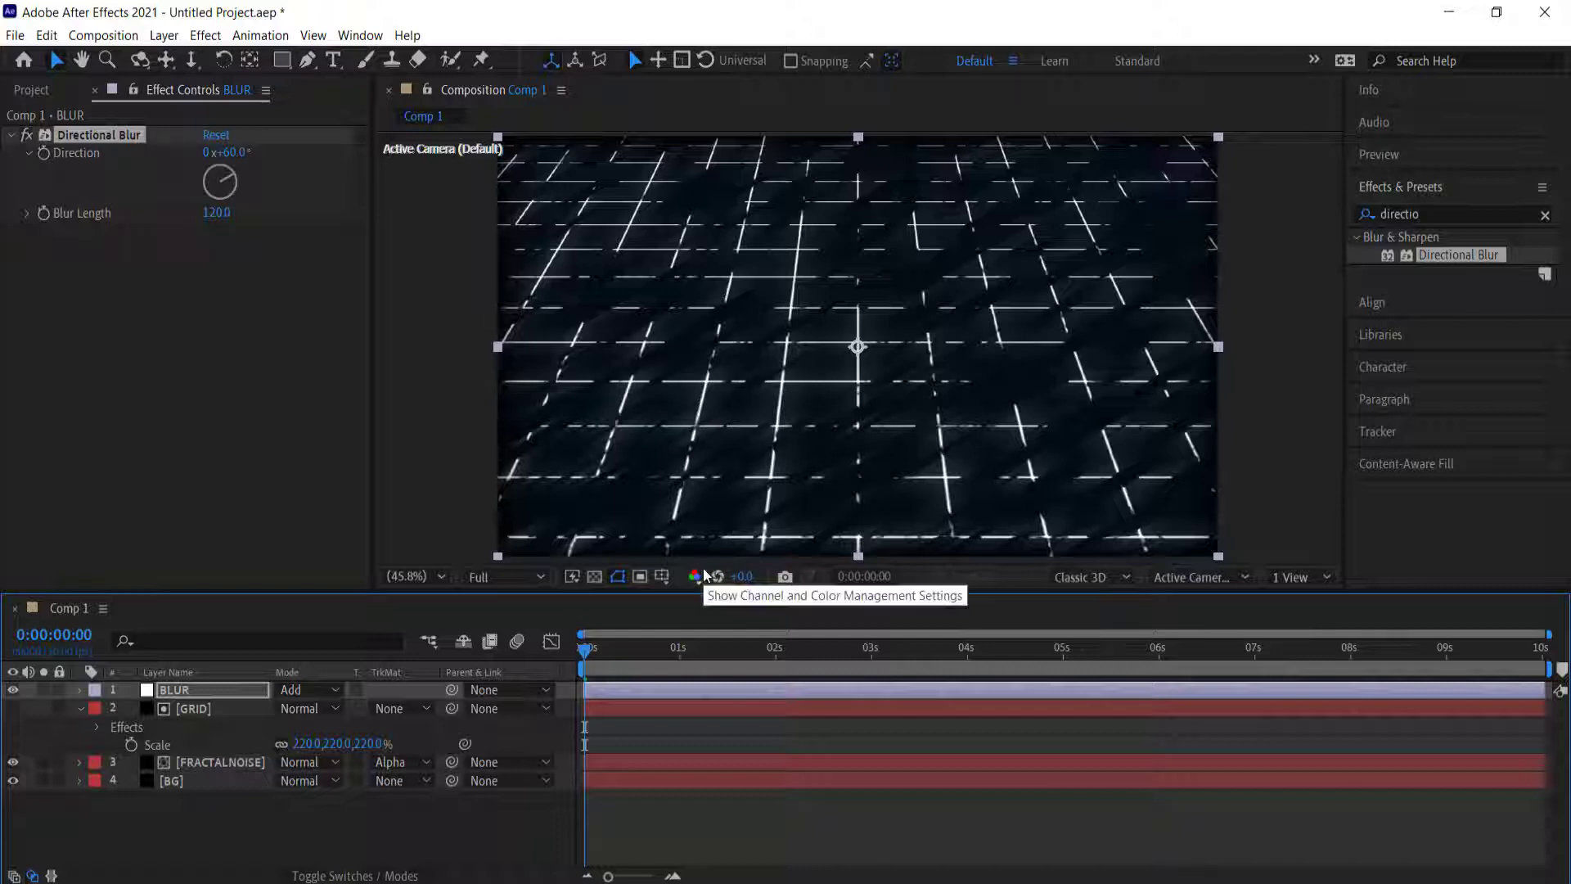
Add a new adjustment layer named GLOW on top.
{"action": "right_click", "coordinate": [387, 823]}
{"action": "mouse_move", "coordinate": [472, 596]}
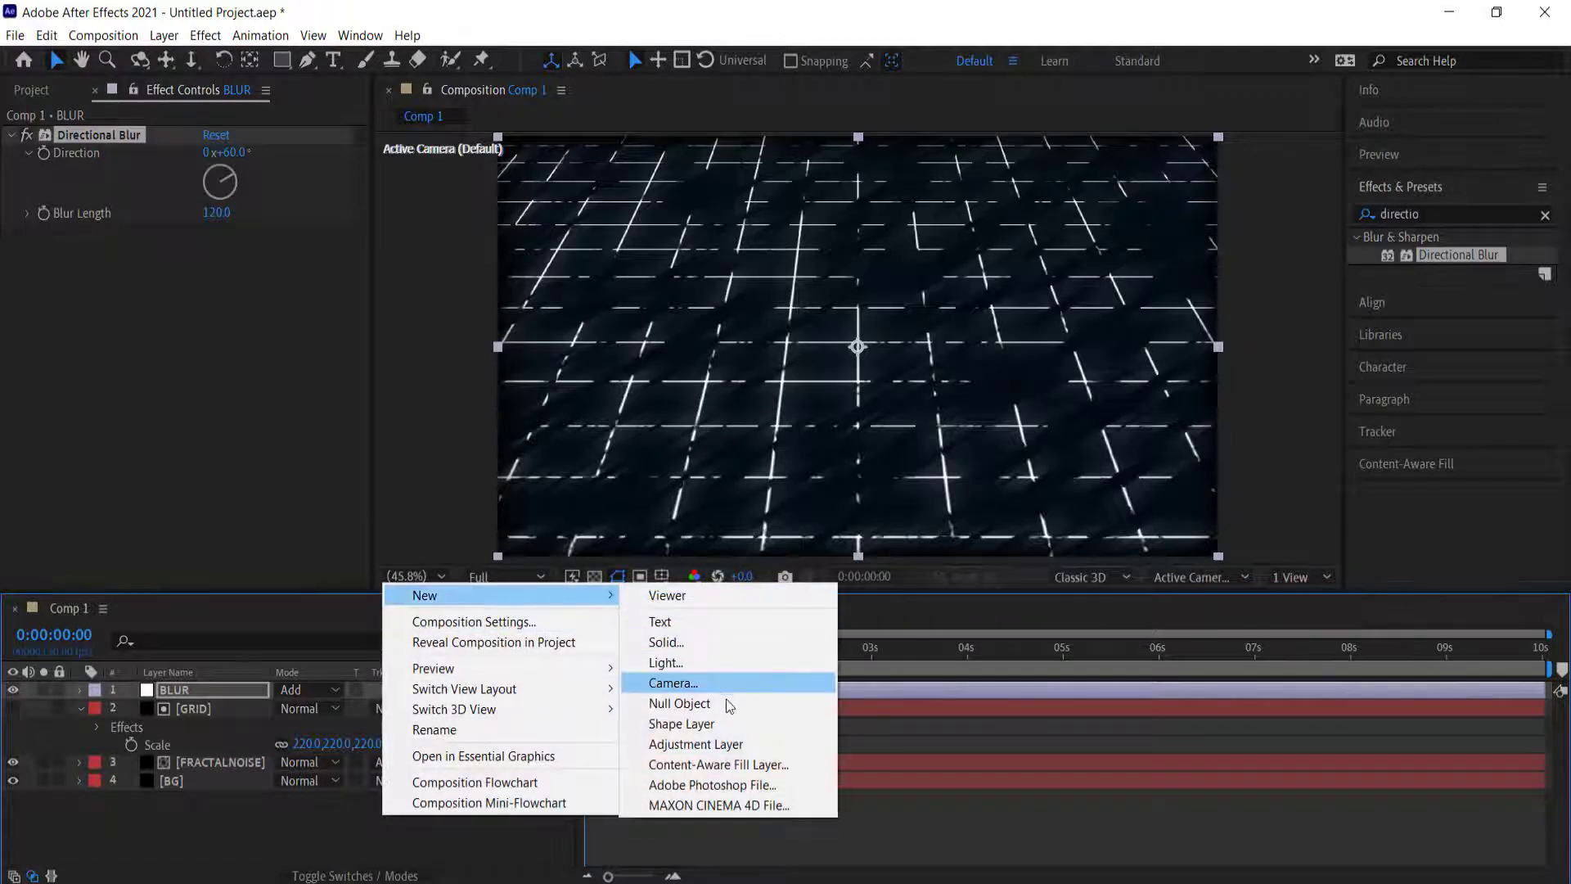
{"action": "left_click", "coordinate": [717, 743]}
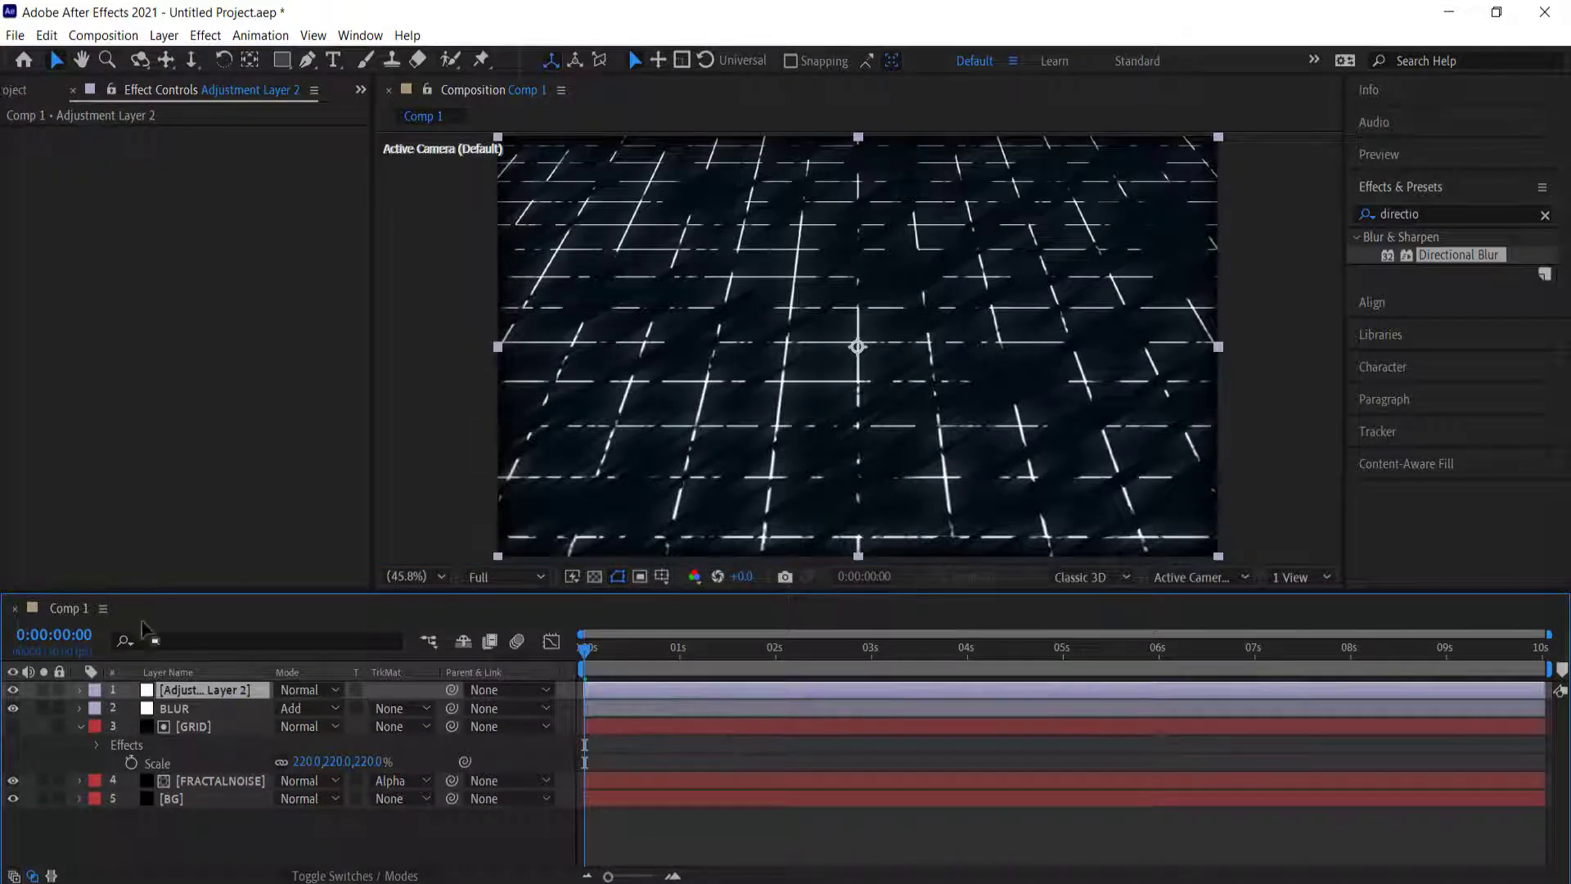
{"action": "key", "text": "Return"}
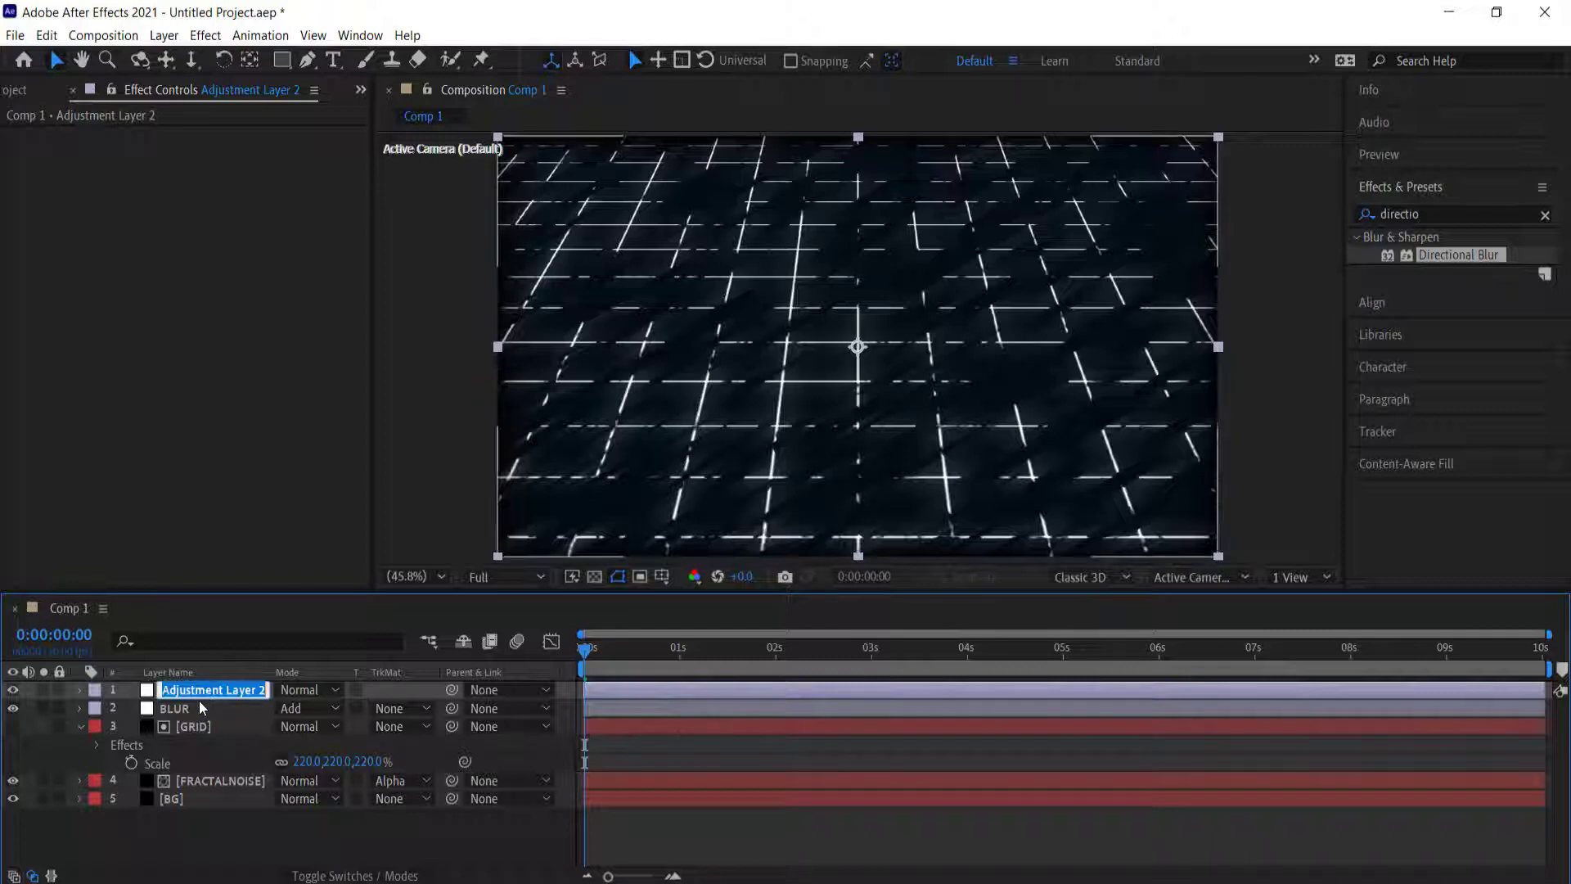
{"action": "type", "text": "GLOW"}
{"action": "key", "text": "Return"}
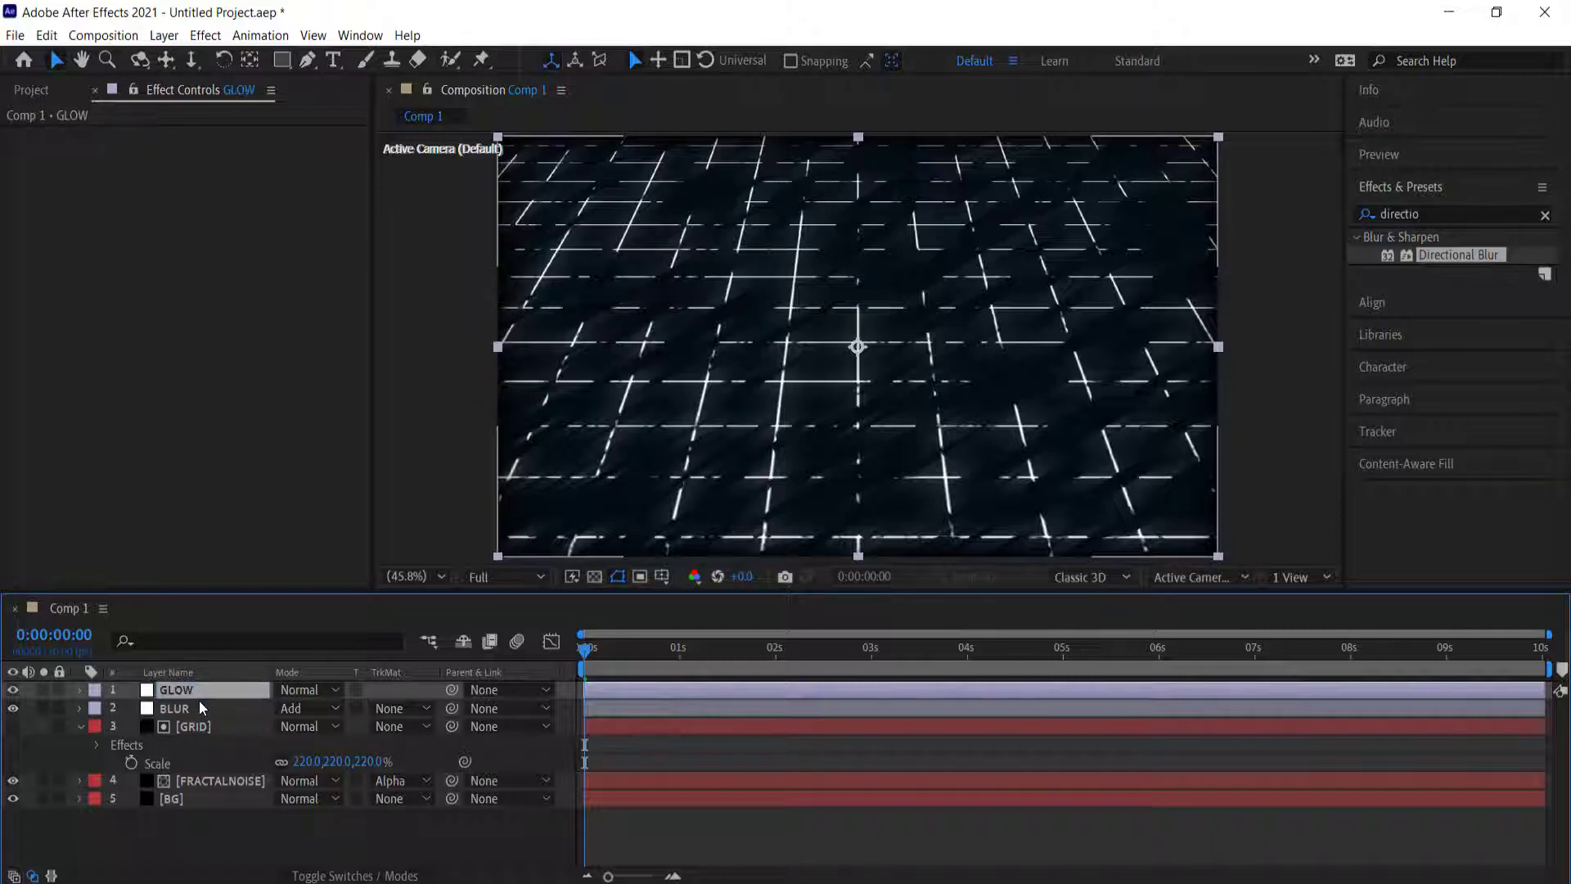
Apply two Glow effects to GLOW and set the second one's Glow Radius to 30.
{"action": "left_click", "coordinate": [1424, 212]}
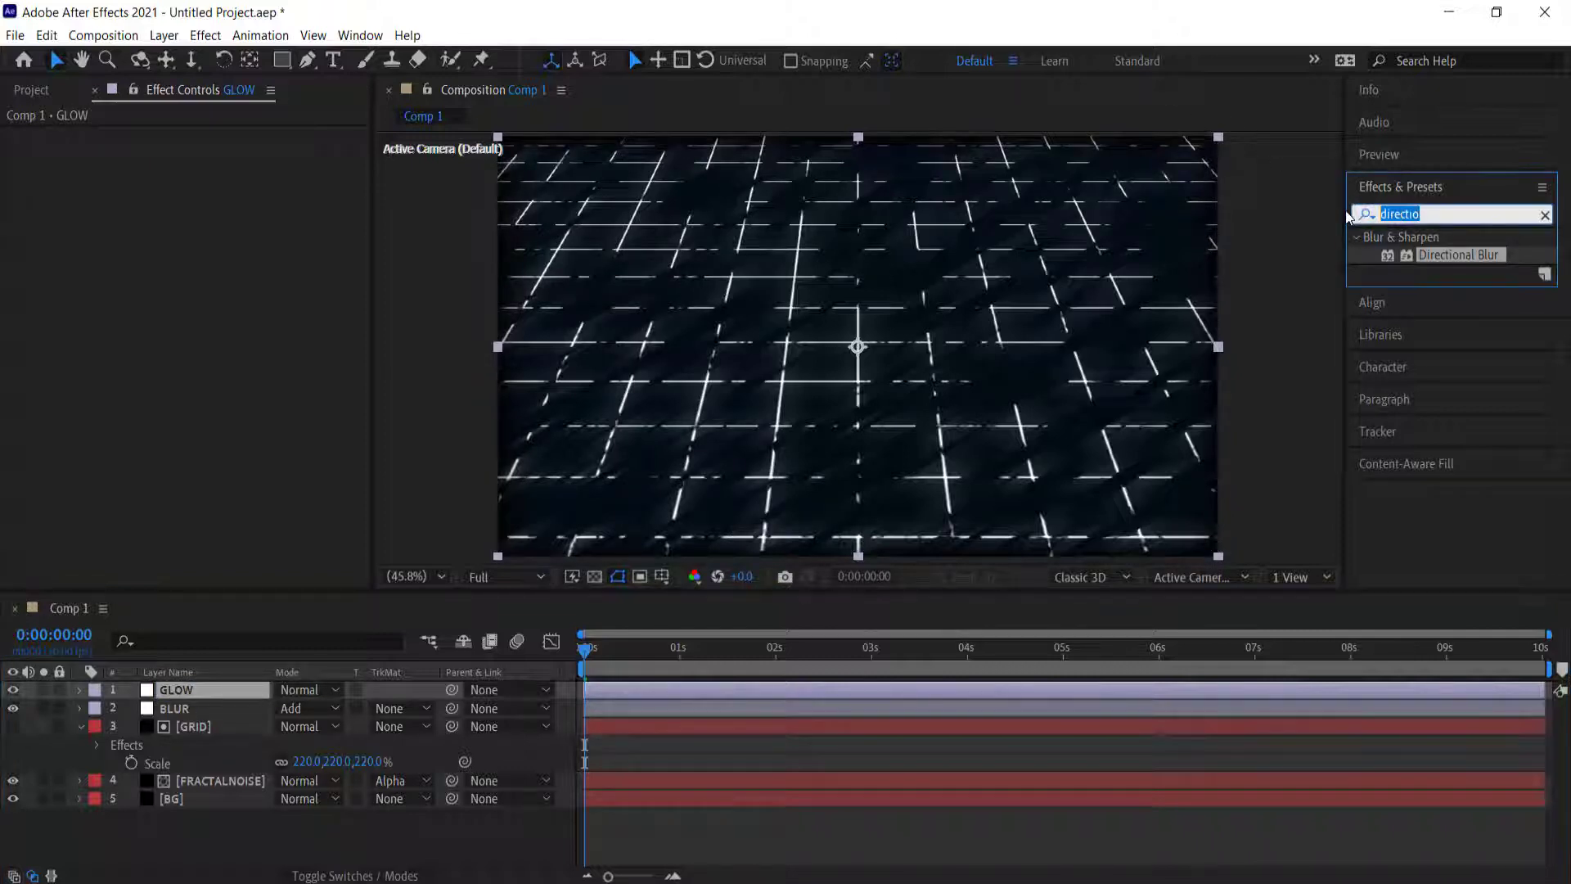
{"action": "type", "text": "Glow"}
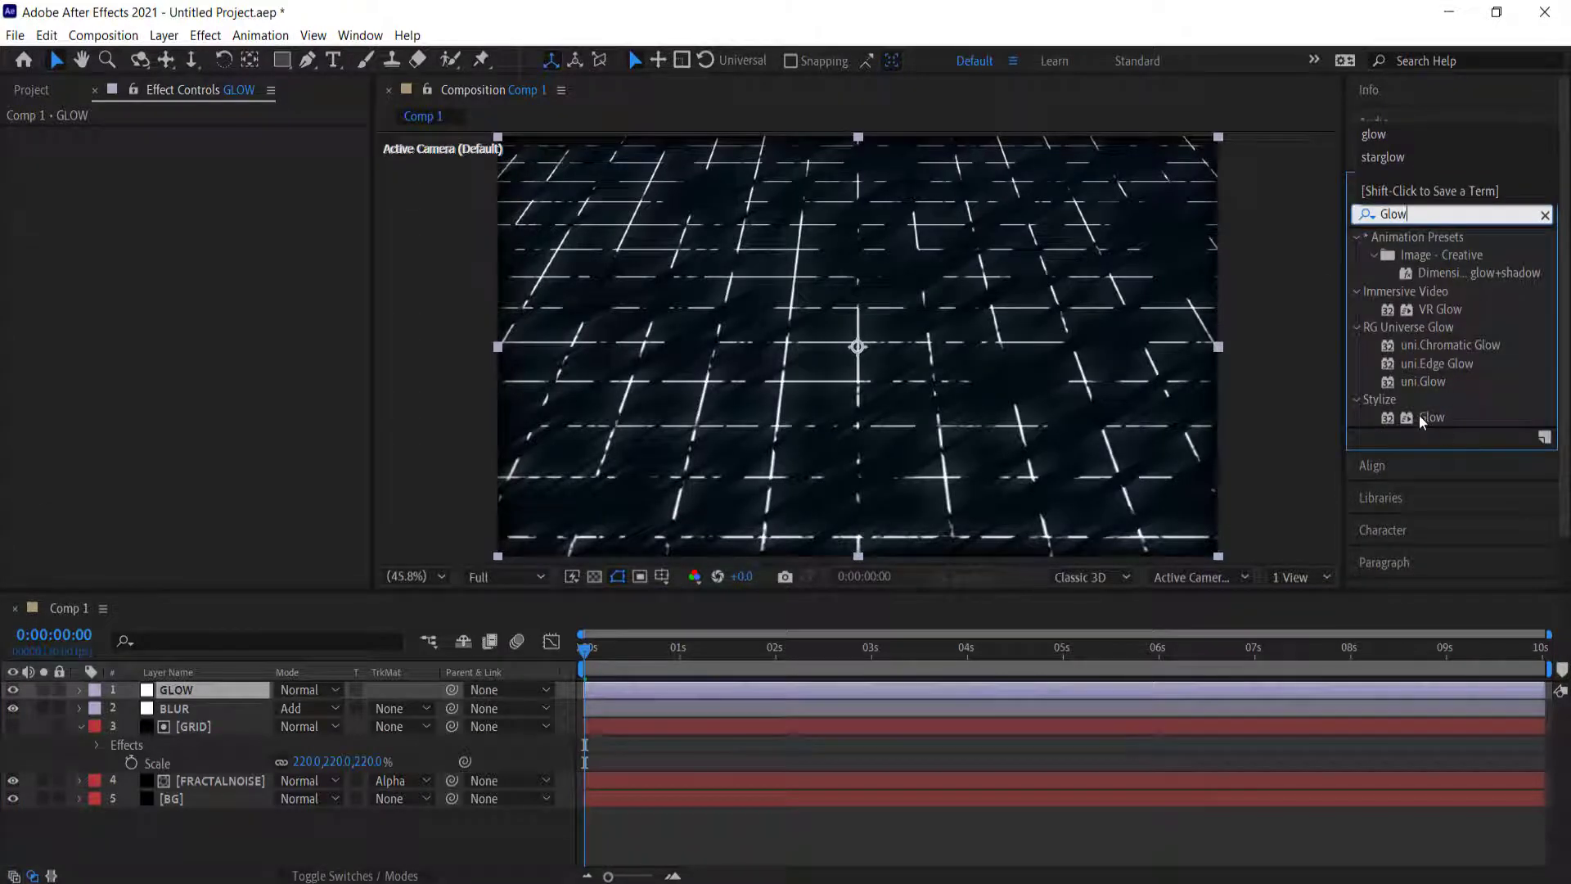
{"action": "double_click", "coordinate": [1423, 417]}
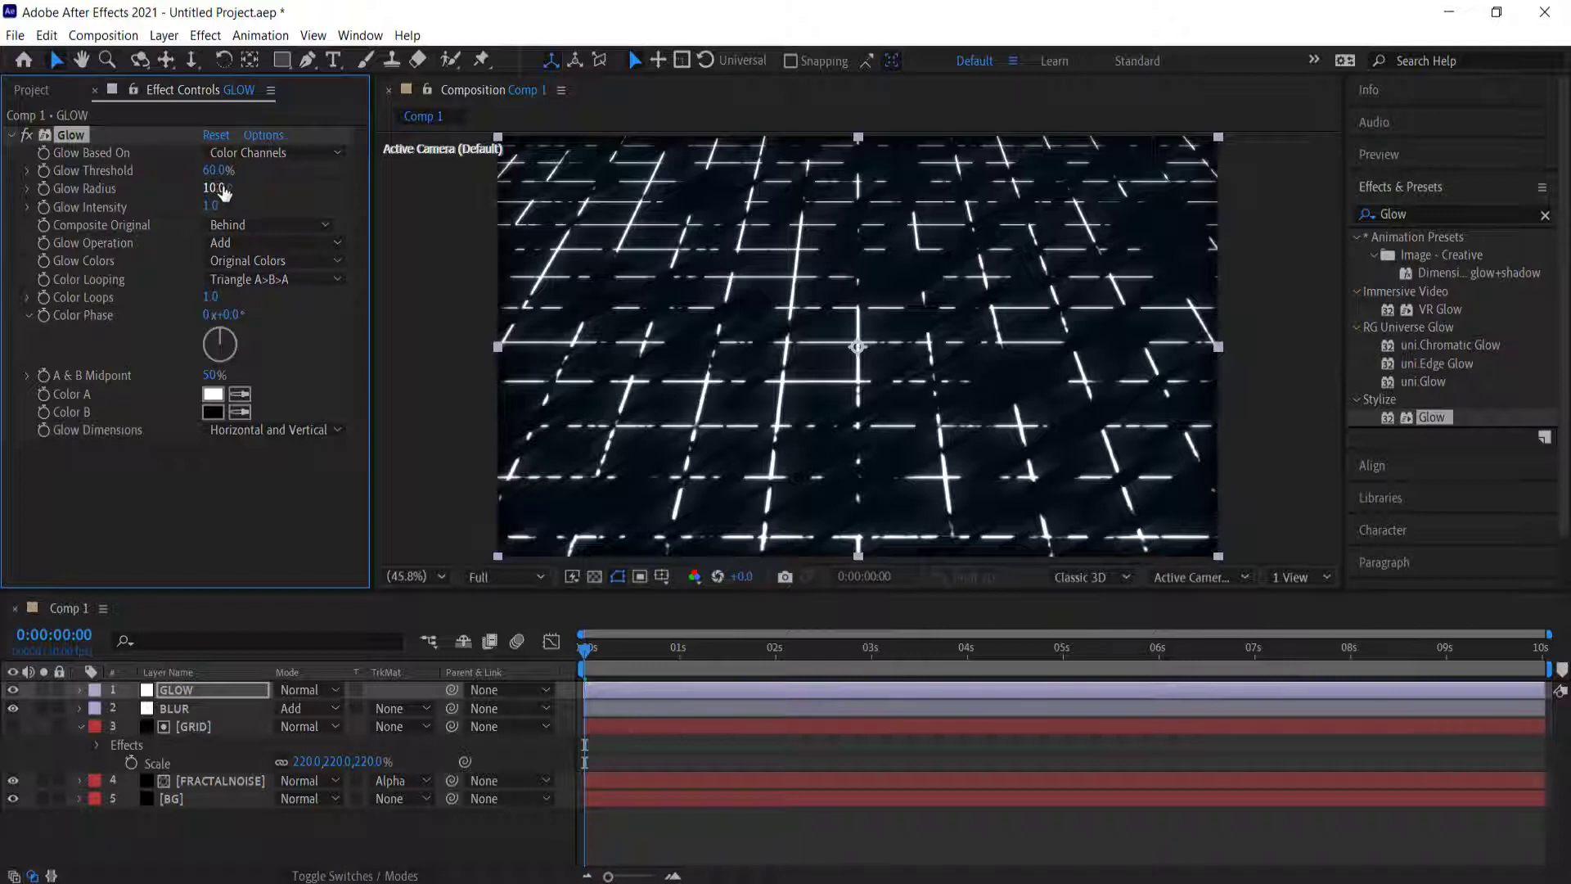
{"action": "double_click", "coordinate": [1425, 418]}
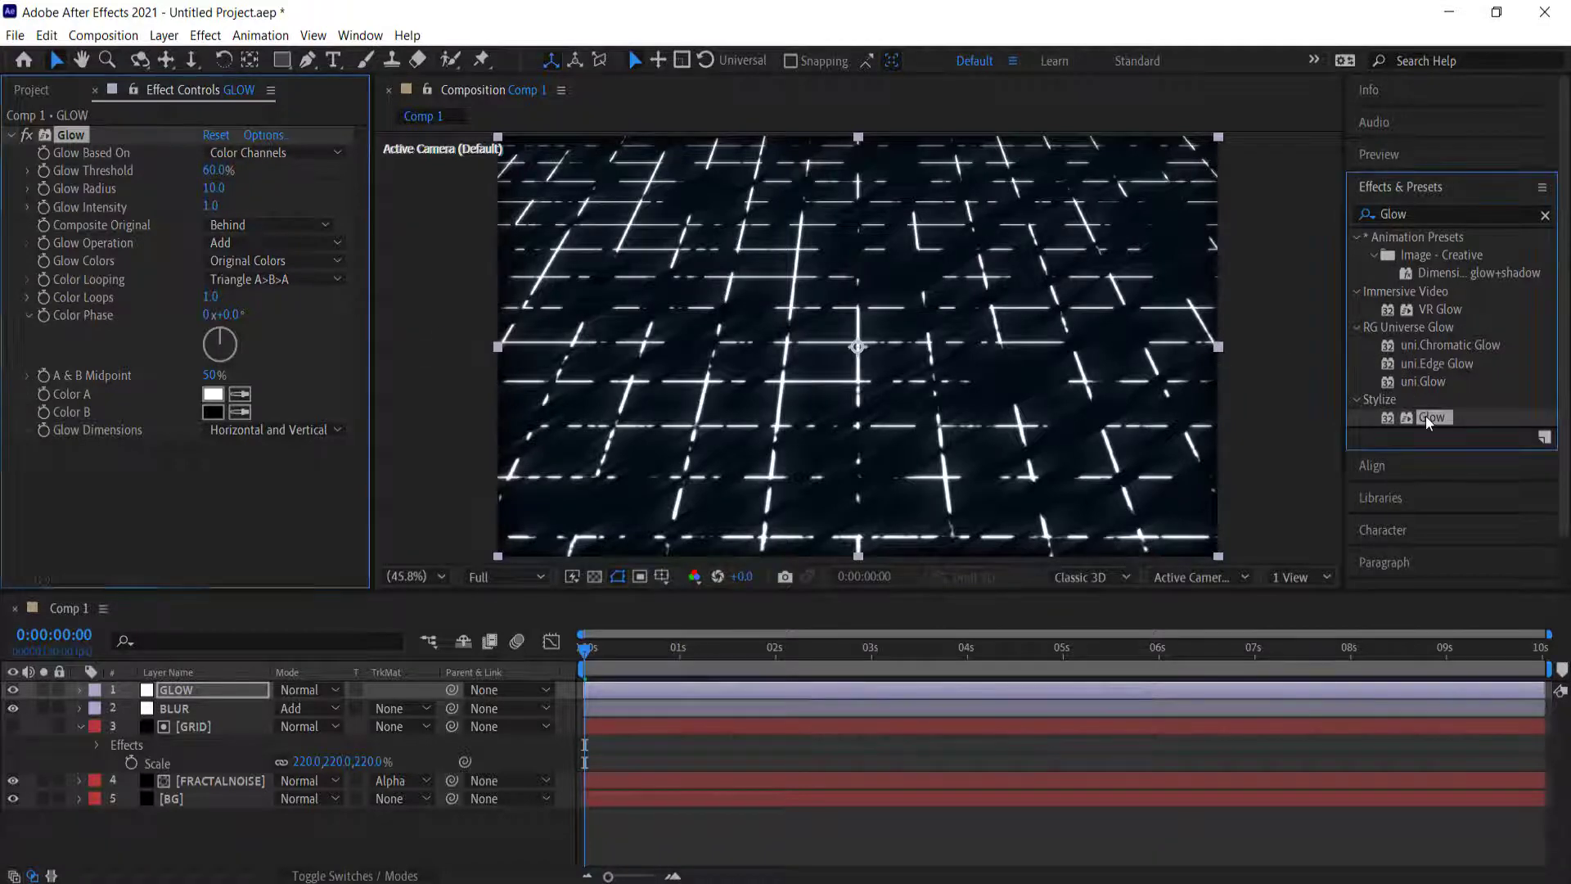
{"action": "left_click", "coordinate": [214, 336]}
{"action": "key", "text": "Return"}
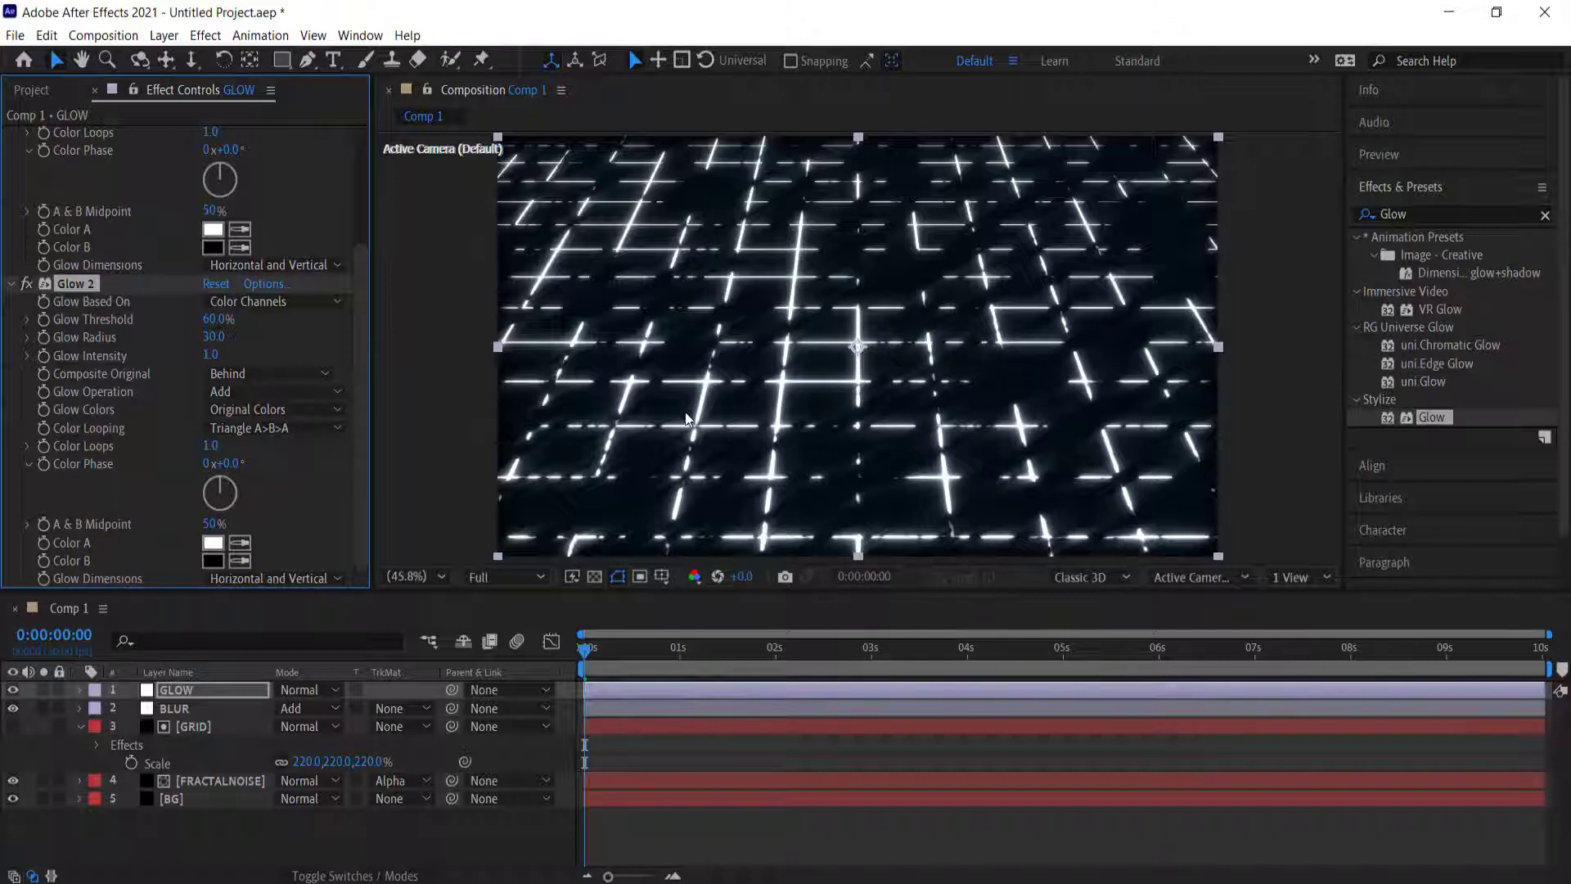
Add an adjustment layer named LUMETRI and apply Lumetri Color to it.
{"action": "right_click", "coordinate": [478, 833]}
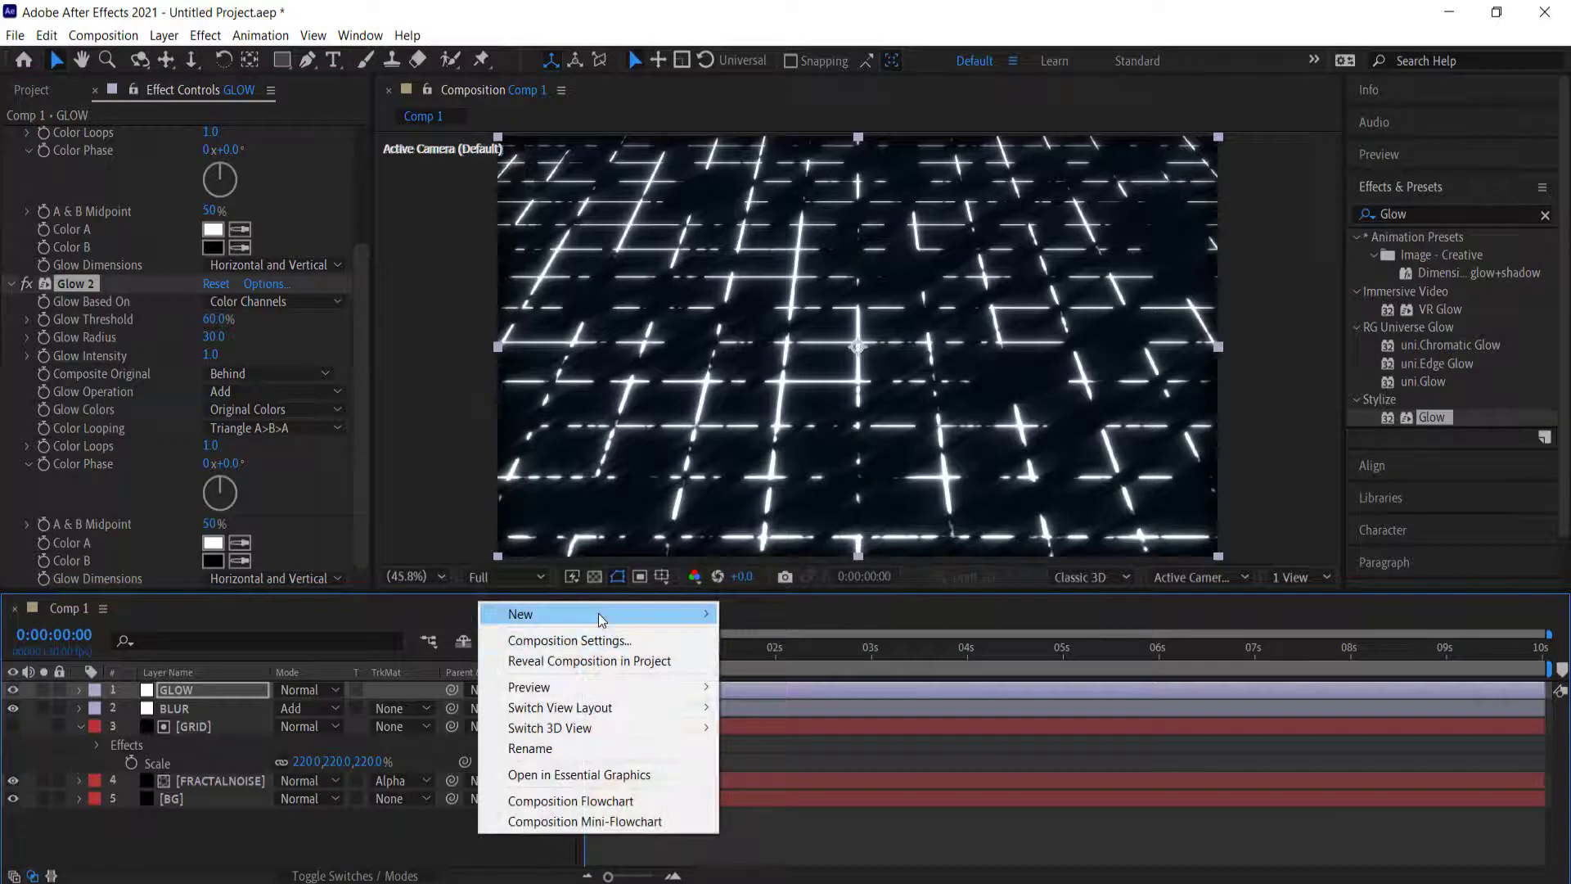
{"action": "mouse_move", "coordinate": [601, 618]}
{"action": "left_click", "coordinate": [792, 762]}
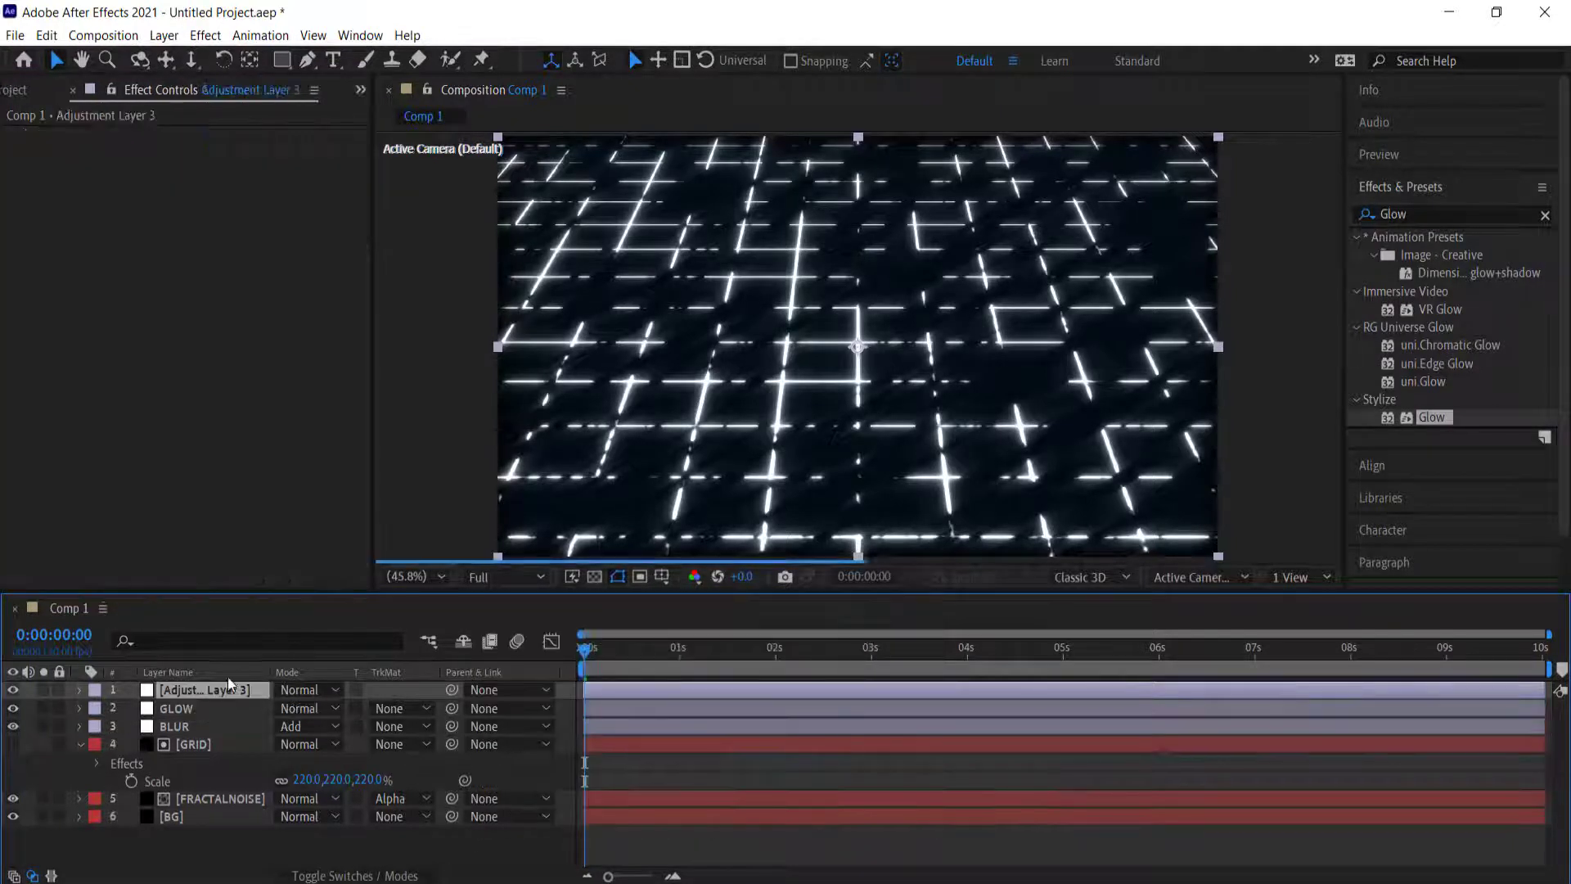
{"action": "key", "text": "Return"}
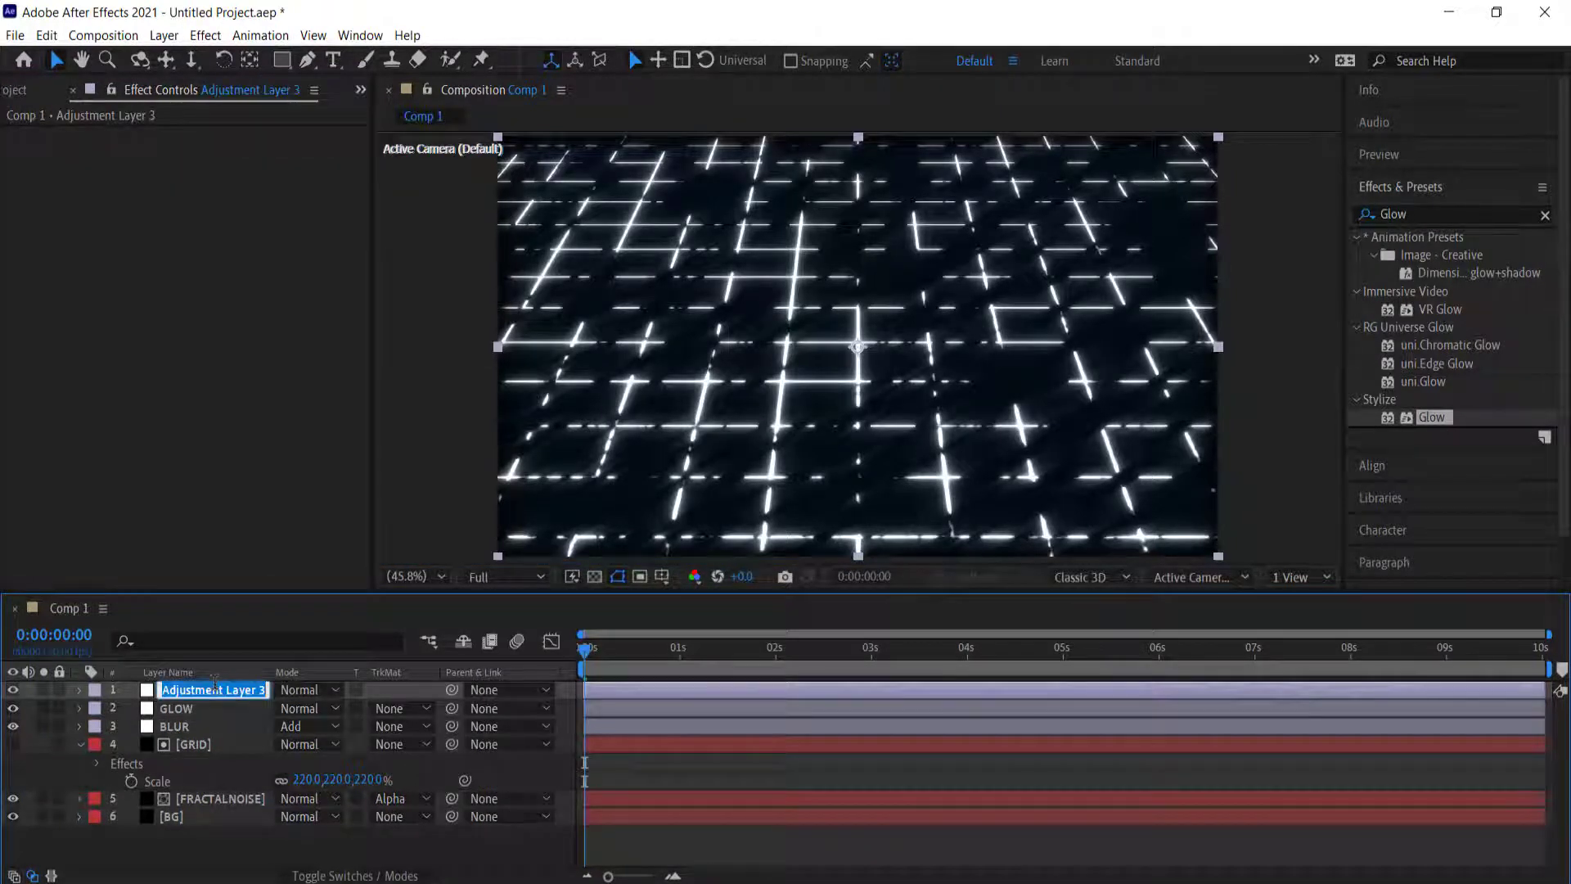
{"action": "type", "text": "LUMETRI"}
{"action": "key", "text": "Return"}
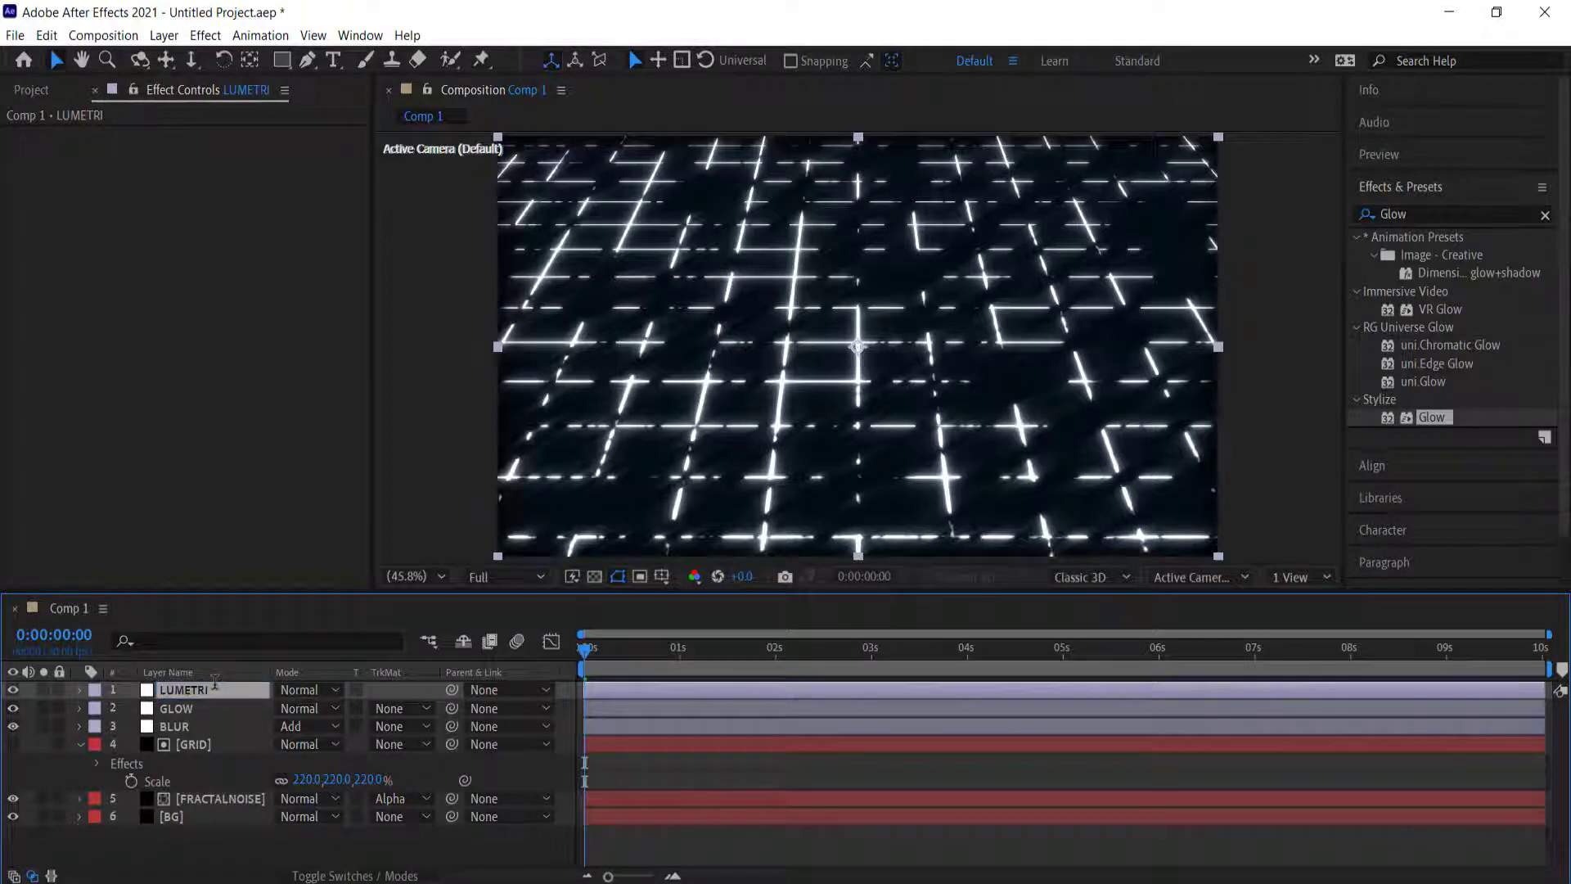
{"action": "left_click", "coordinate": [1434, 213]}
{"action": "type", "text": "lumetri"}
{"action": "double_click", "coordinate": [1436, 257]}
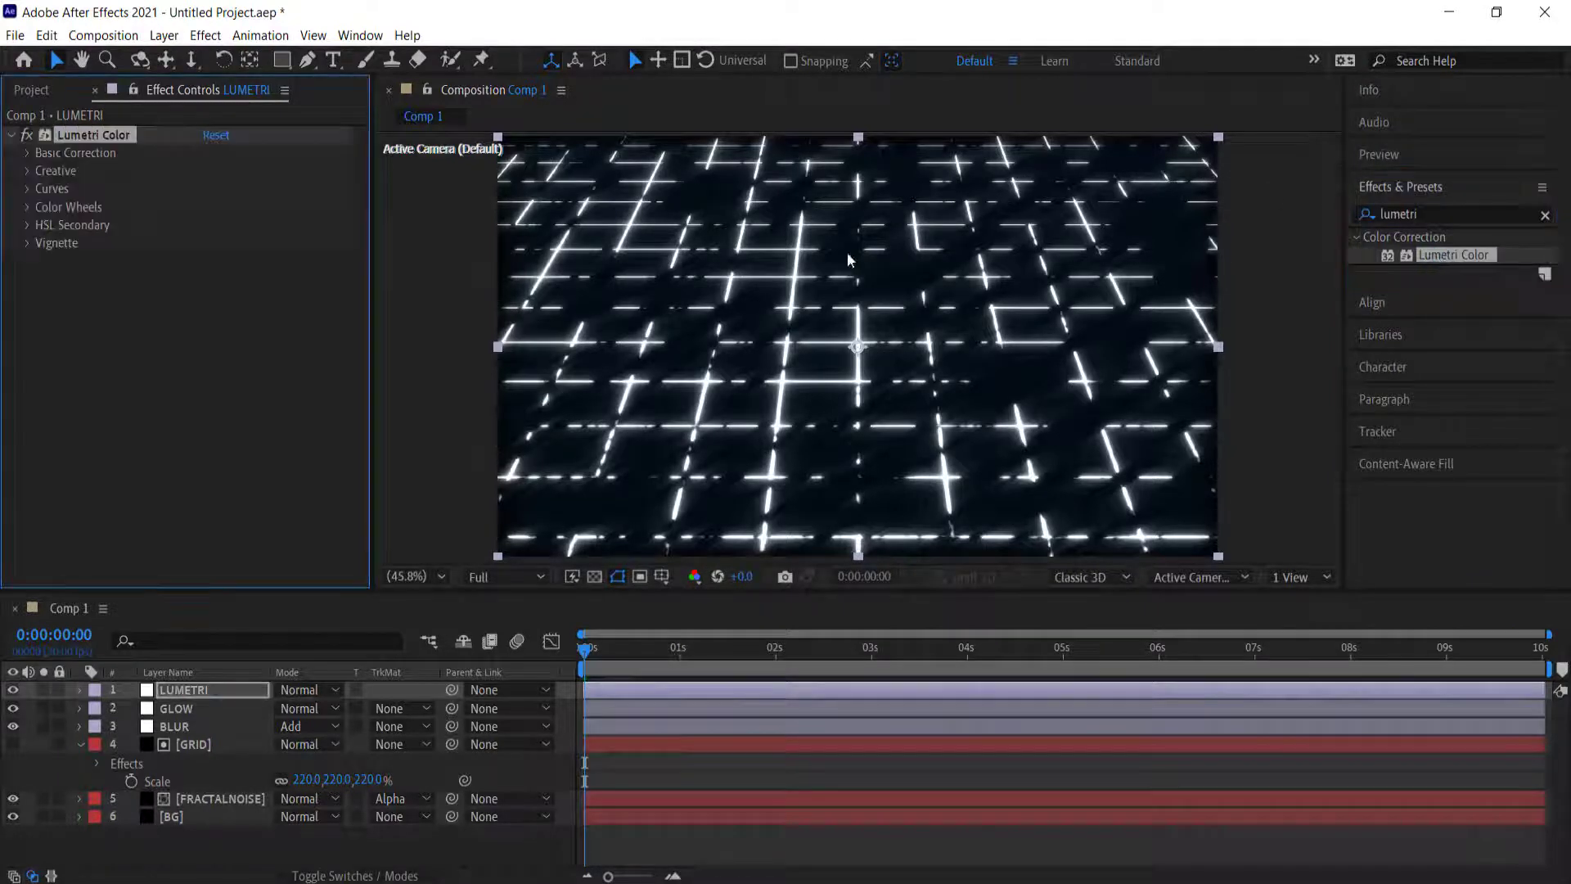
Bend the Lumetri RGB curve into an S-shape with a lowered shadows point and raised highlights point.
{"action": "left_click", "coordinate": [28, 188]}
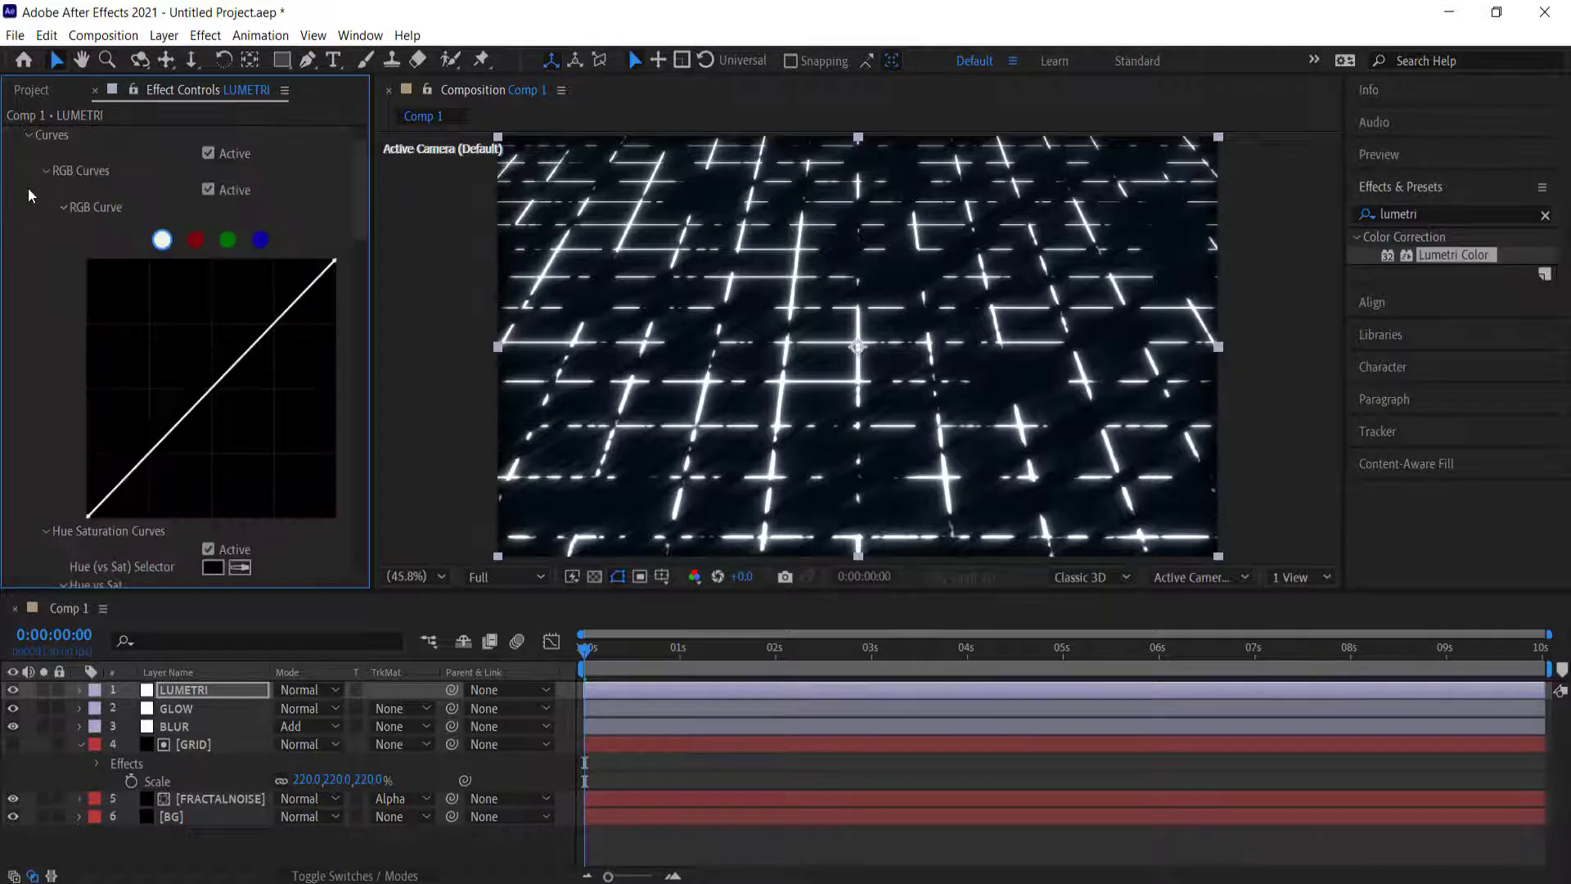
{"action": "left_click", "coordinate": [146, 455]}
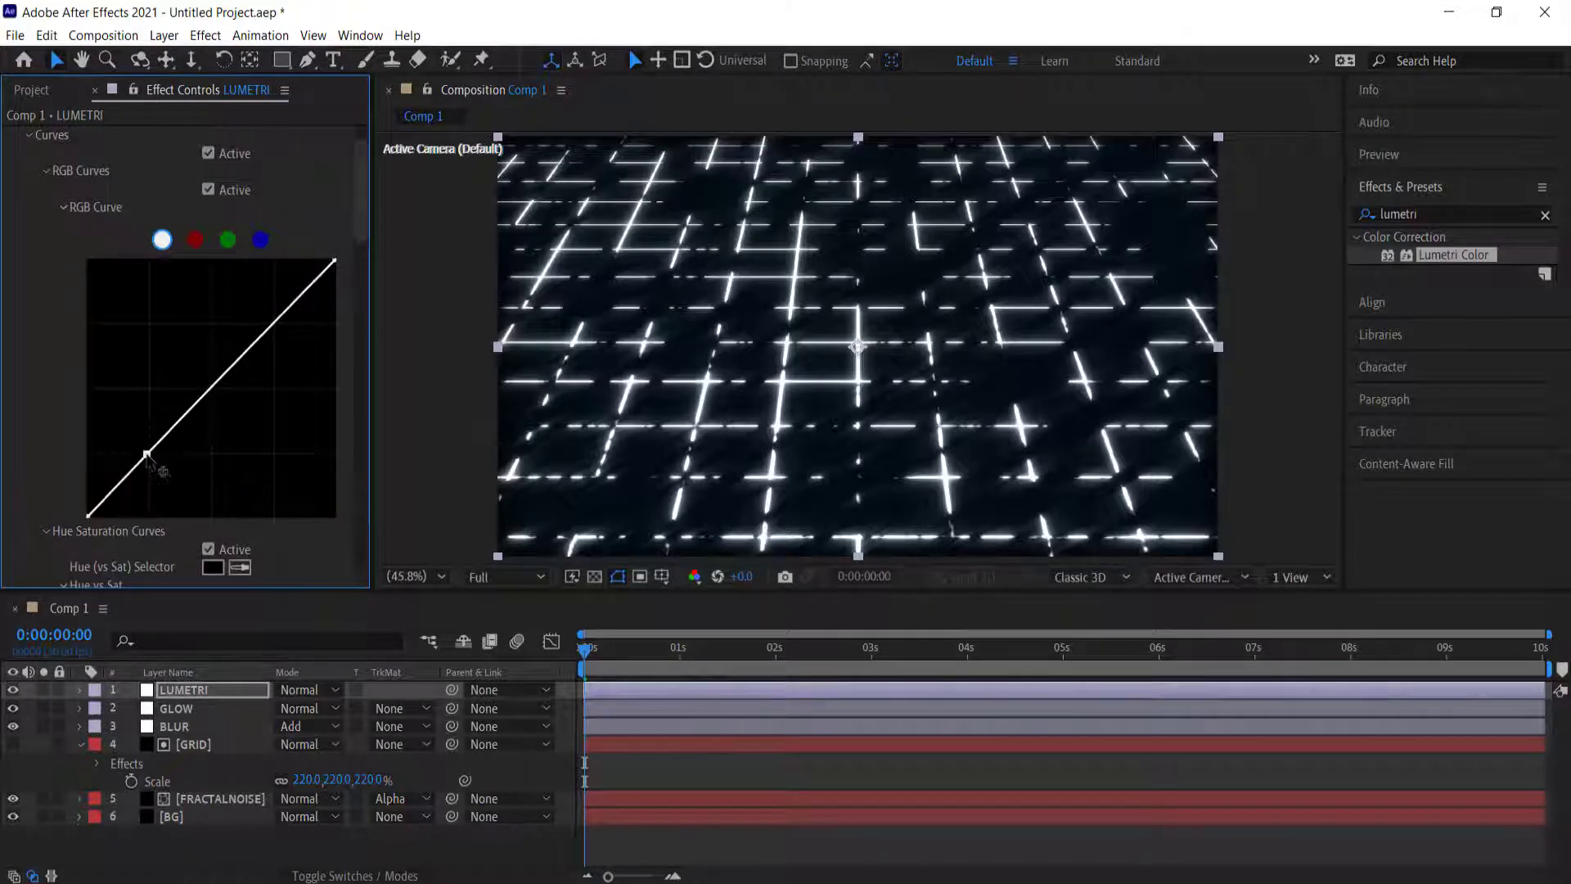
{"action": "left_click", "coordinate": [275, 324]}
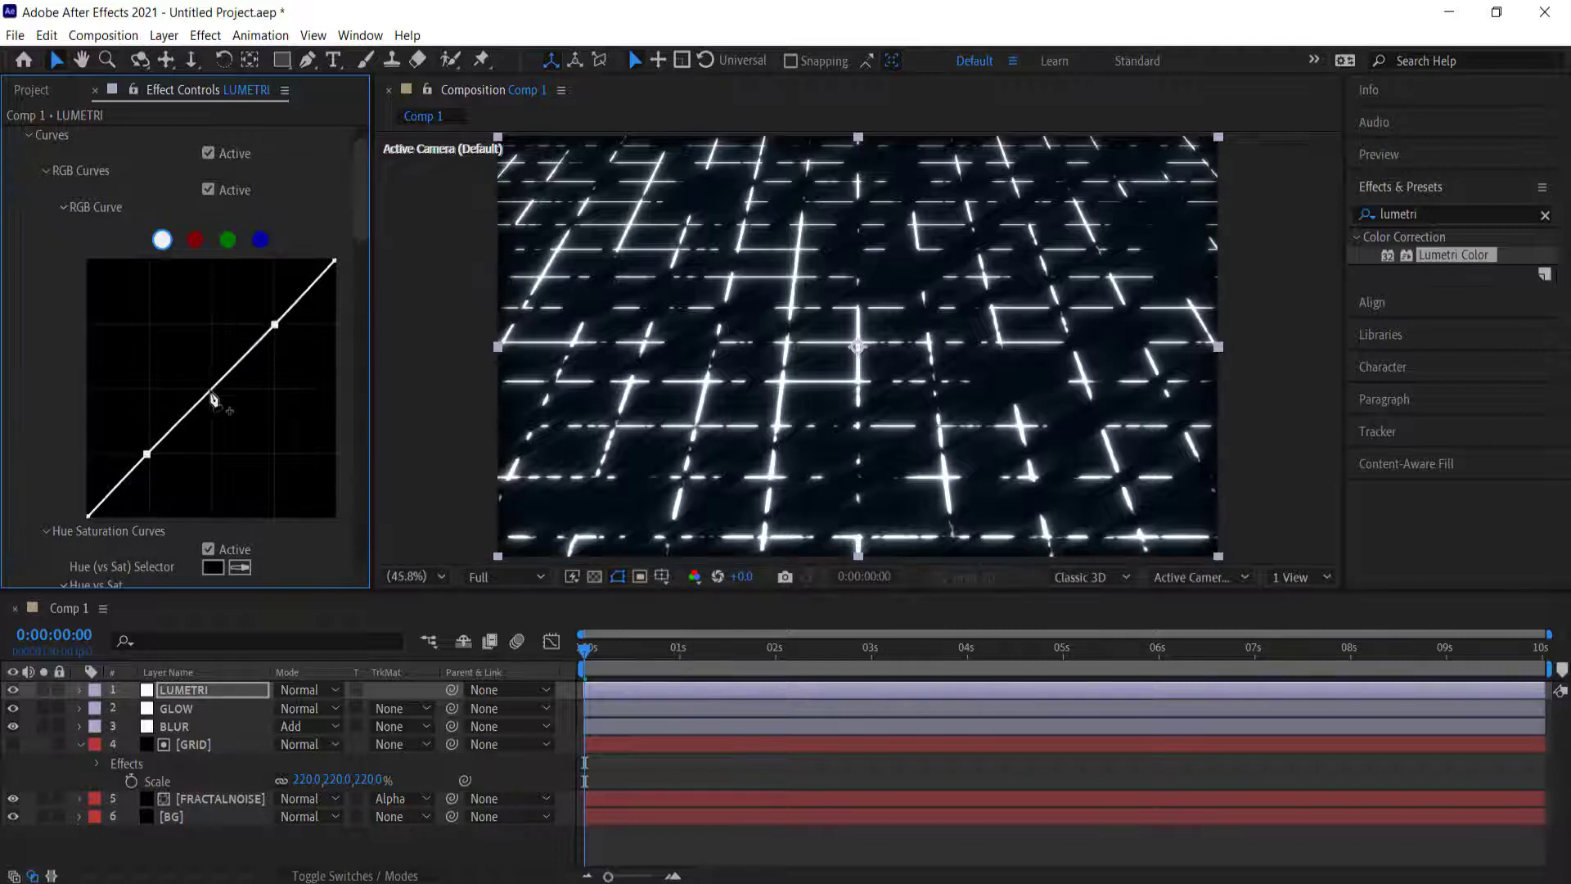
{"action": "left_click_drag", "start_coordinate": [147, 455], "coordinate": [176, 452]}
{"action": "left_click_drag", "start_coordinate": [275, 326], "coordinate": [266, 322]}
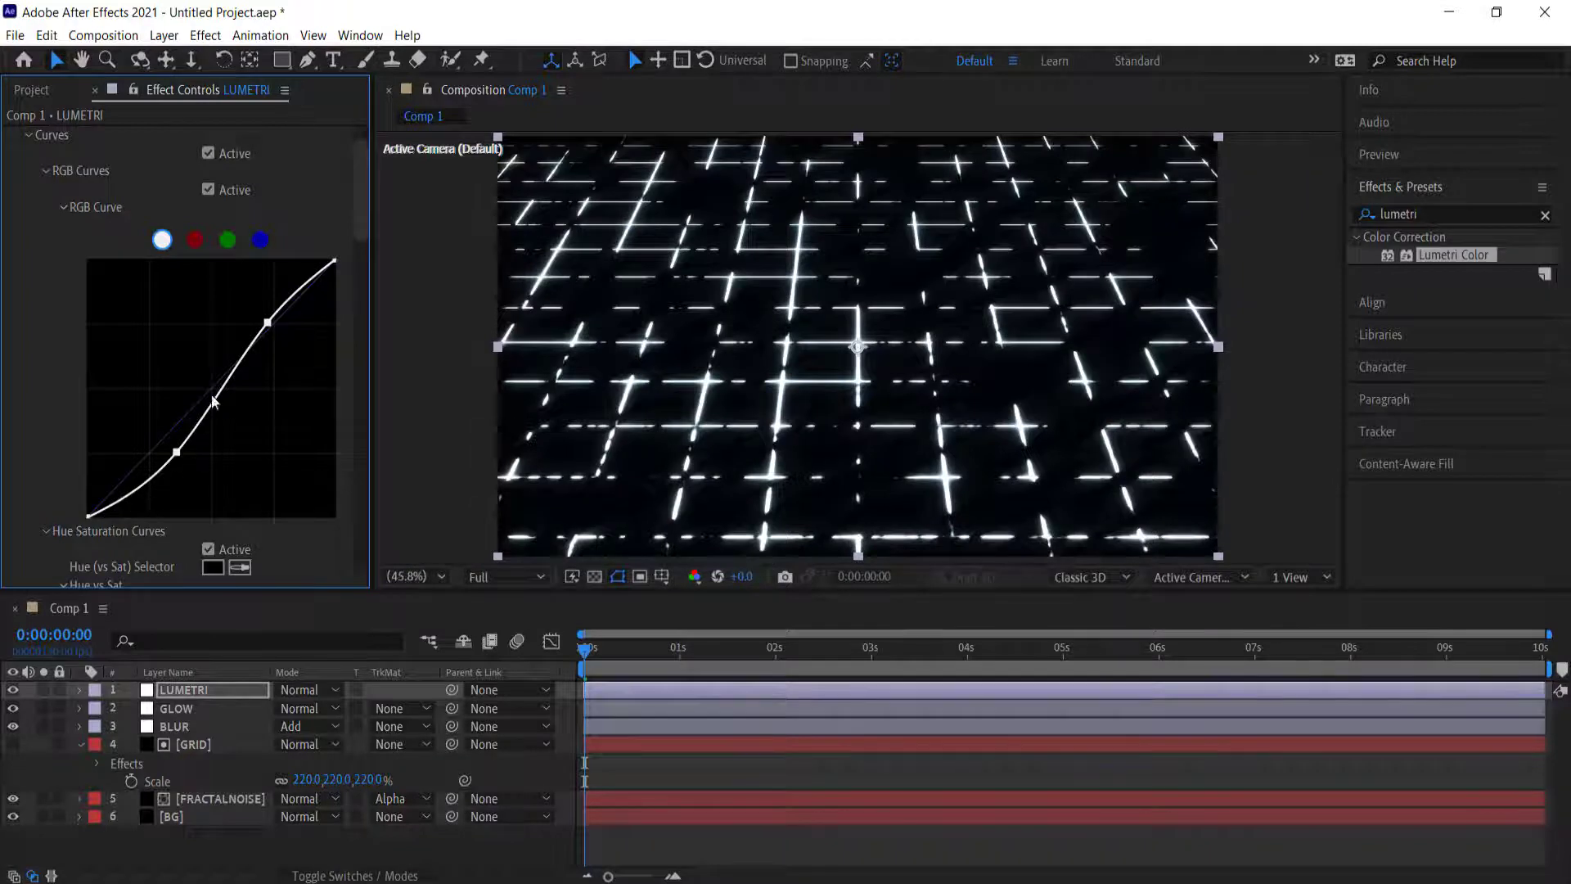
{"action": "left_click_drag", "start_coordinate": [268, 324], "coordinate": [265, 323]}
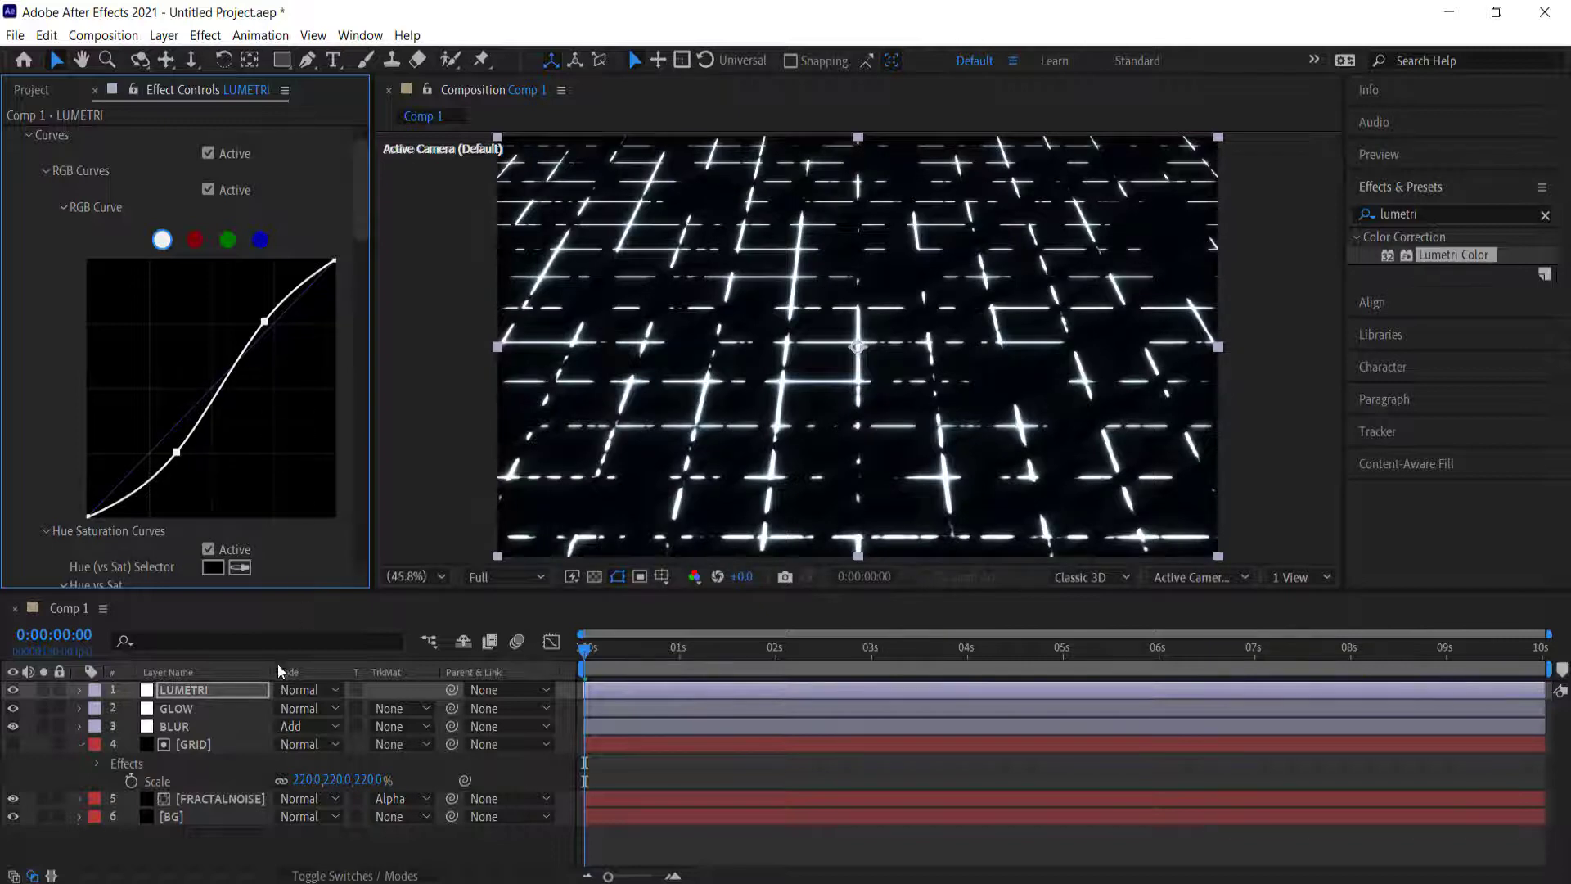
{"action": "left_click", "coordinate": [204, 744]}
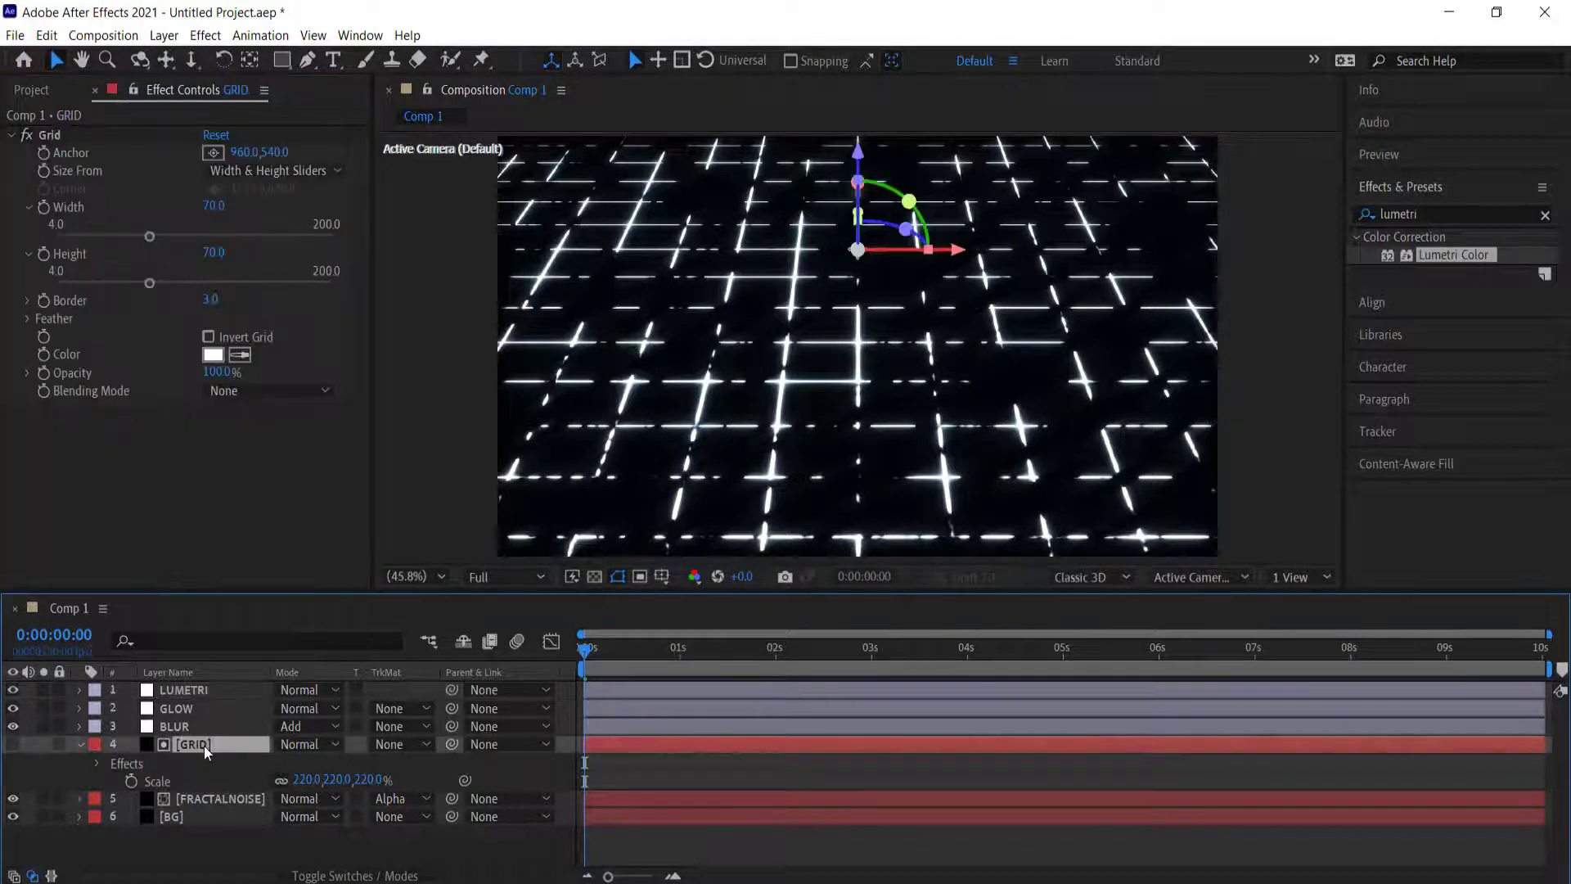
Search effects for 'kal' and apply CC Kaleida to the GRID layer.
{"action": "left_click", "coordinate": [1453, 215]}
{"action": "type", "text": "kal"}
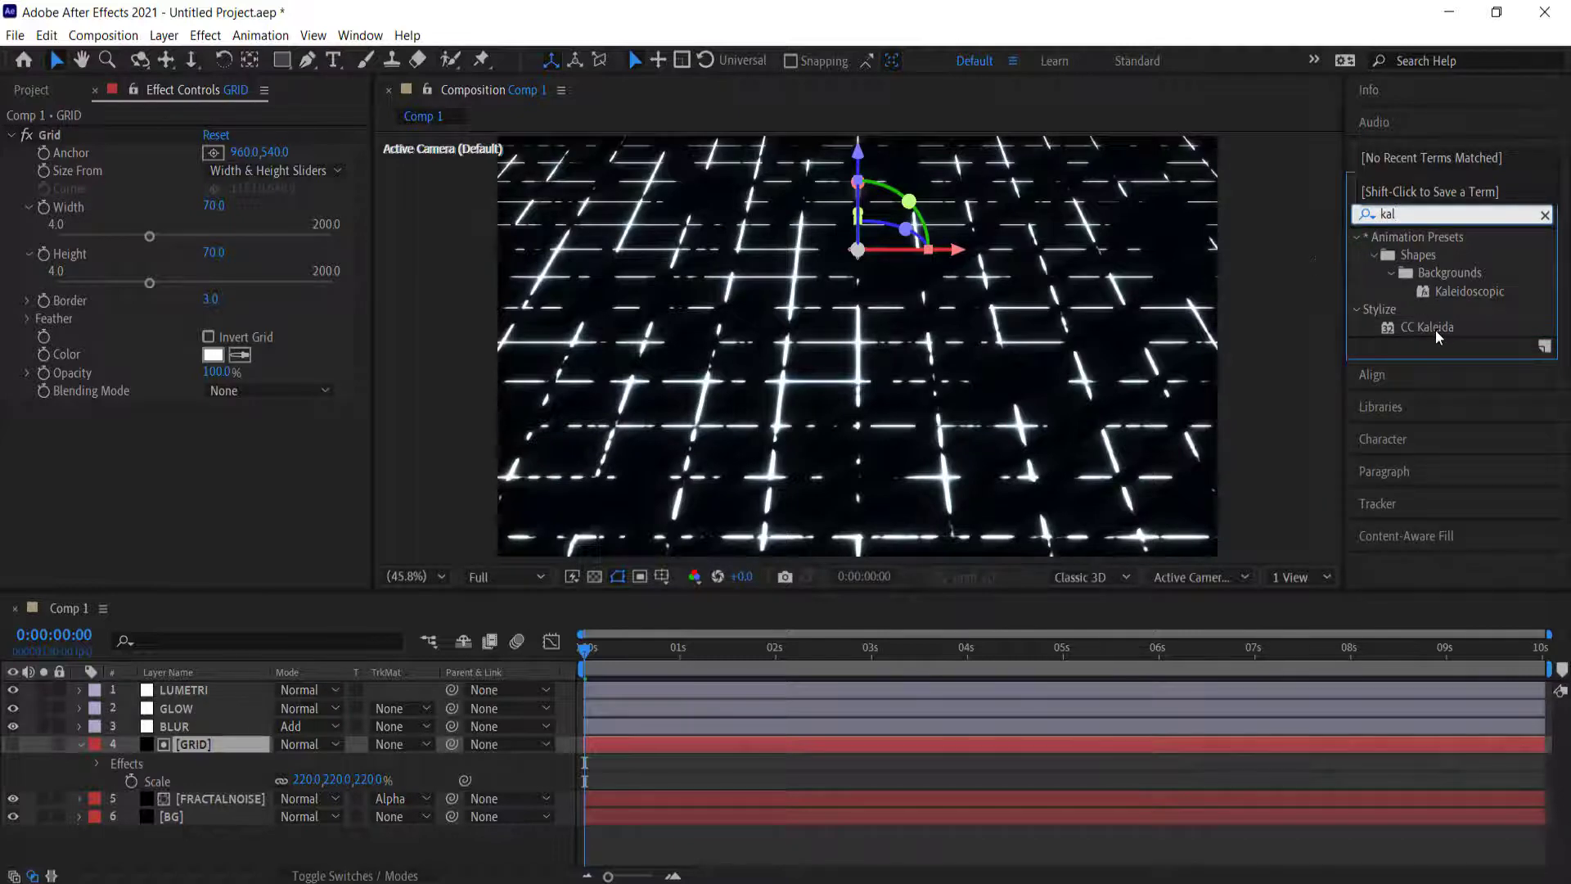
{"action": "double_click", "coordinate": [1438, 327]}
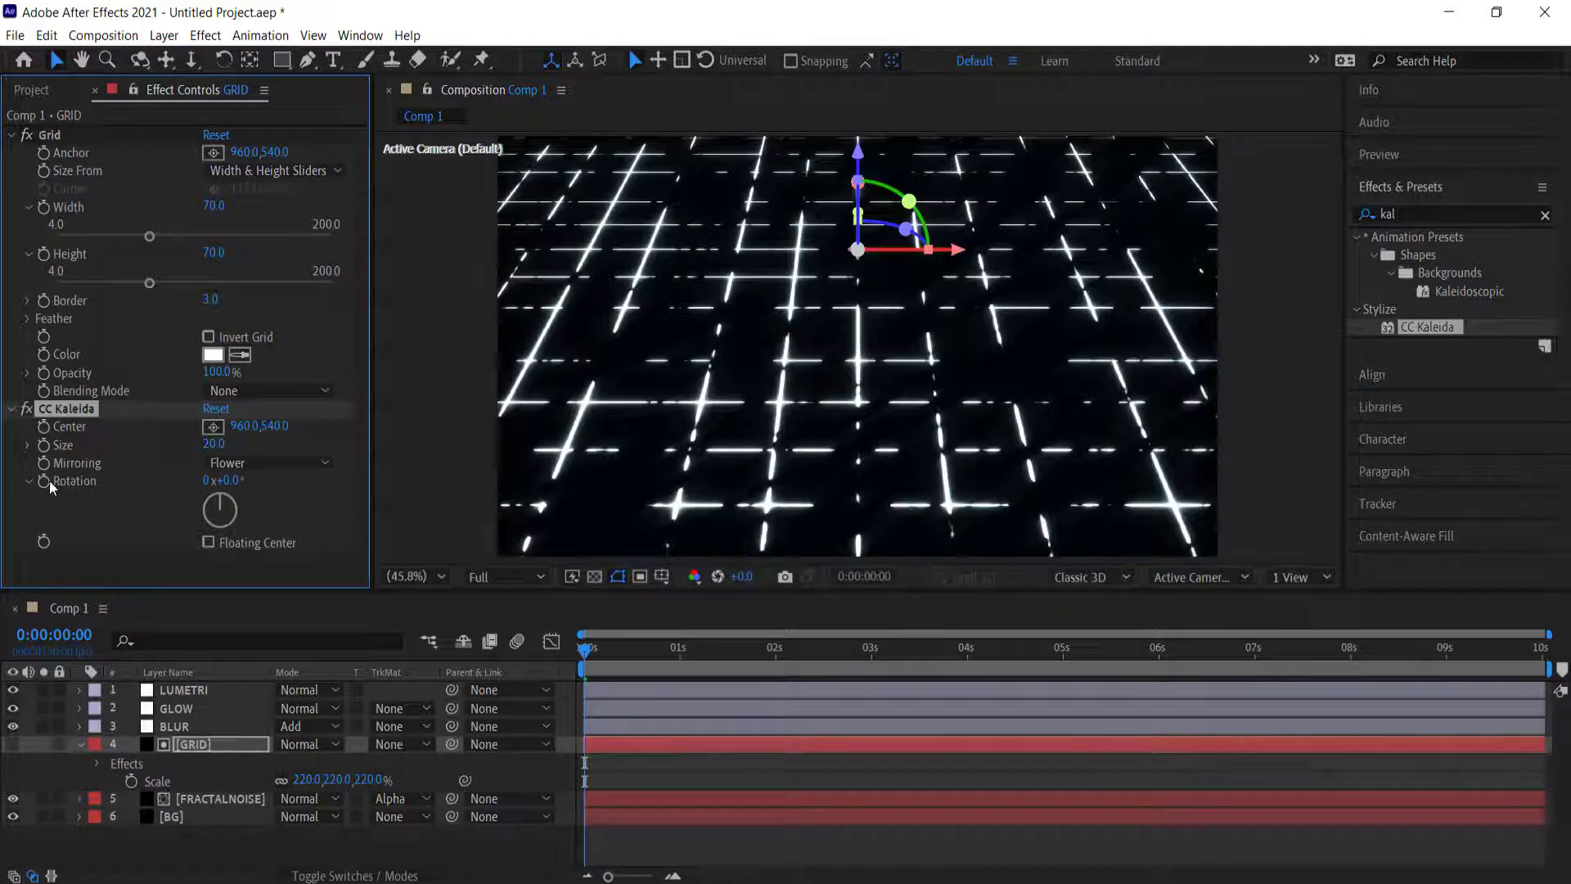
At the 10-second mark, set CC Kaleida Rotation to 30° and preview it from near the start.
{"action": "left_click_drag", "start_coordinate": [584, 649], "coordinate": [1564, 654]}
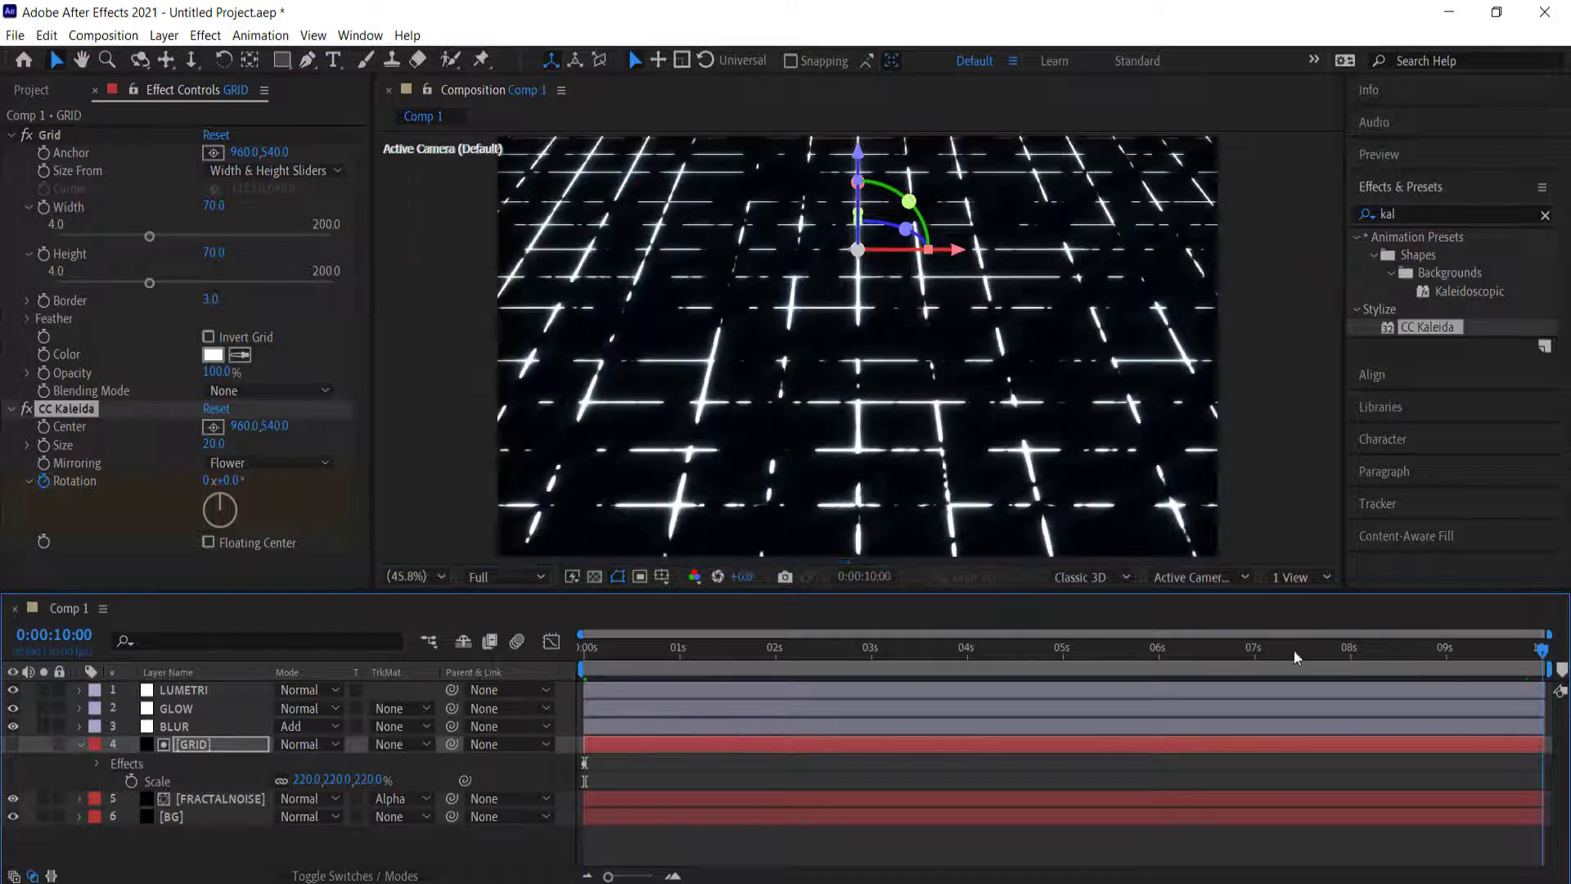
{"action": "left_click", "coordinate": [226, 480]}
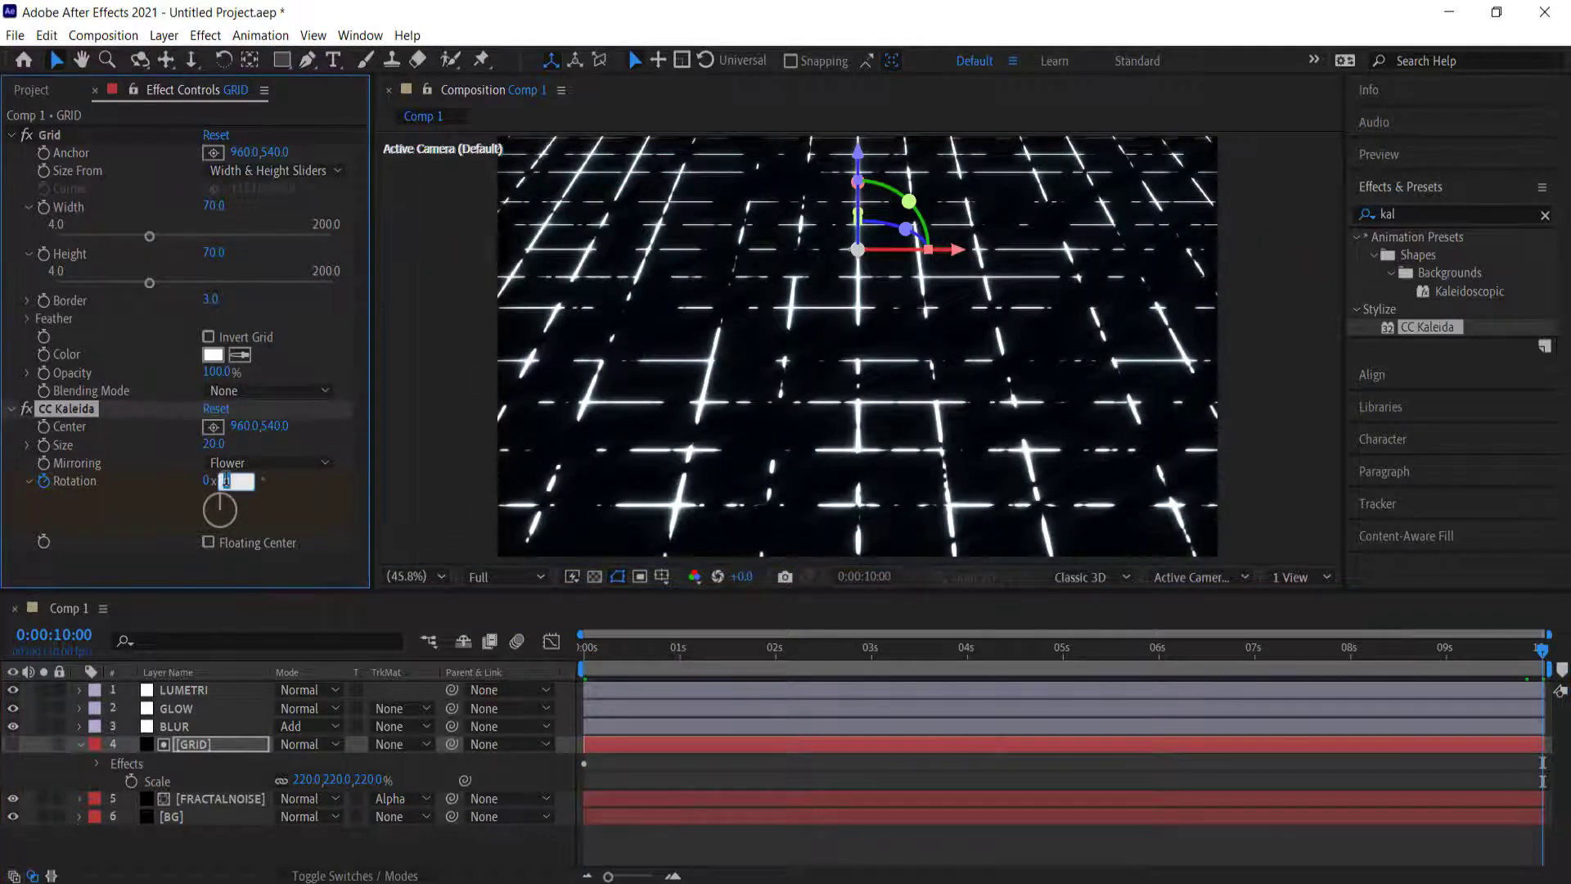
{"action": "type", "text": "30"}
{"action": "key", "text": "Return"}
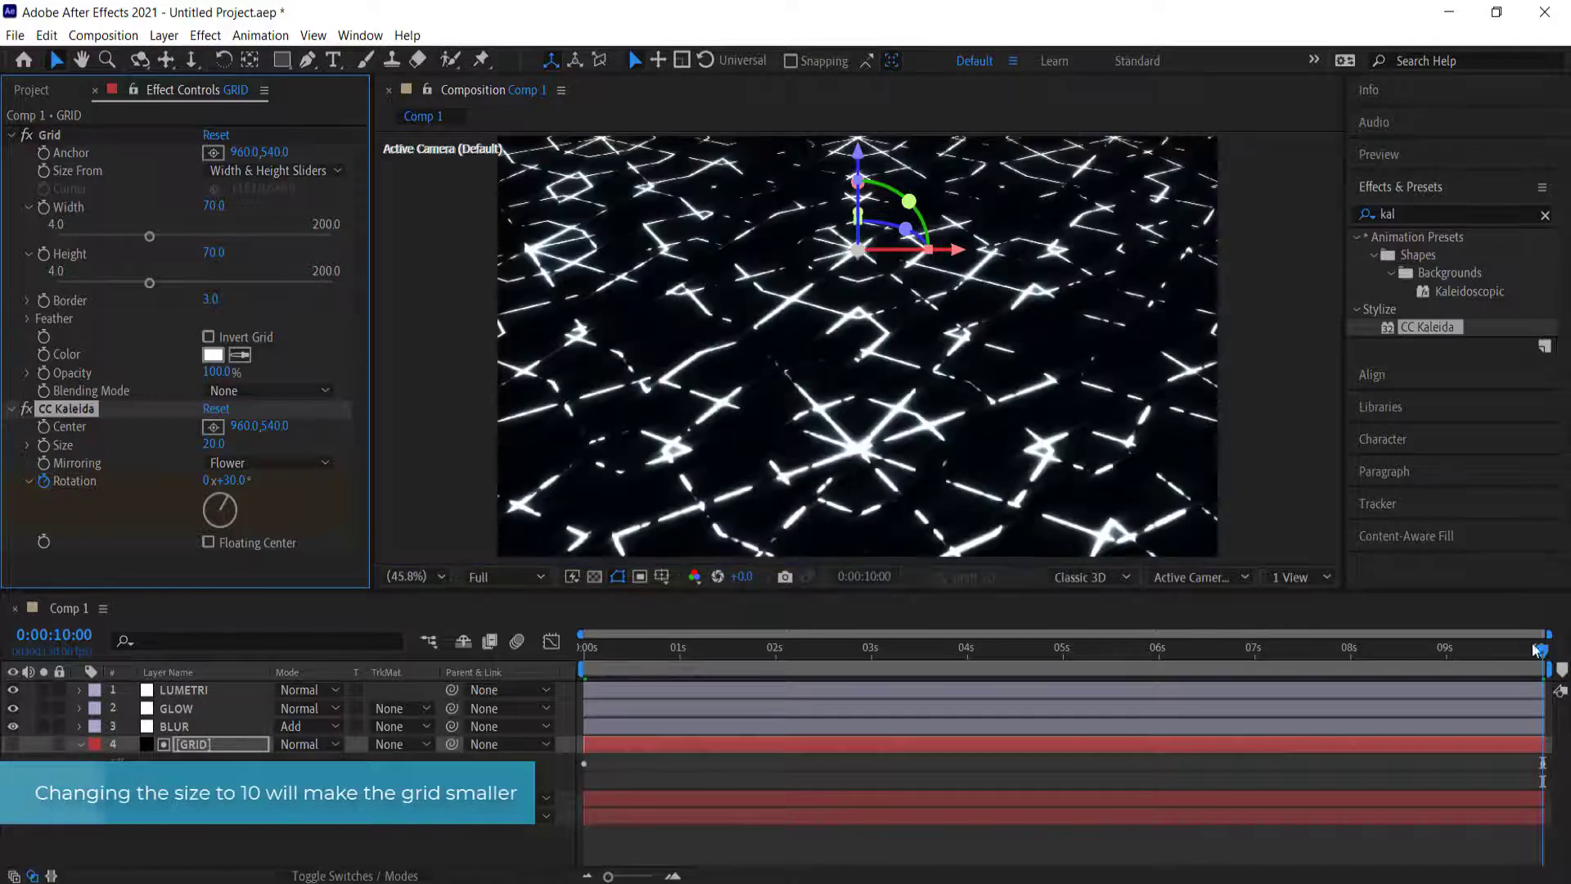
{"action": "left_click_drag", "start_coordinate": [1542, 649], "coordinate": [871, 644]}
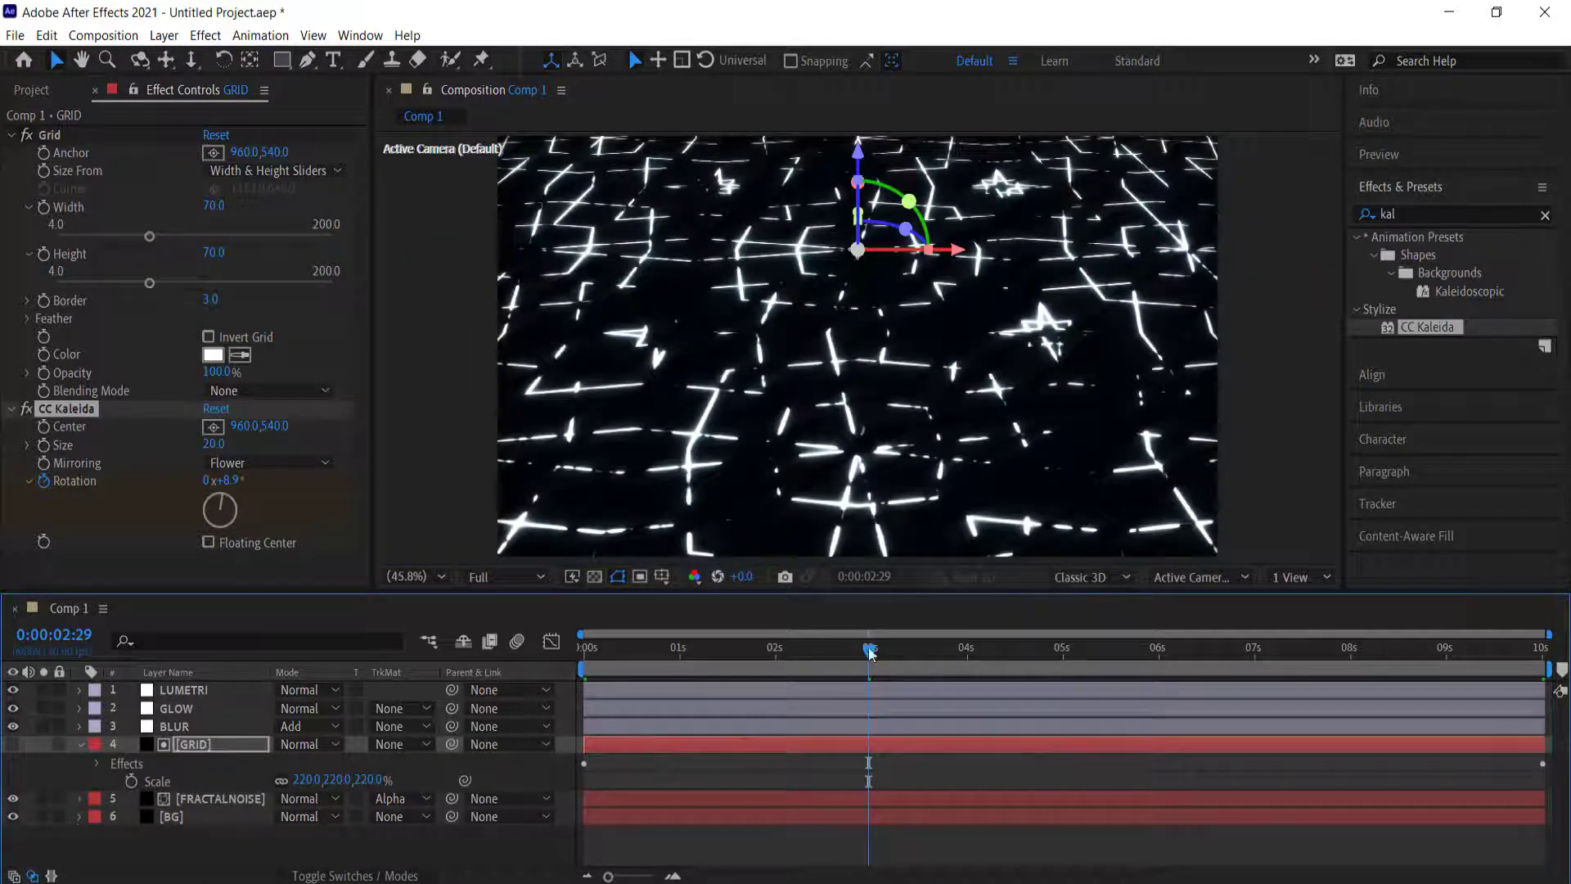
{"action": "left_click_drag", "start_coordinate": [745, 648], "coordinate": [648, 652]}
{"action": "left_click", "coordinate": [647, 652]}
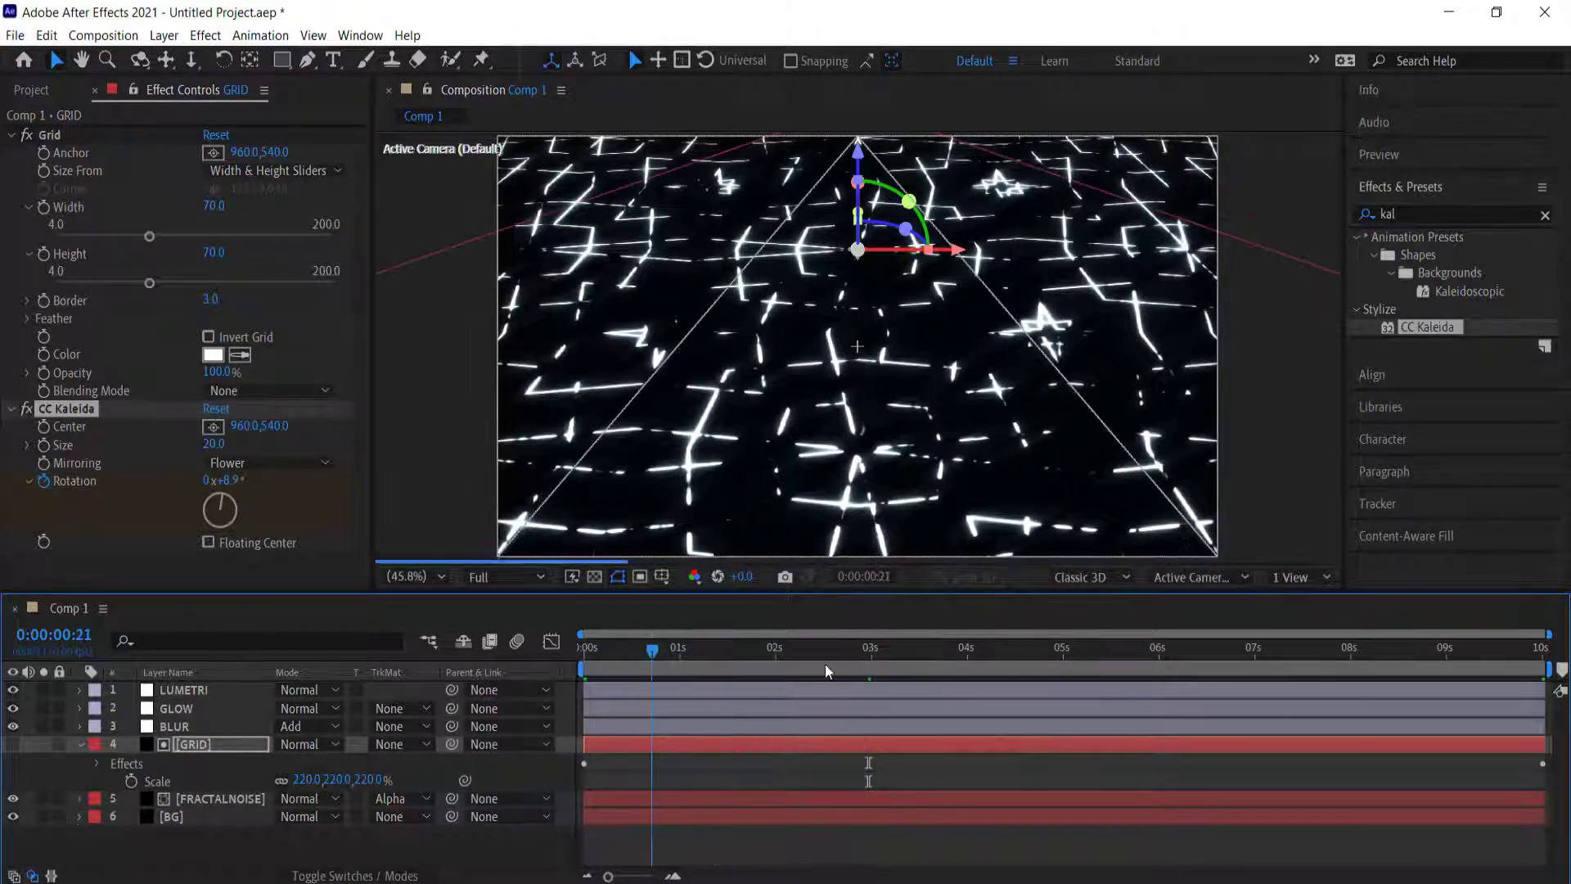
{"action": "key", "text": "space"}
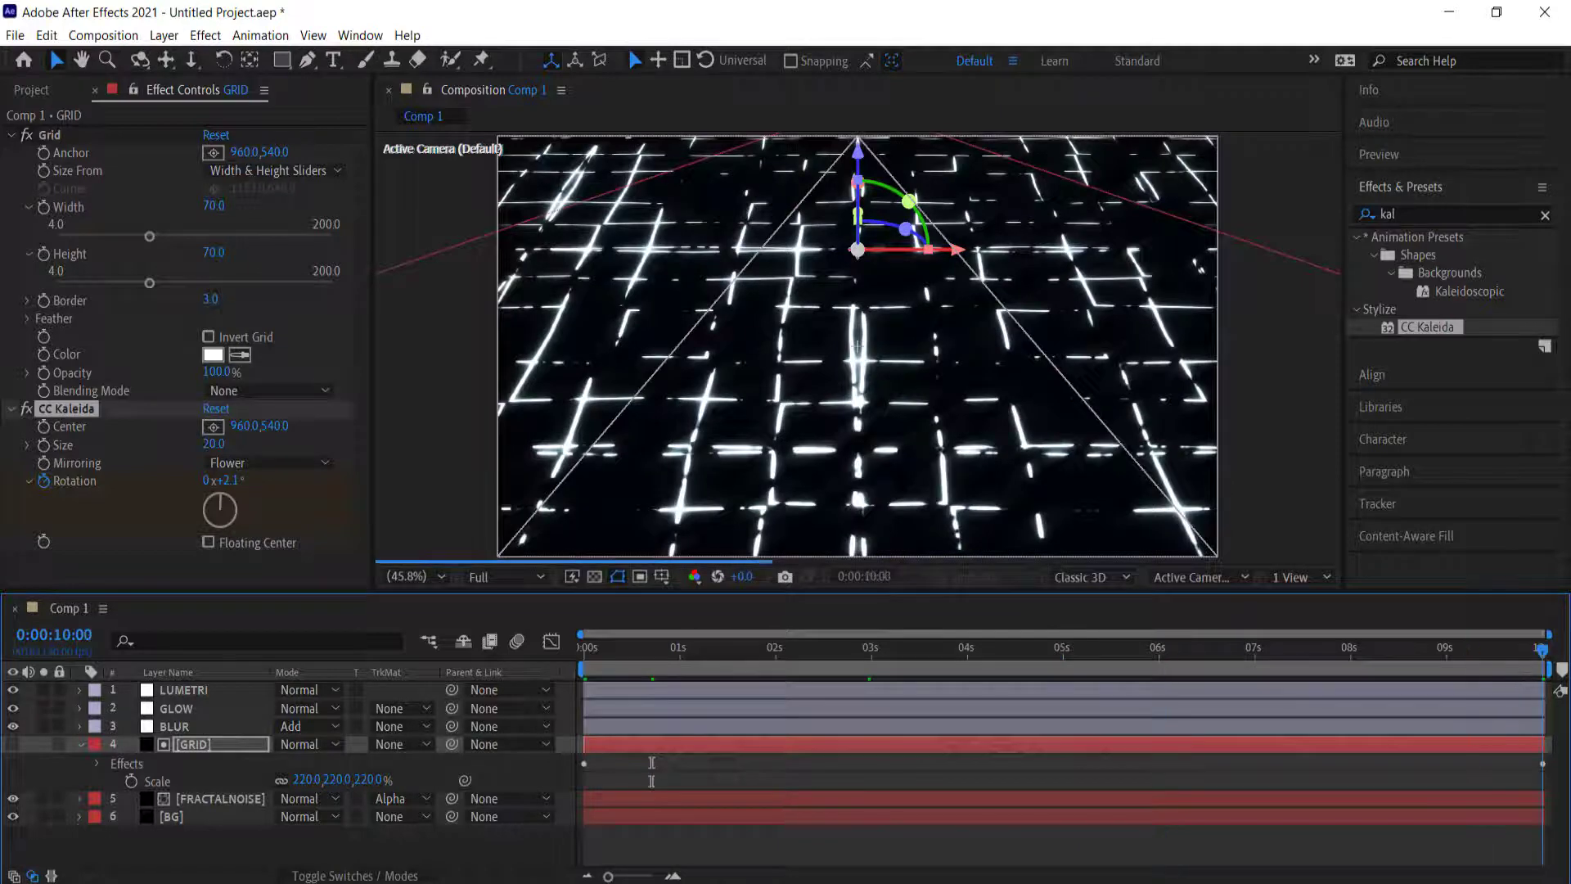
Change the 10-second CC Kaleida Rotation value to 20°.
{"action": "left_click", "coordinate": [233, 482]}
{"action": "type", "text": "20"}
{"action": "key", "text": "Return"}
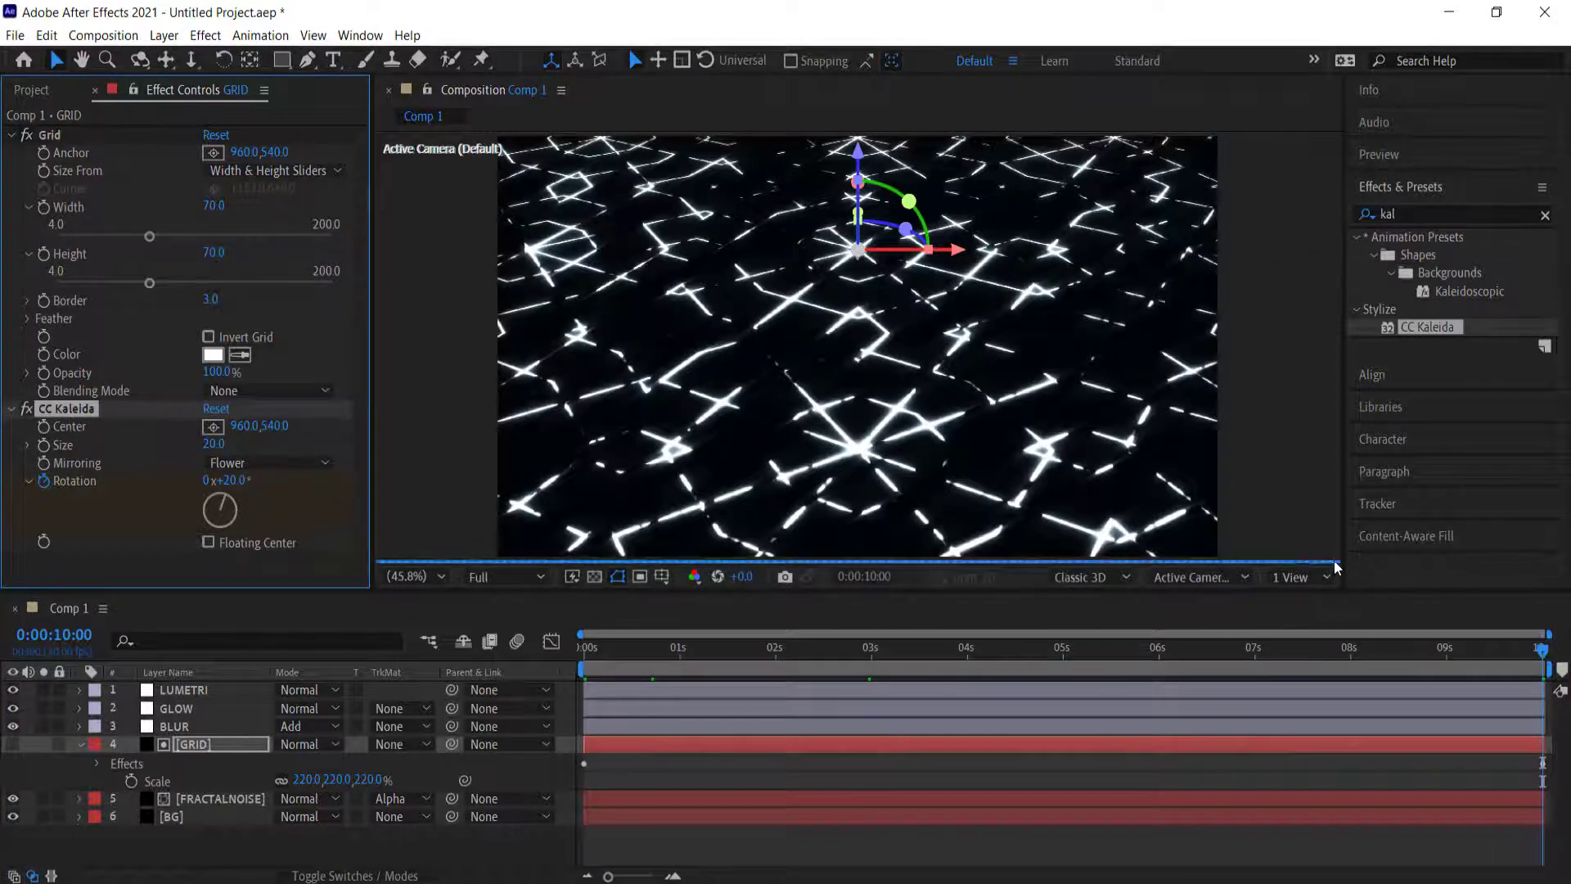
{"action": "left_click_drag", "start_coordinate": [1378, 652], "coordinate": [695, 664]}
{"action": "key", "text": "ctrl+z"}
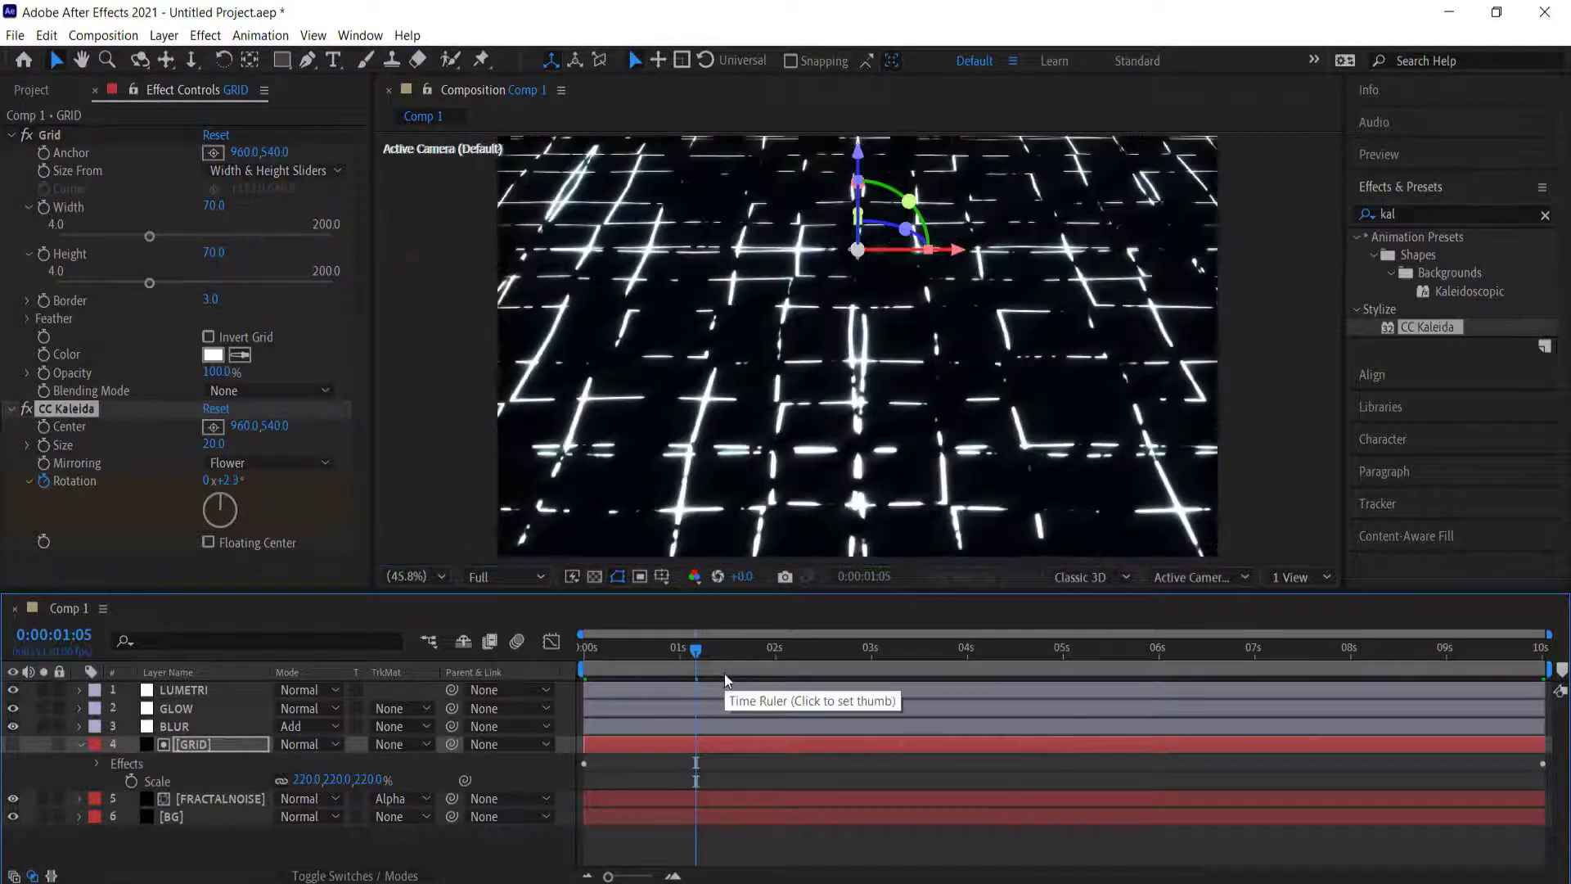
Preview the rotation at Quarter resolution, then return the playhead to the start.
{"action": "left_click", "coordinate": [511, 579]}
{"action": "left_click", "coordinate": [504, 697]}
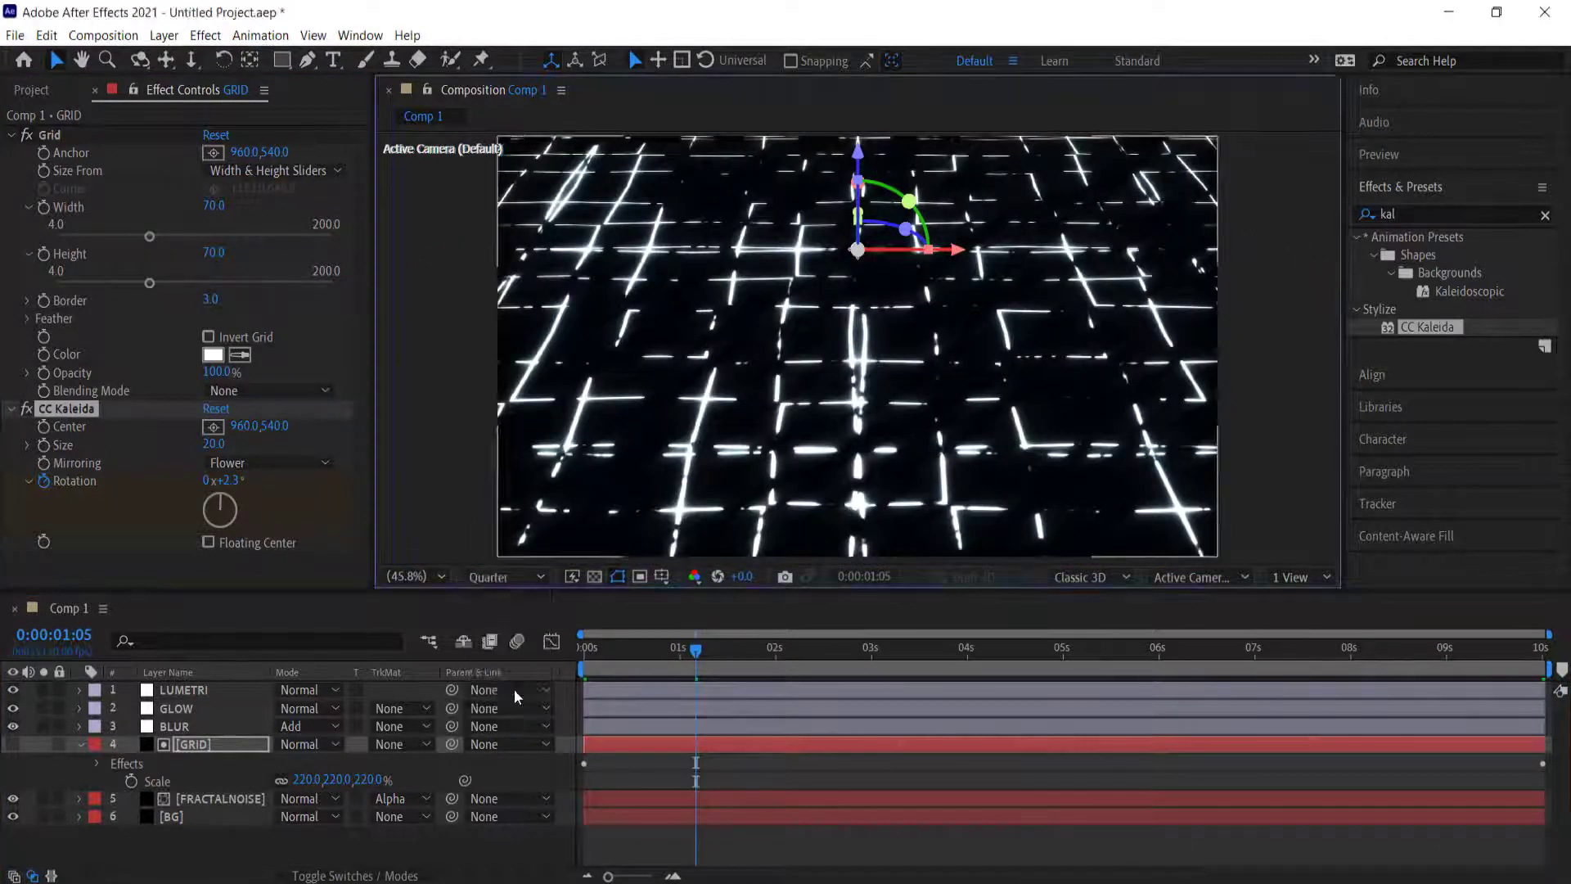
{"action": "key", "text": "space"}
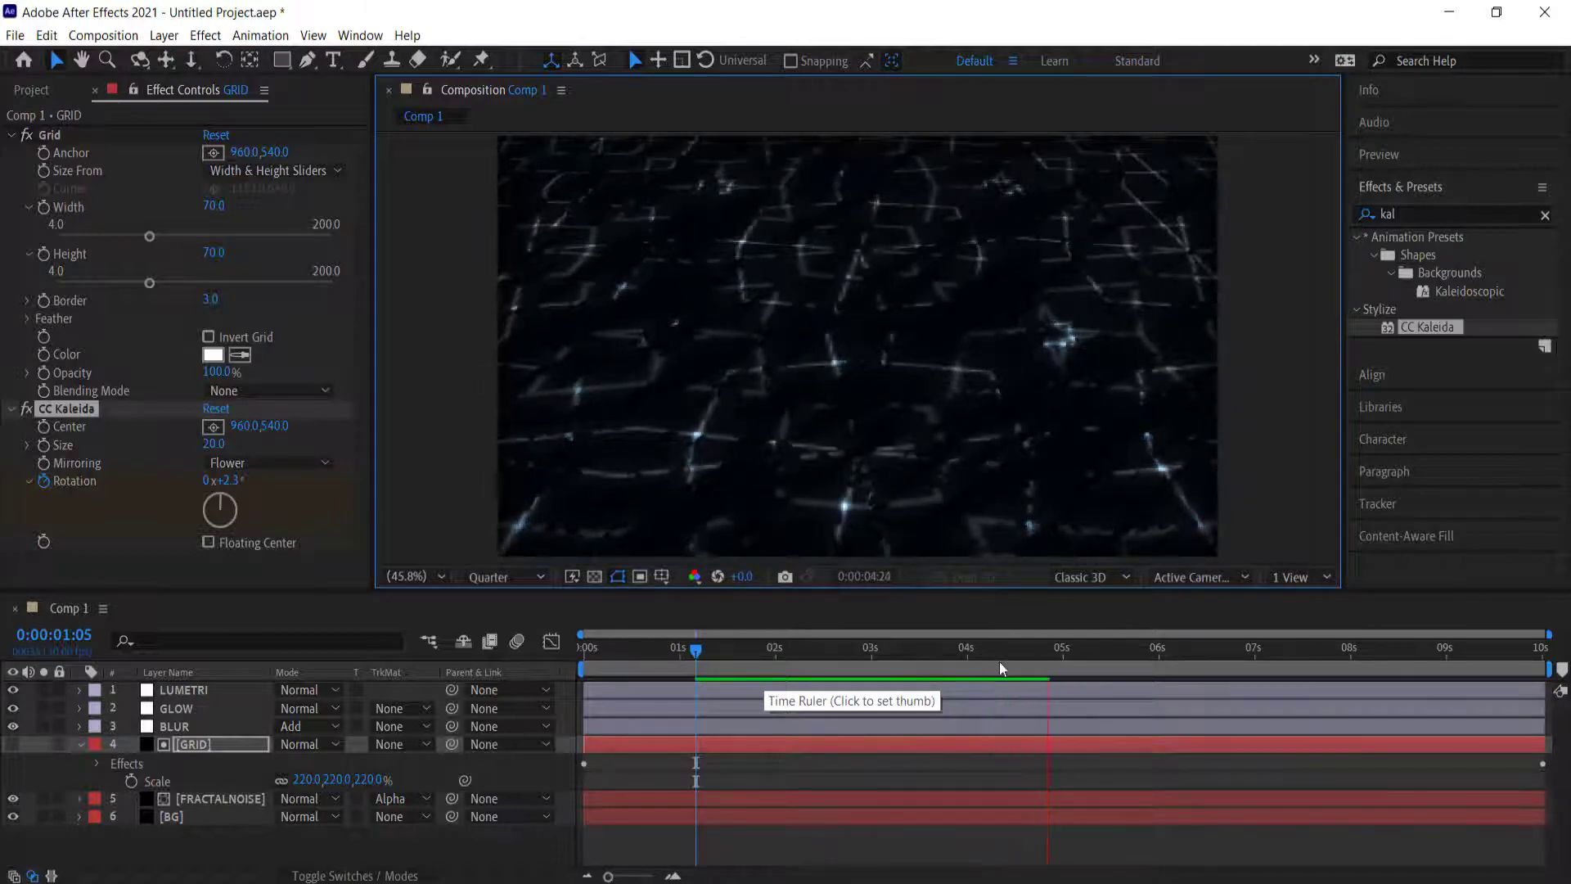
{"action": "key", "text": "space"}
{"action": "left_click_drag", "start_coordinate": [789, 664], "coordinate": [550, 671]}
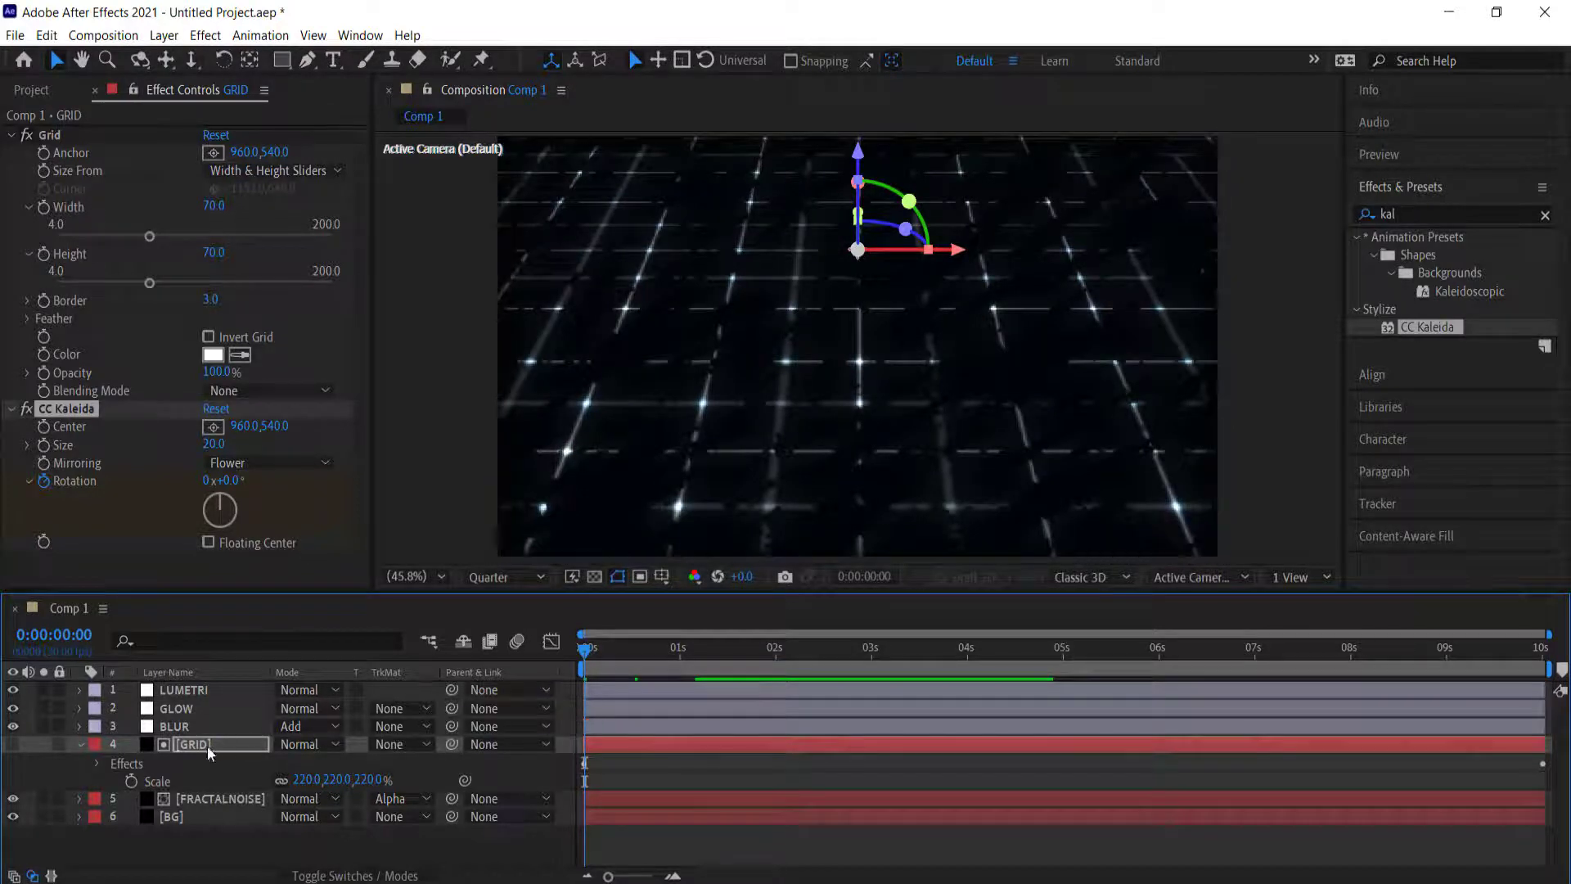
Restore Full preview resolution and apply the Tint effect to the BLUR layer.
{"action": "left_click", "coordinate": [1433, 214]}
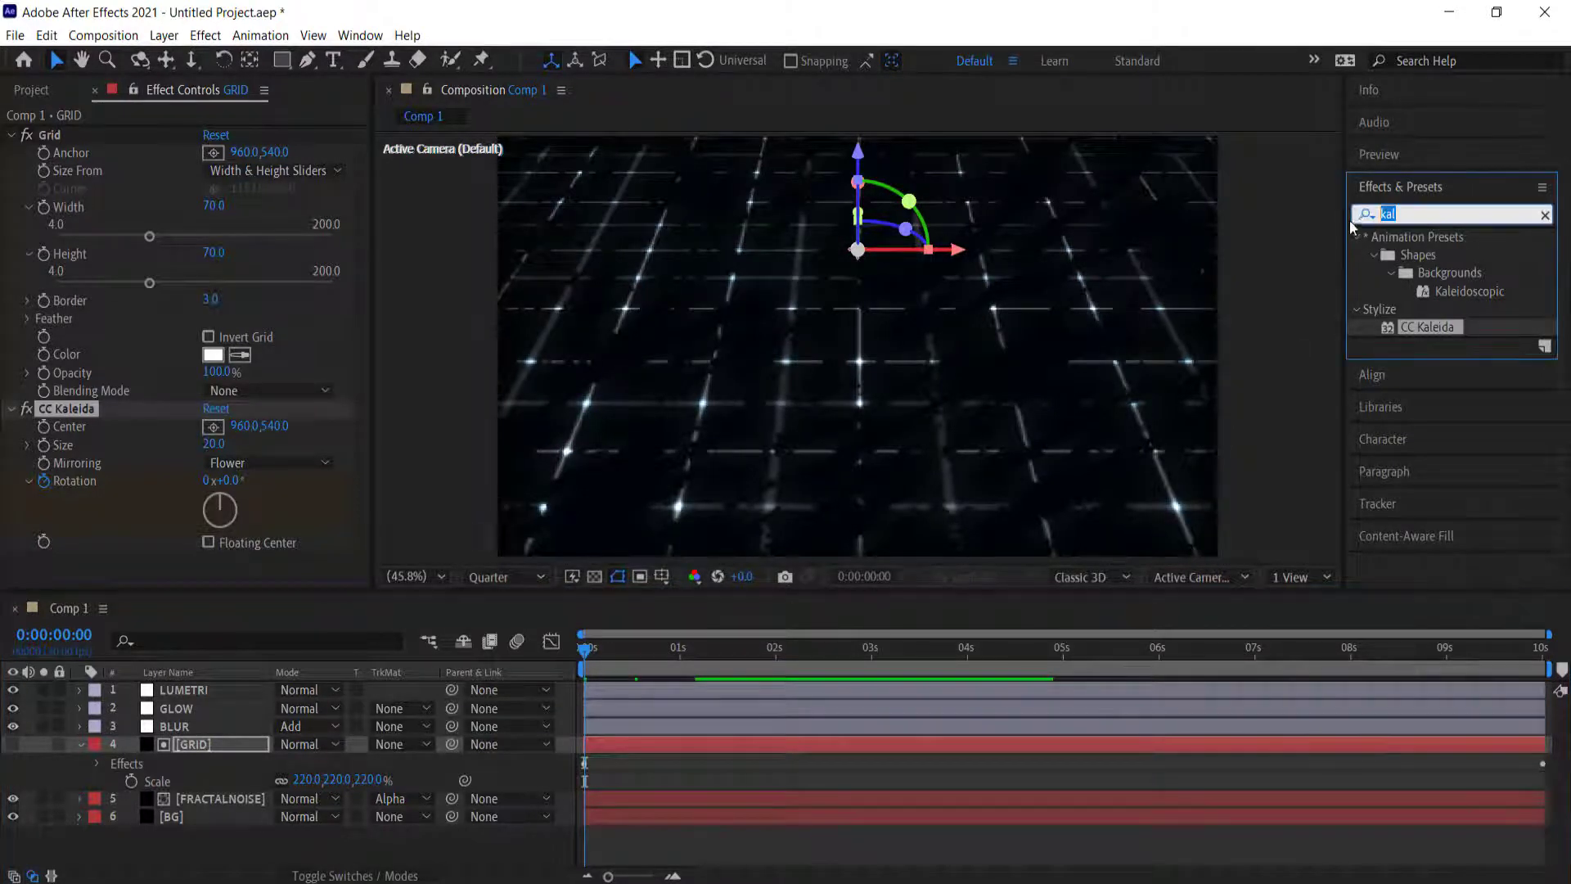
{"action": "type", "text": "tint"}
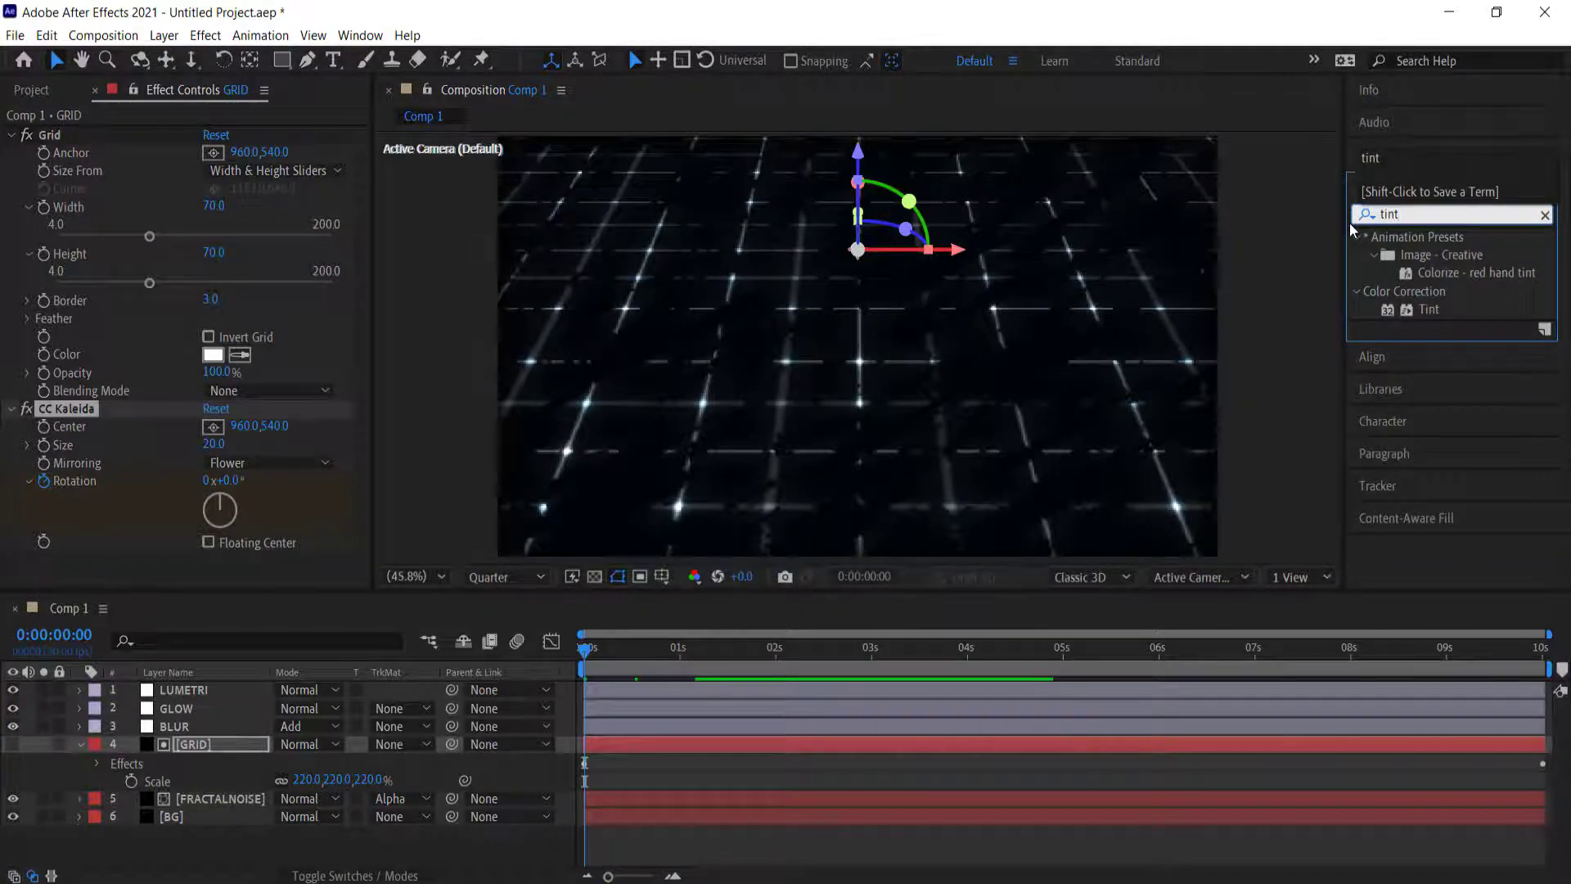
{"action": "left_click", "coordinate": [513, 577]}
{"action": "left_click", "coordinate": [541, 626]}
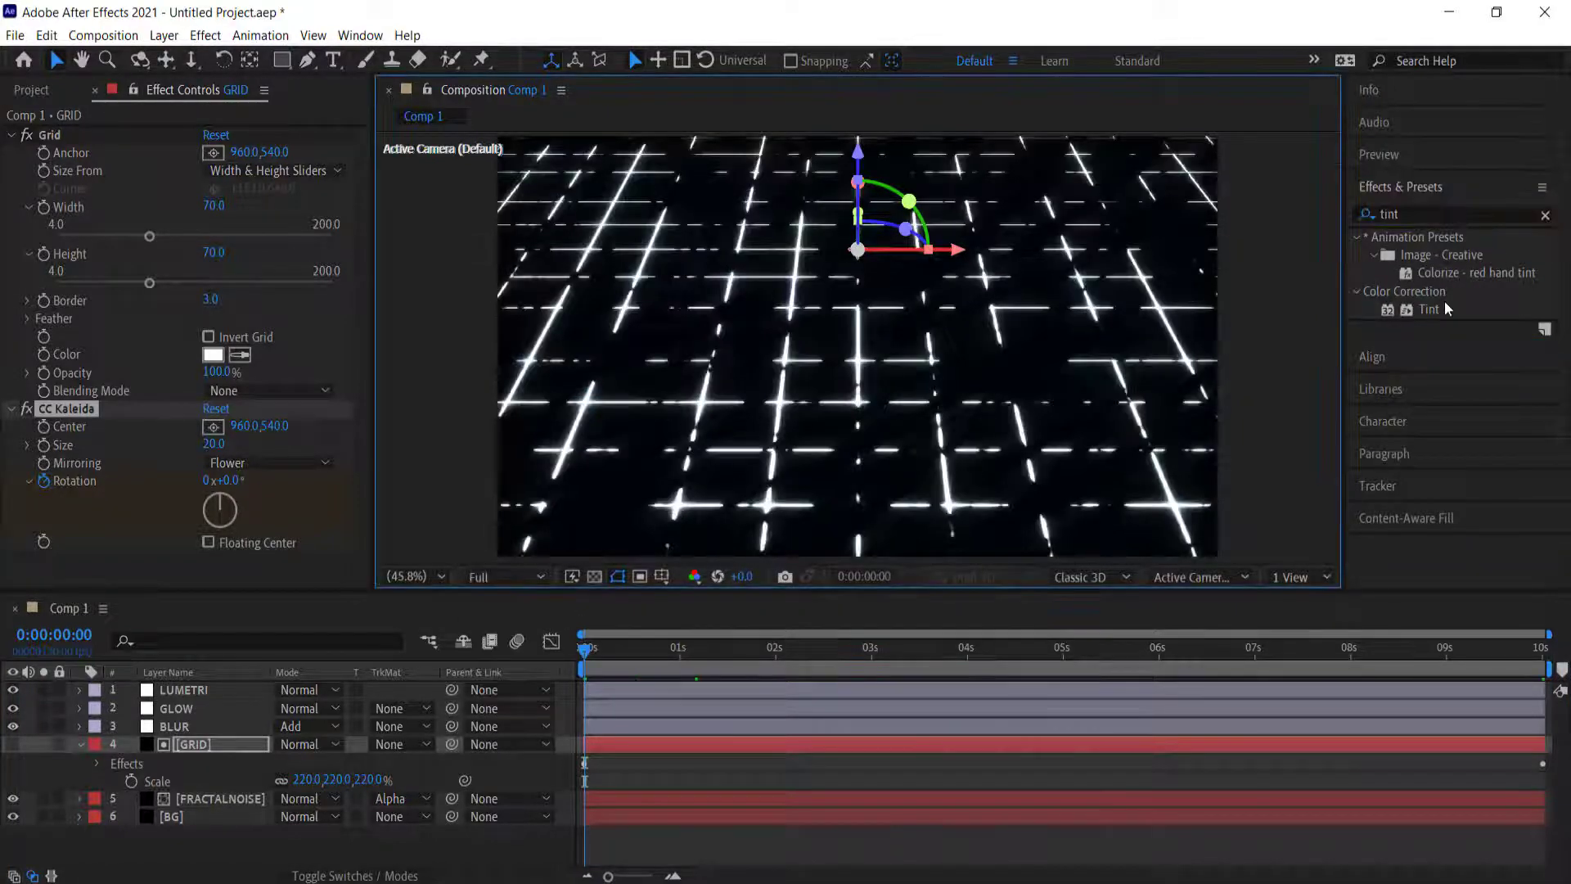
{"action": "left_click", "coordinate": [1430, 309]}
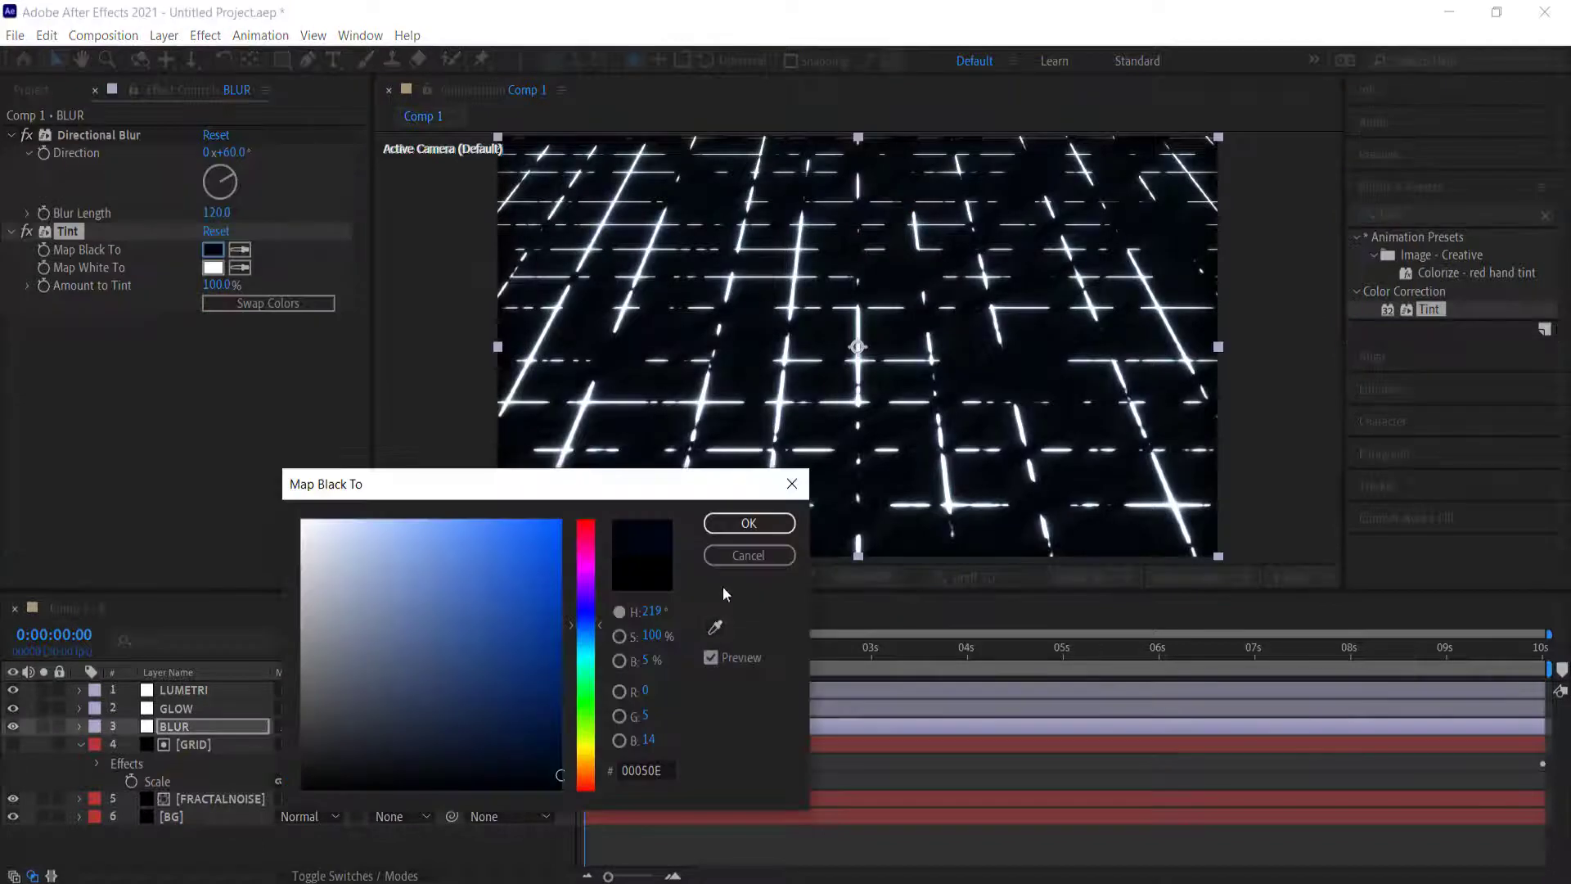
{"action": "left_click", "coordinate": [736, 551]}
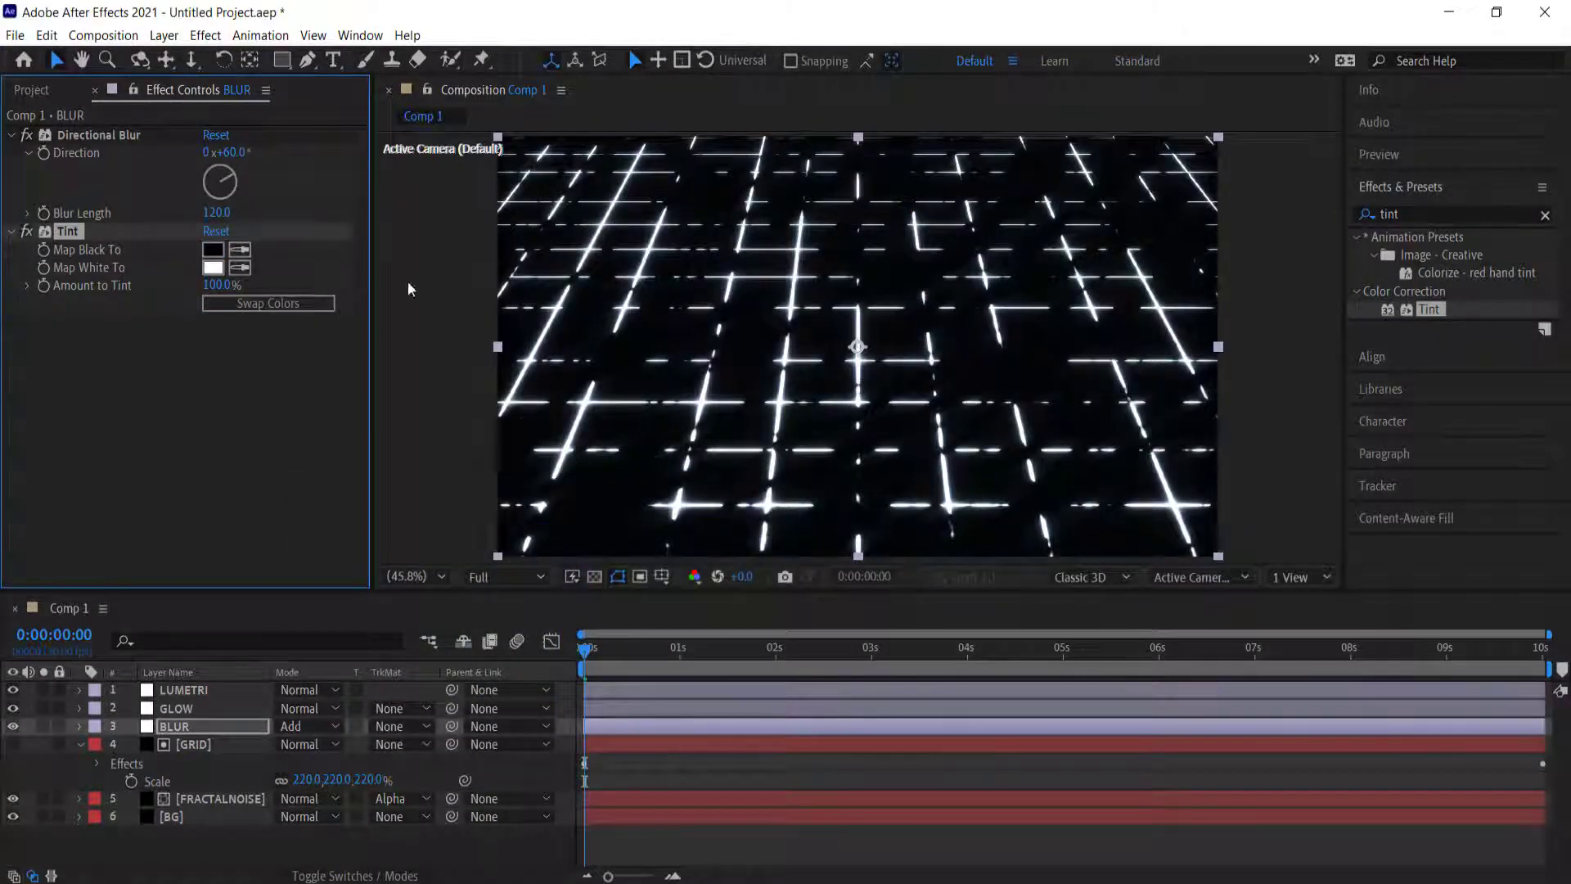
Set Tint's Map Black To a dark teal, #001416.
{"action": "left_click", "coordinate": [218, 253]}
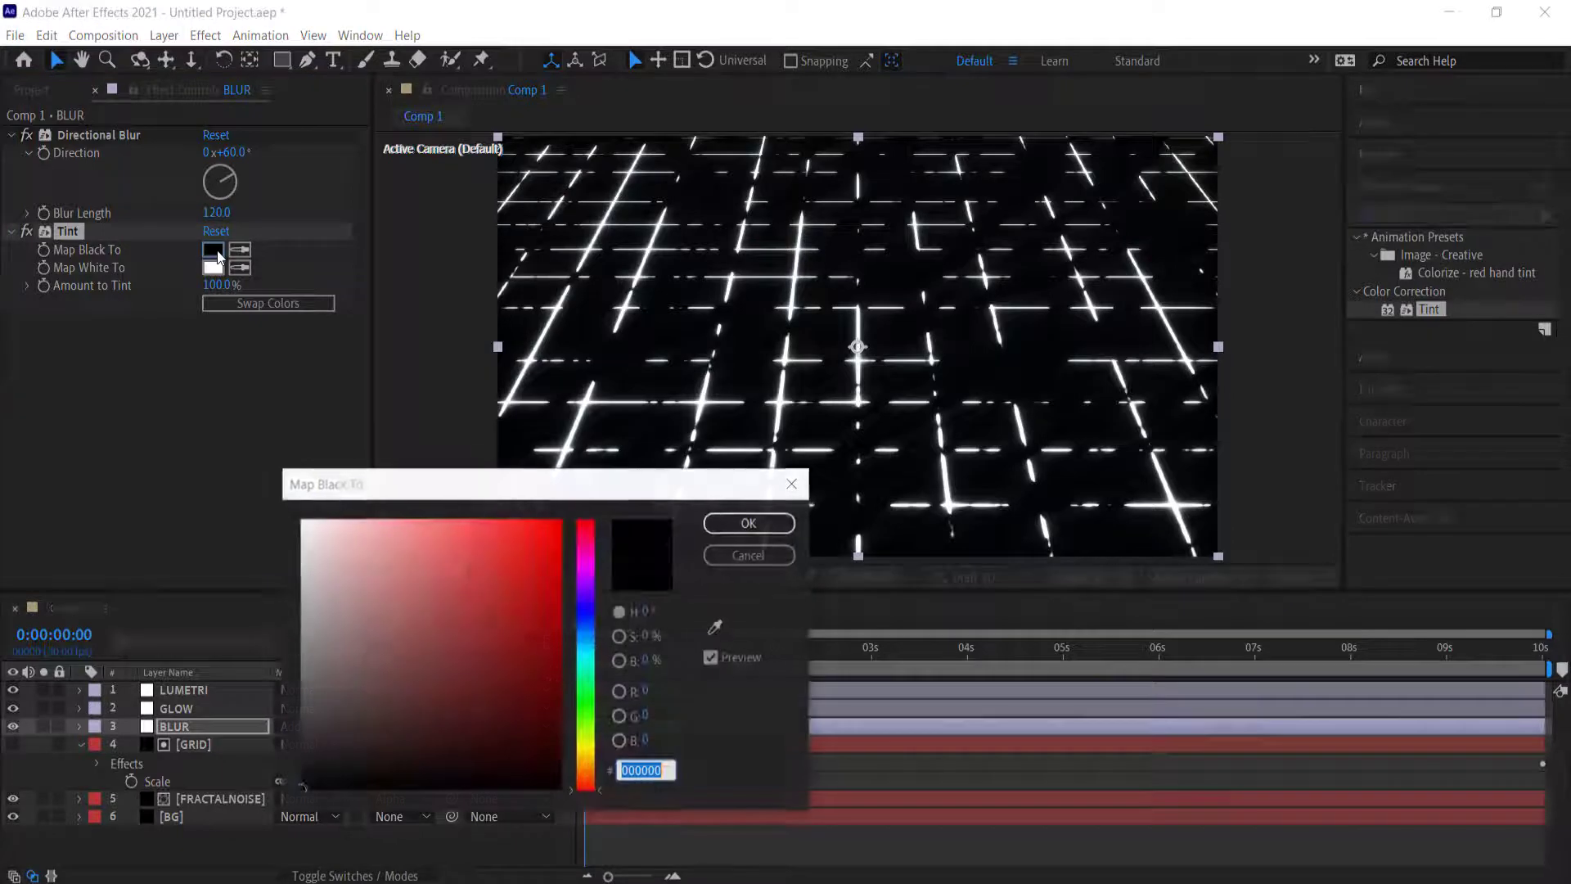
{"action": "left_click", "coordinate": [591, 651]}
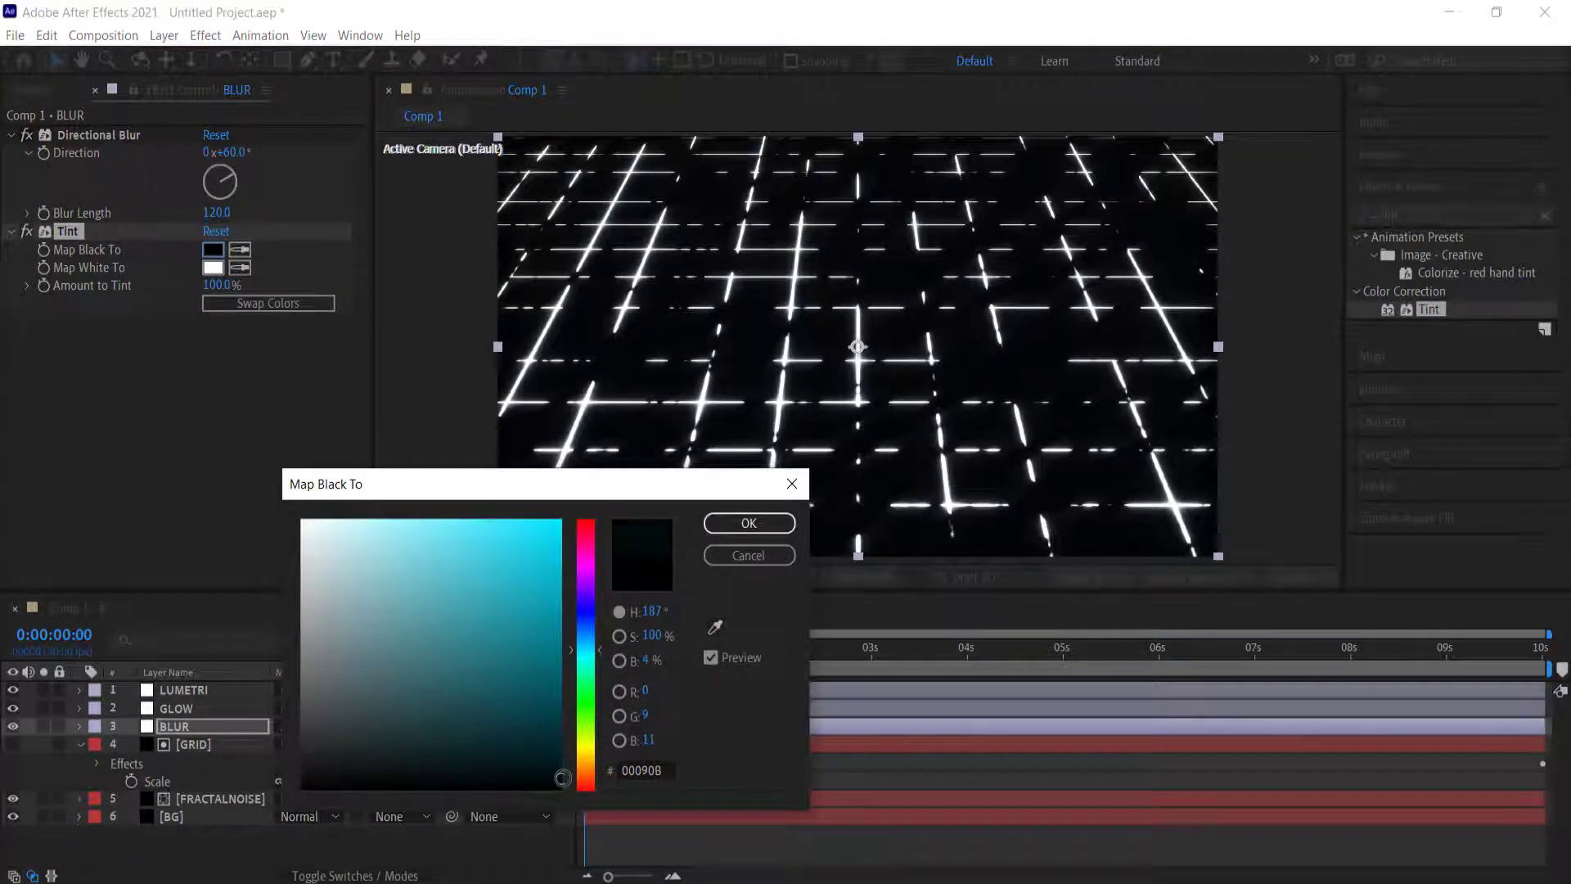
{"action": "left_click_drag", "start_coordinate": [562, 779], "coordinate": [561, 765]}
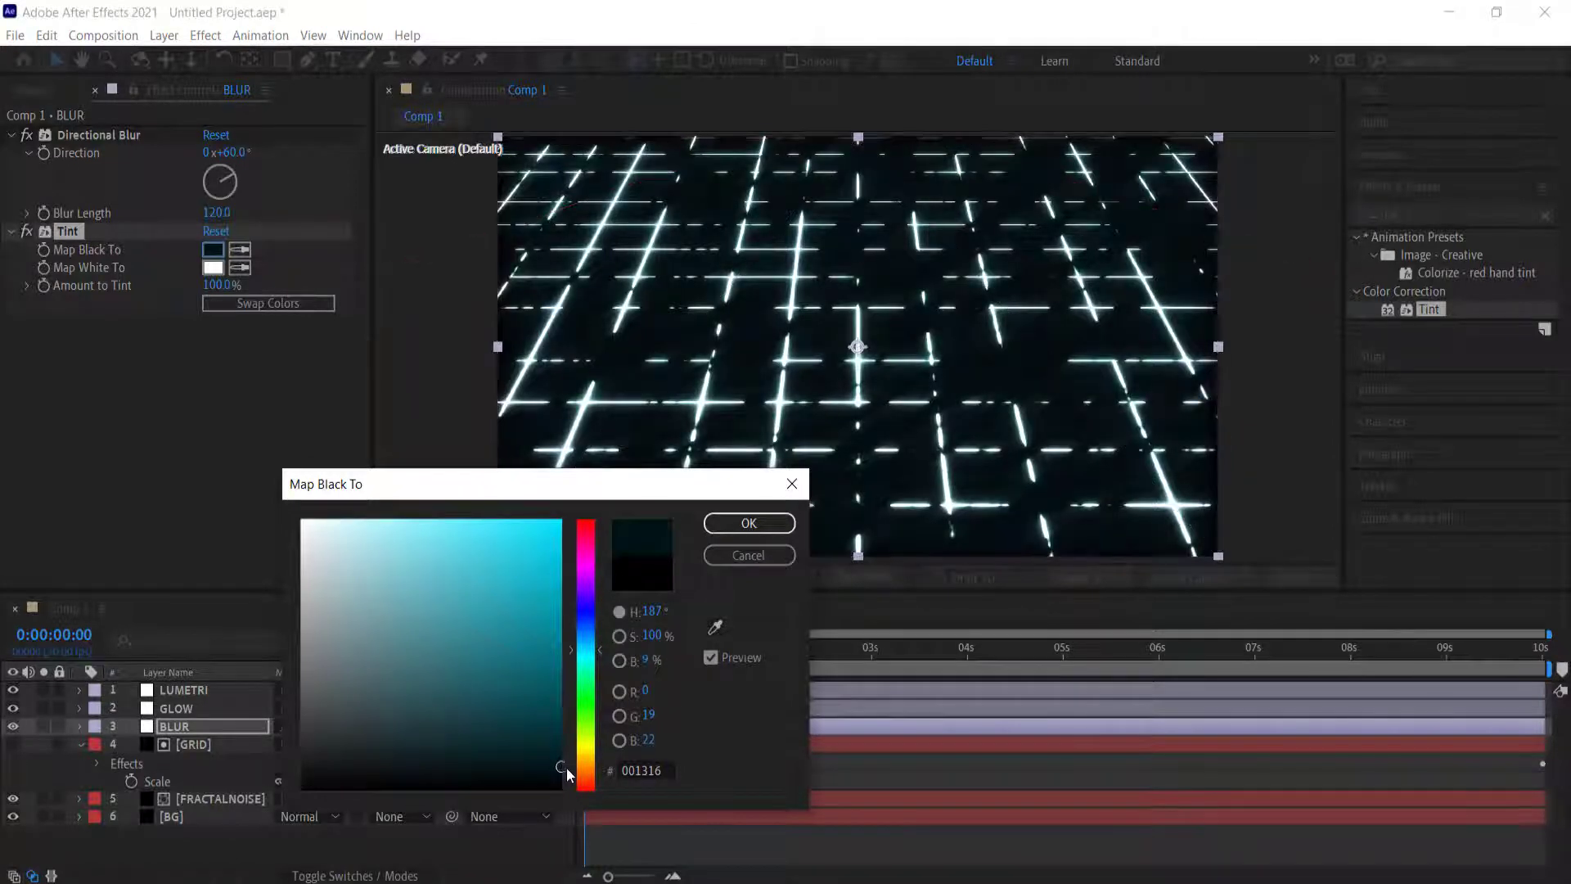
{"action": "mouse_move", "coordinate": [592, 655]}
{"action": "left_mouse_down"}
{"action": "mouse_move", "coordinate": [595, 628]}
{"action": "mouse_move", "coordinate": [596, 653]}
{"action": "left_mouse_up"}
{"action": "left_click", "coordinate": [747, 524]}
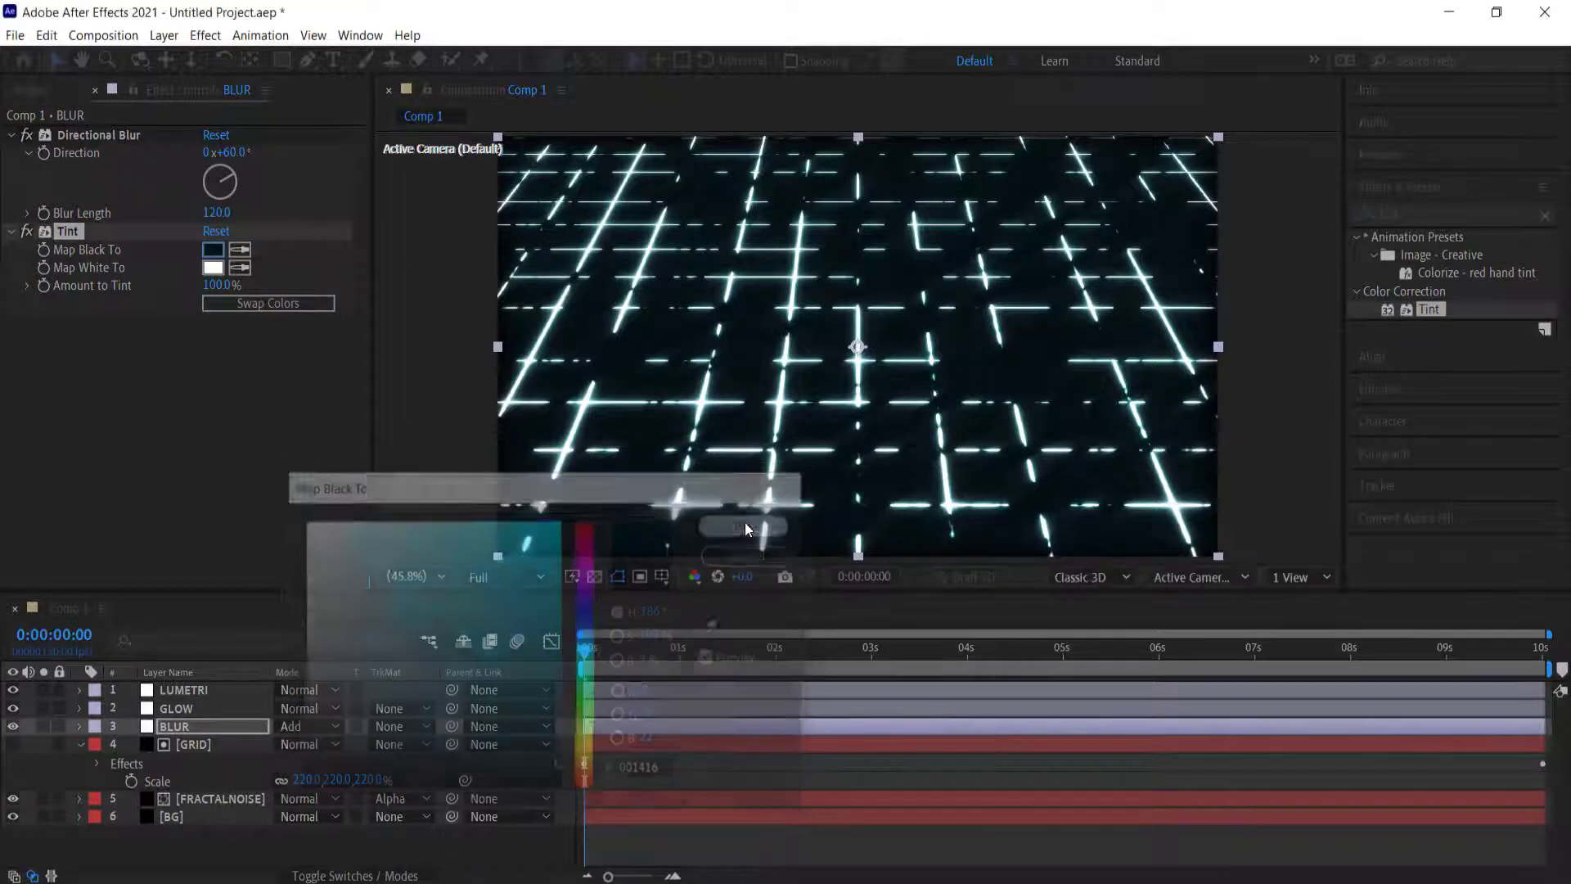
{"action": "mouse_move", "coordinate": [612, 650]}
{"action": "left_mouse_down"}
{"action": "mouse_move", "coordinate": [1203, 650]}
{"action": "mouse_move", "coordinate": [583, 648]}
{"action": "left_mouse_up"}
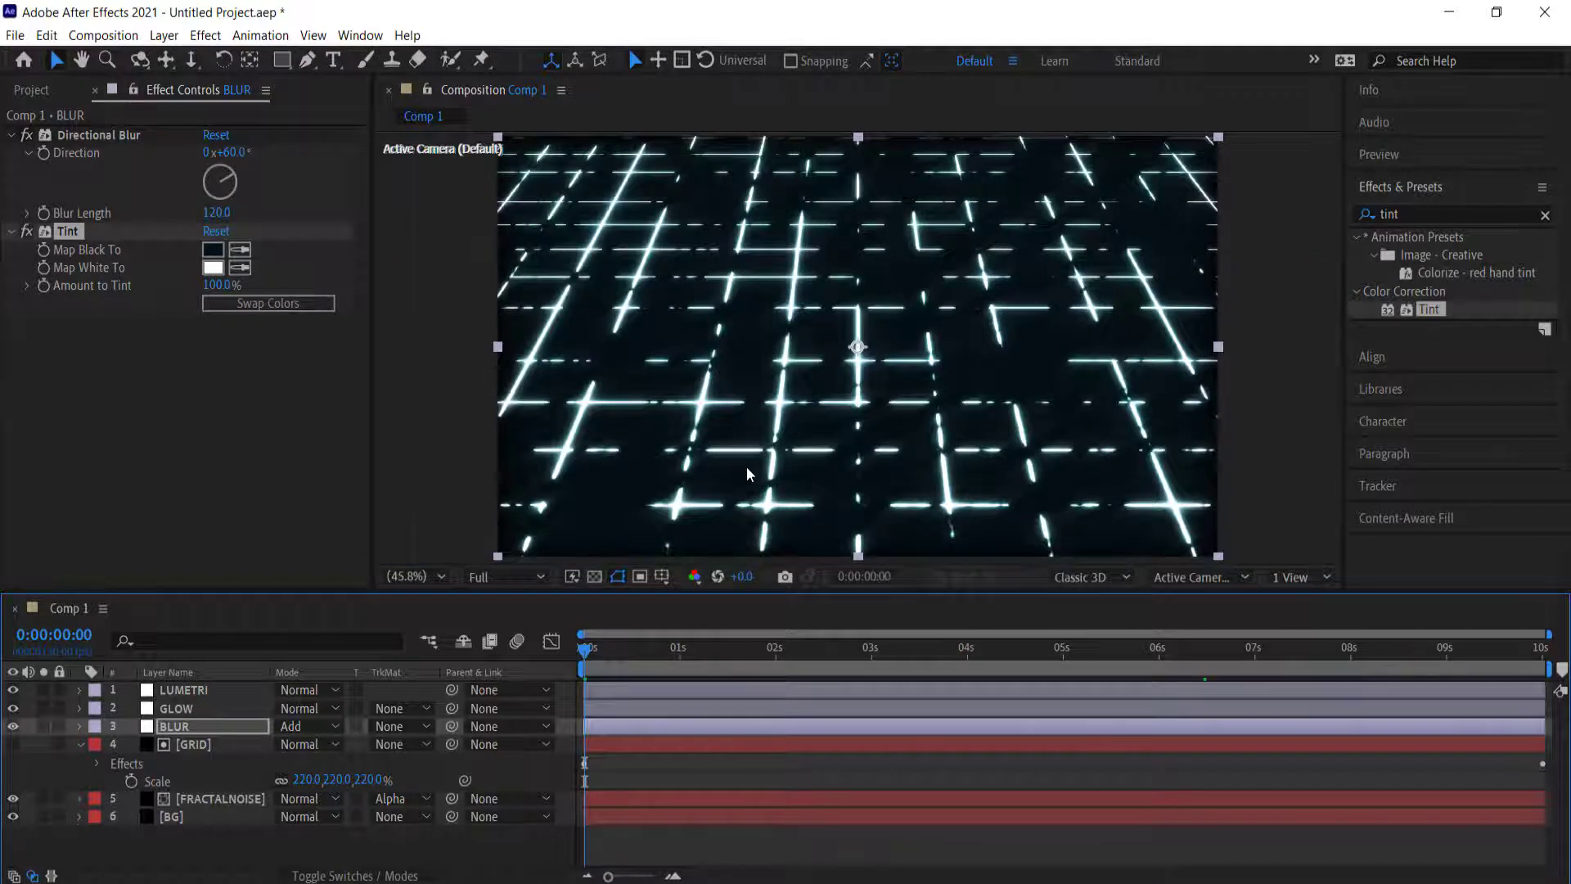
Add a Camera 1 layer with default settings, kept at the top of the stack.
{"action": "right_click", "coordinate": [297, 841]}
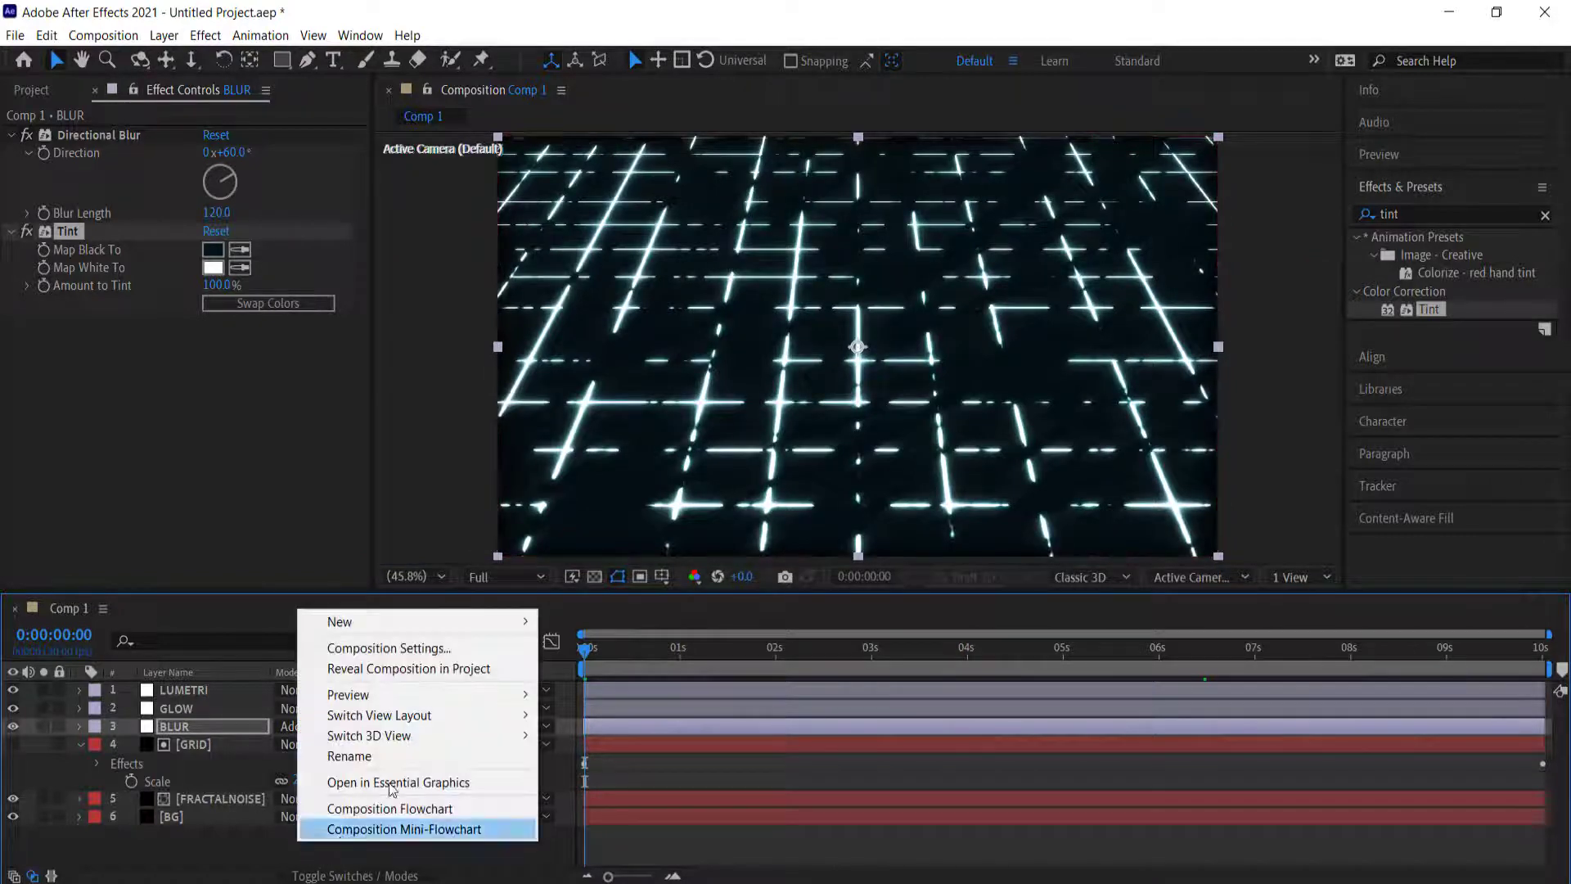
{"action": "mouse_move", "coordinate": [394, 628]}
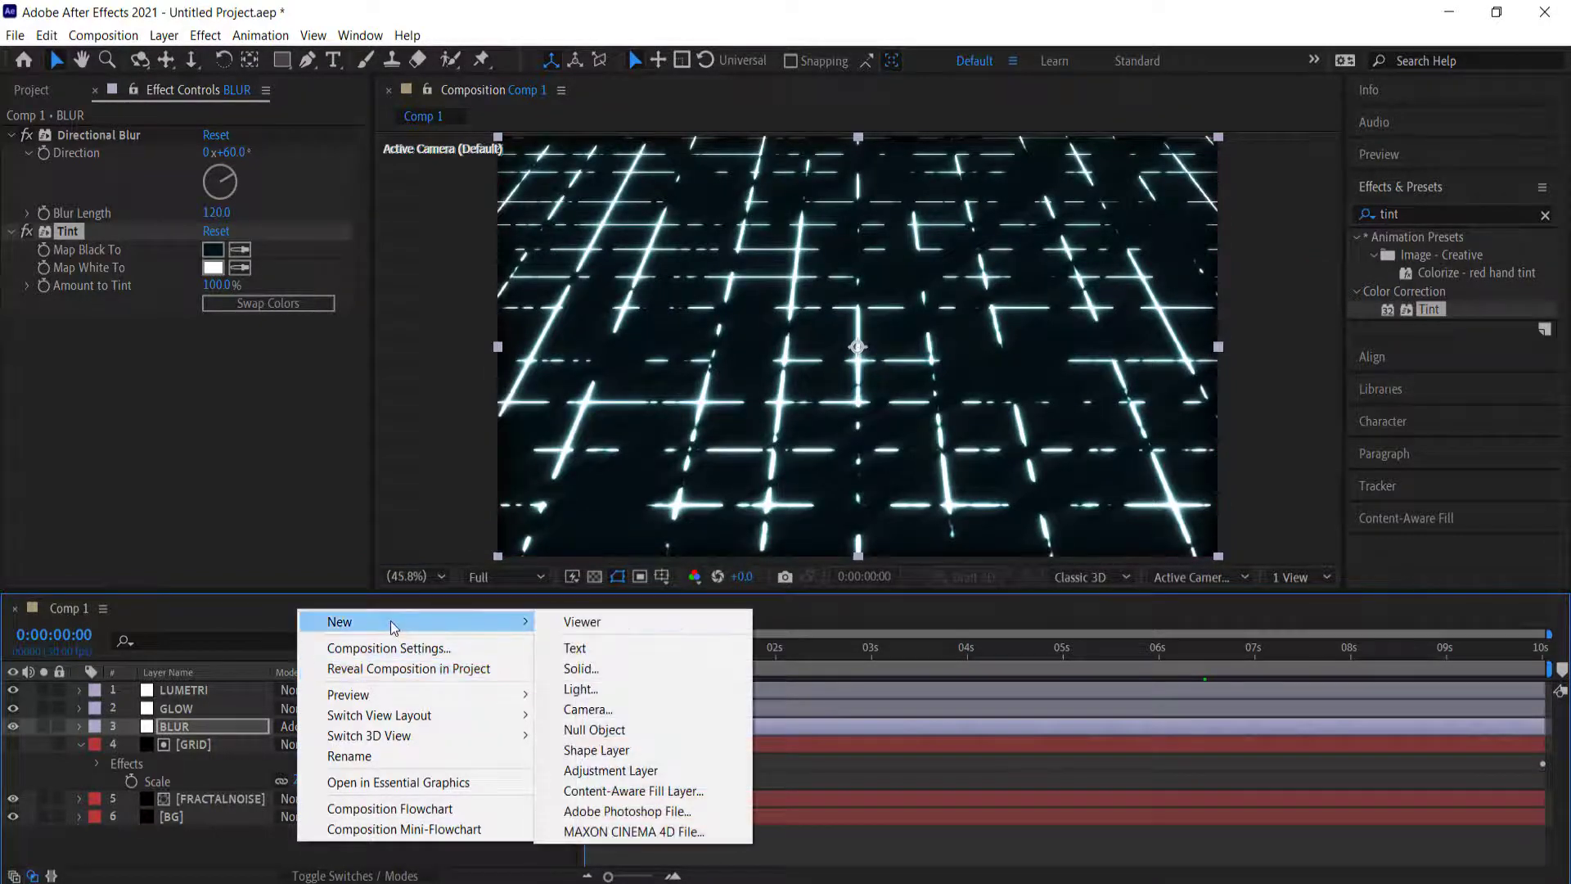
{"action": "left_click", "coordinate": [615, 709]}
{"action": "left_click", "coordinate": [912, 645]}
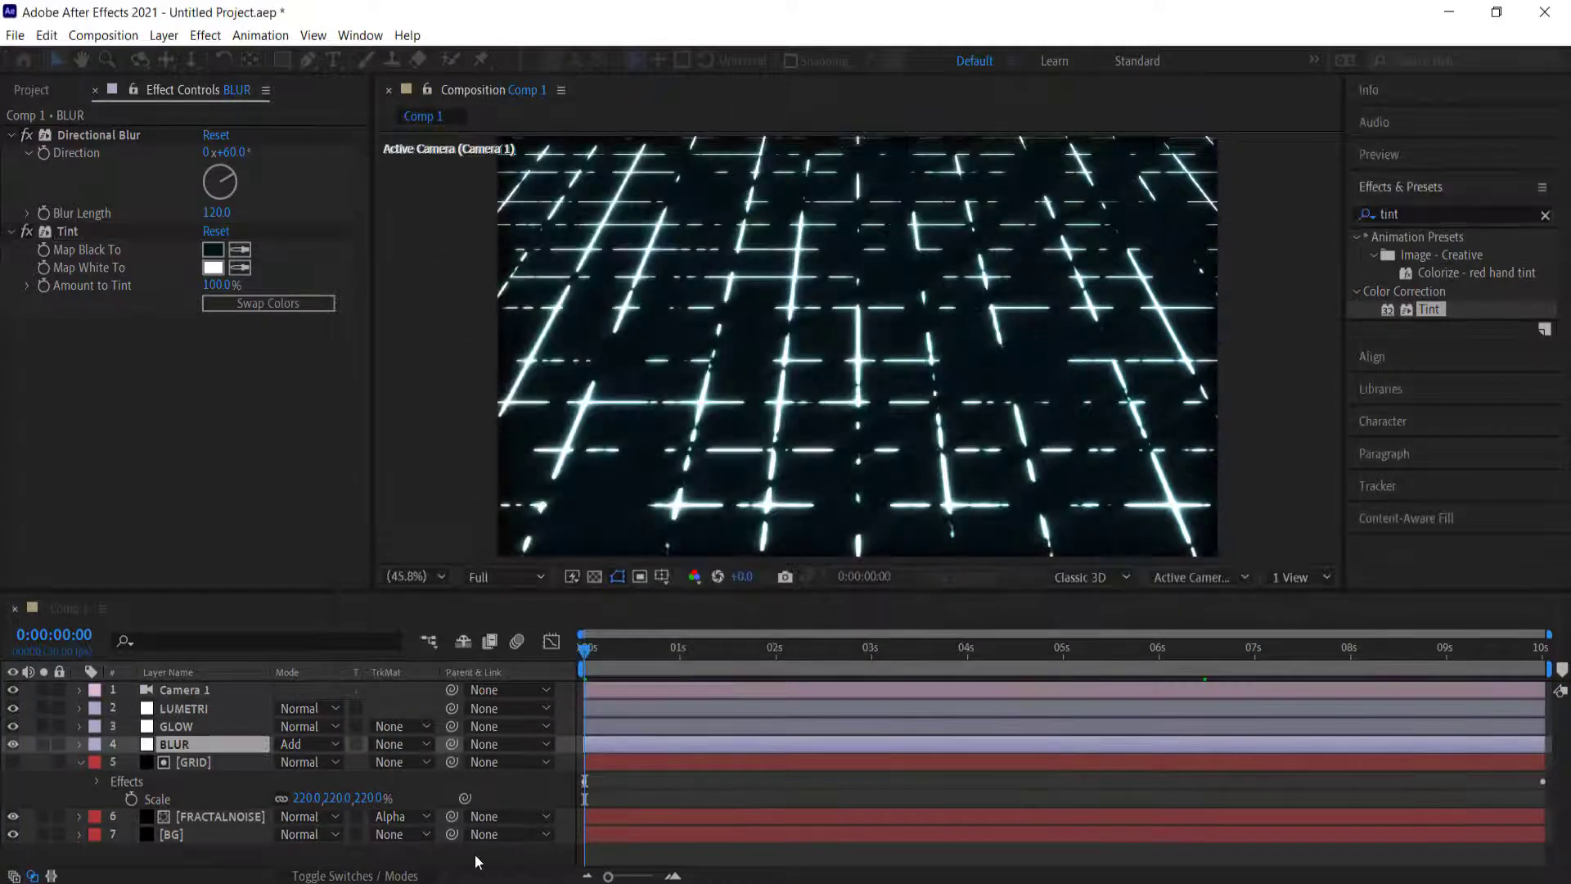
{"action": "left_click", "coordinate": [212, 694]}
{"action": "key", "text": "ctrl+["}
{"action": "key", "text": "ctrl+["}
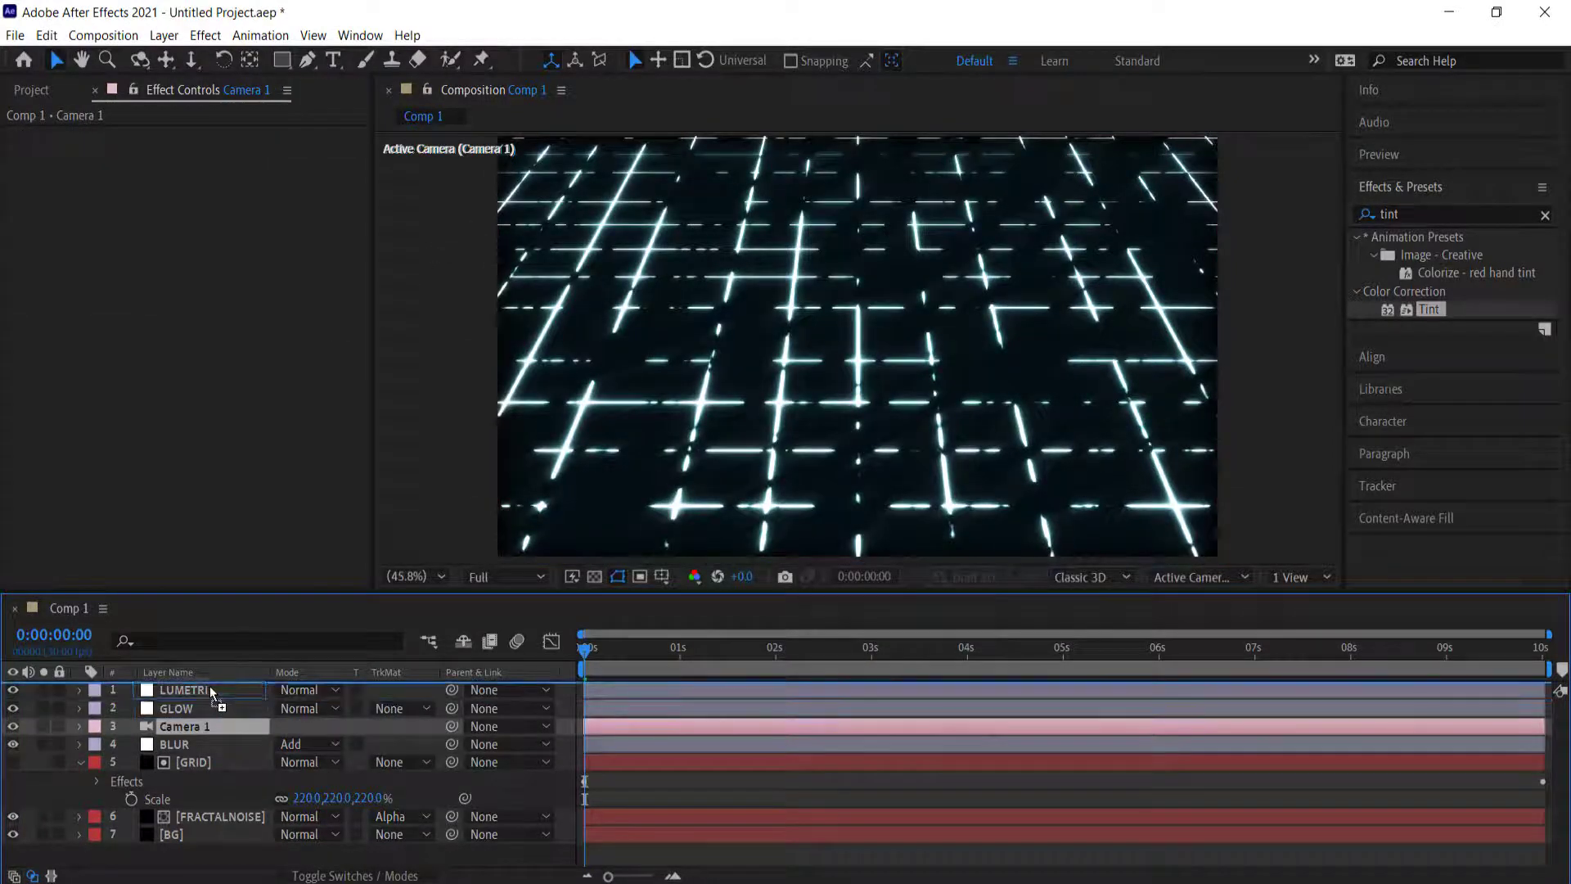
{"action": "left_click_drag", "start_coordinate": [210, 686], "coordinate": [210, 685]}
Add a Null 1 layer and parent Camera 1 to it.
{"action": "right_click", "coordinate": [374, 851]}
{"action": "mouse_move", "coordinate": [491, 639]}
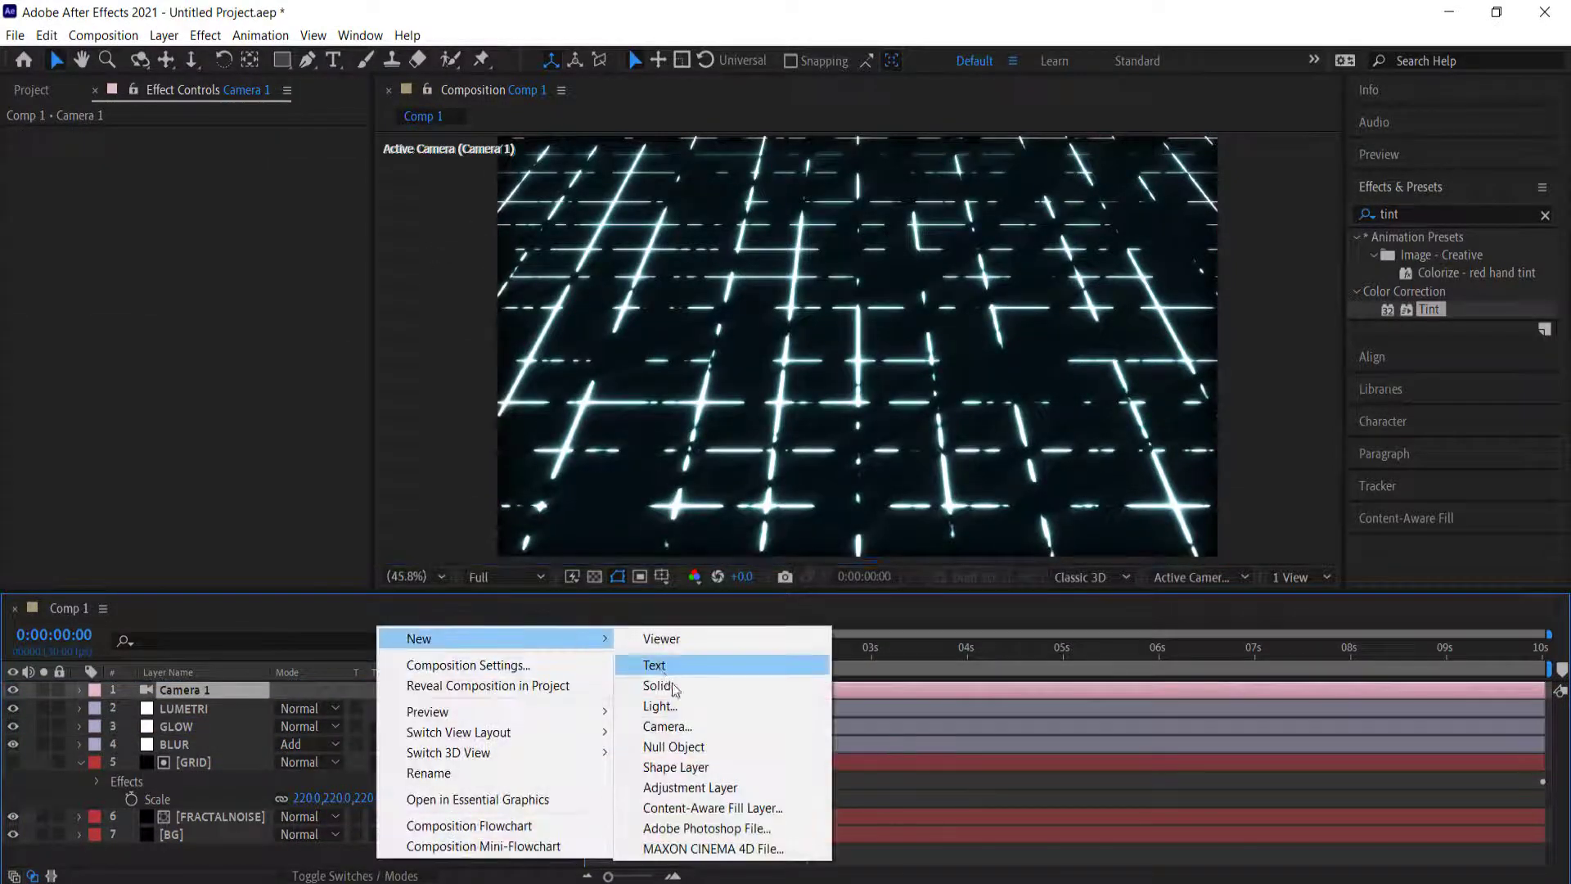
{"action": "left_click", "coordinate": [680, 746]}
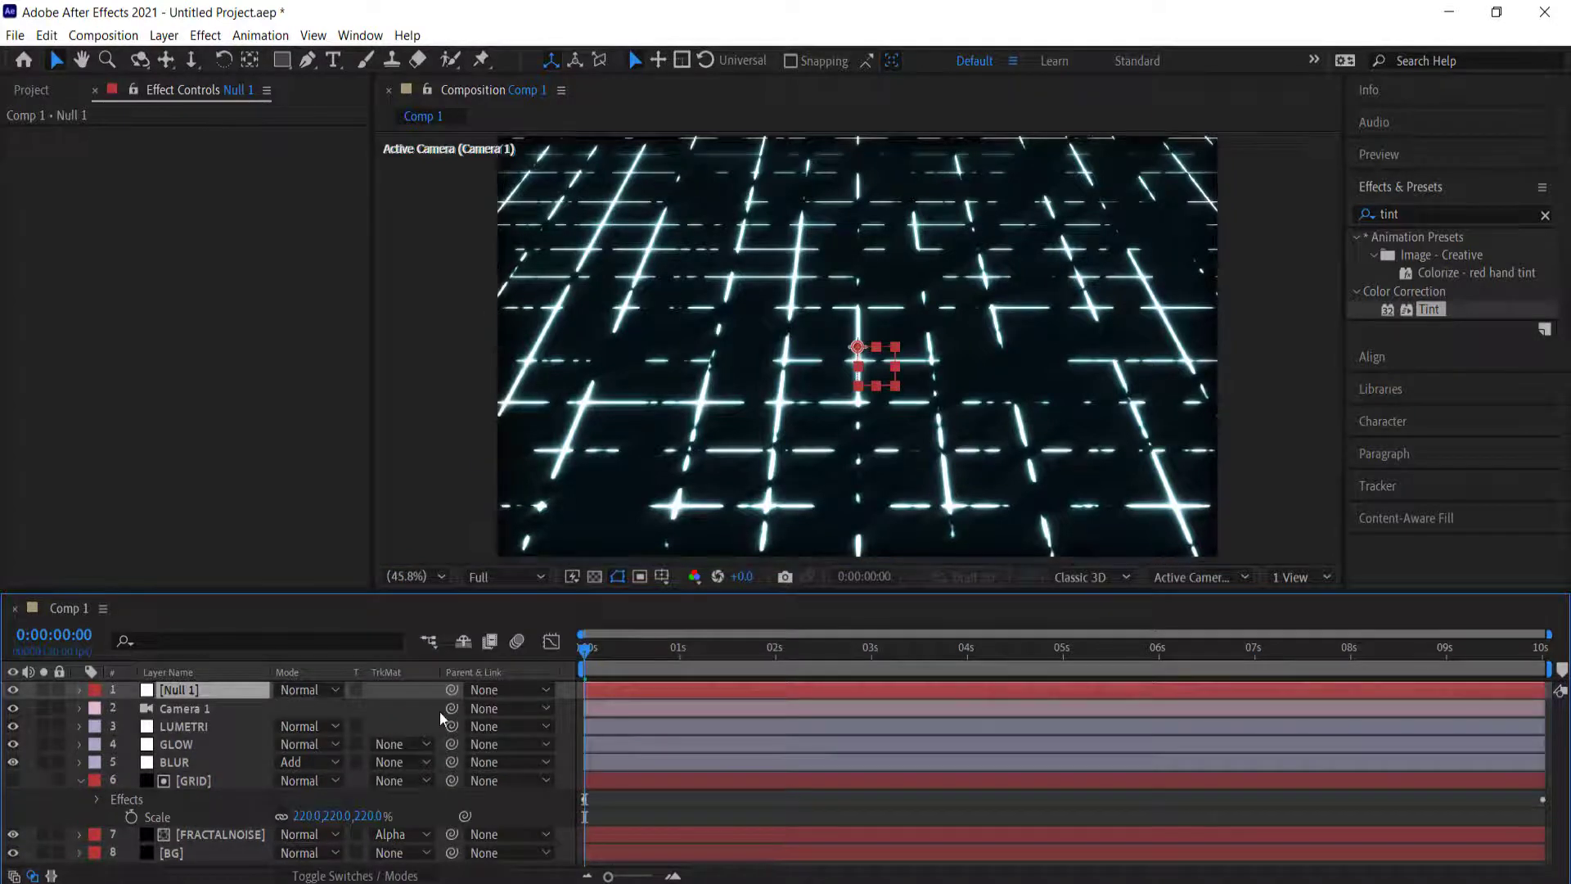
{"action": "left_click_drag", "start_coordinate": [450, 708], "coordinate": [229, 692]}
{"action": "left_click", "coordinate": [342, 877]}
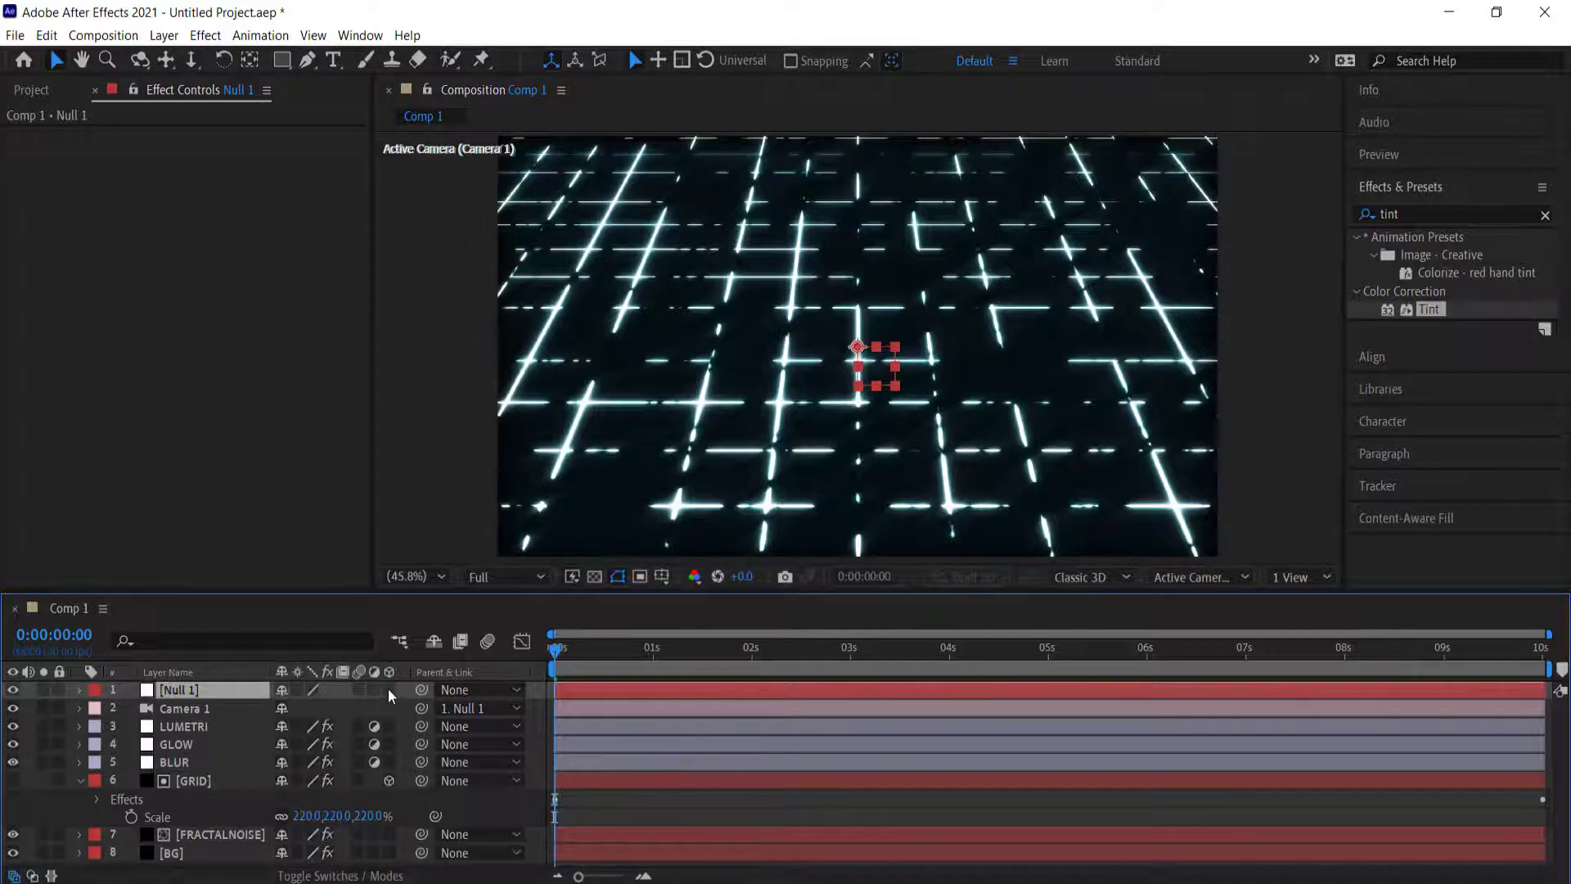
Make Null 1 3D and keyframe its Y Rotation at -25° at 0s.
{"action": "left_click", "coordinate": [387, 688]}
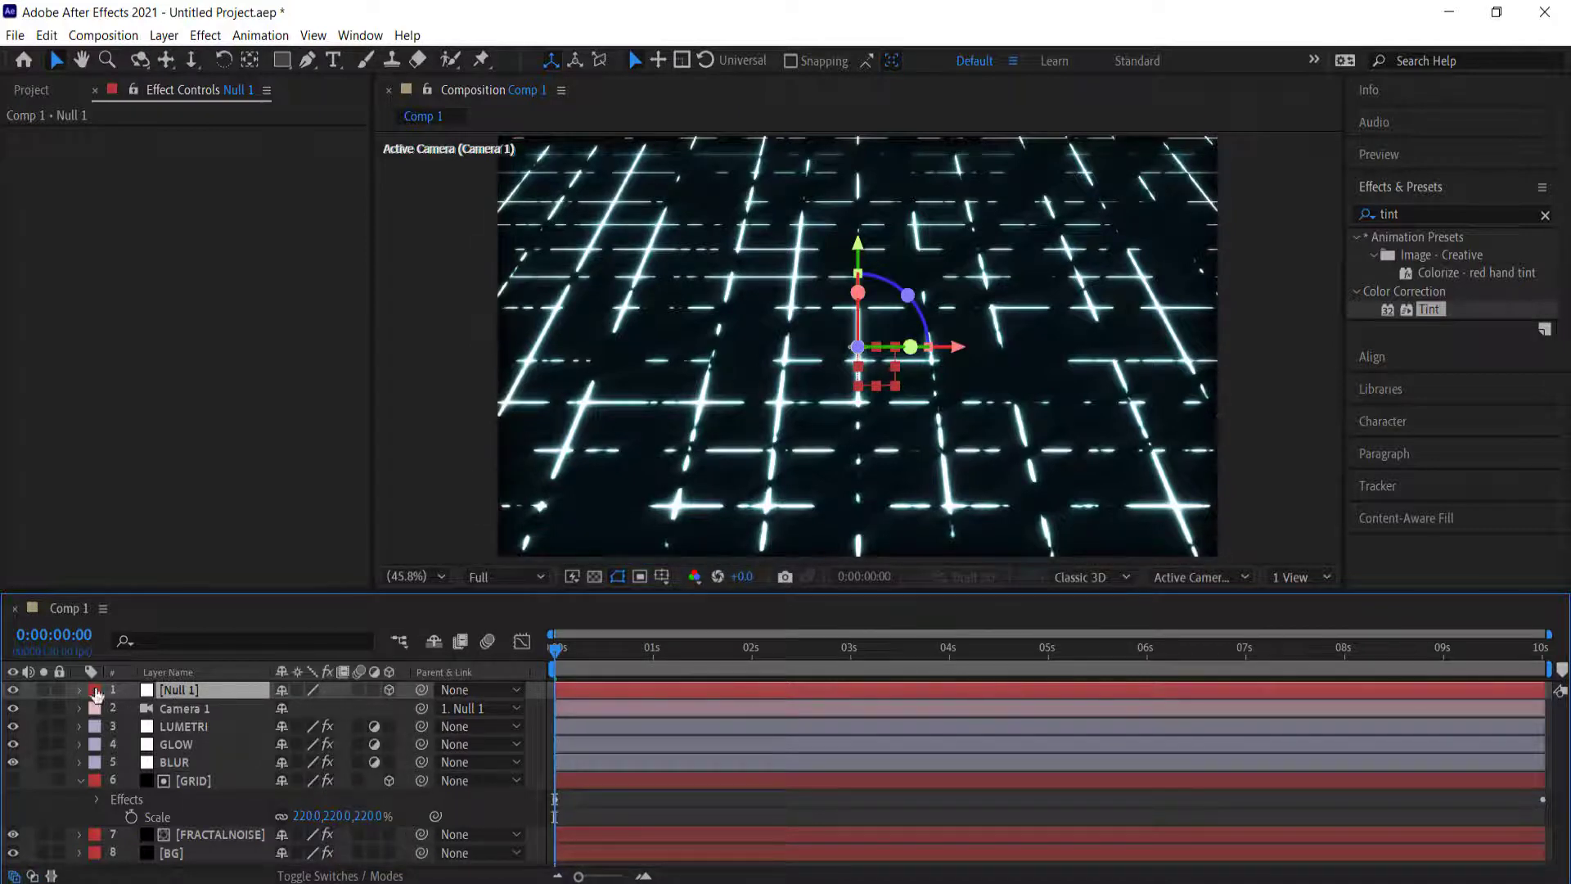
{"action": "left_click", "coordinate": [80, 689]}
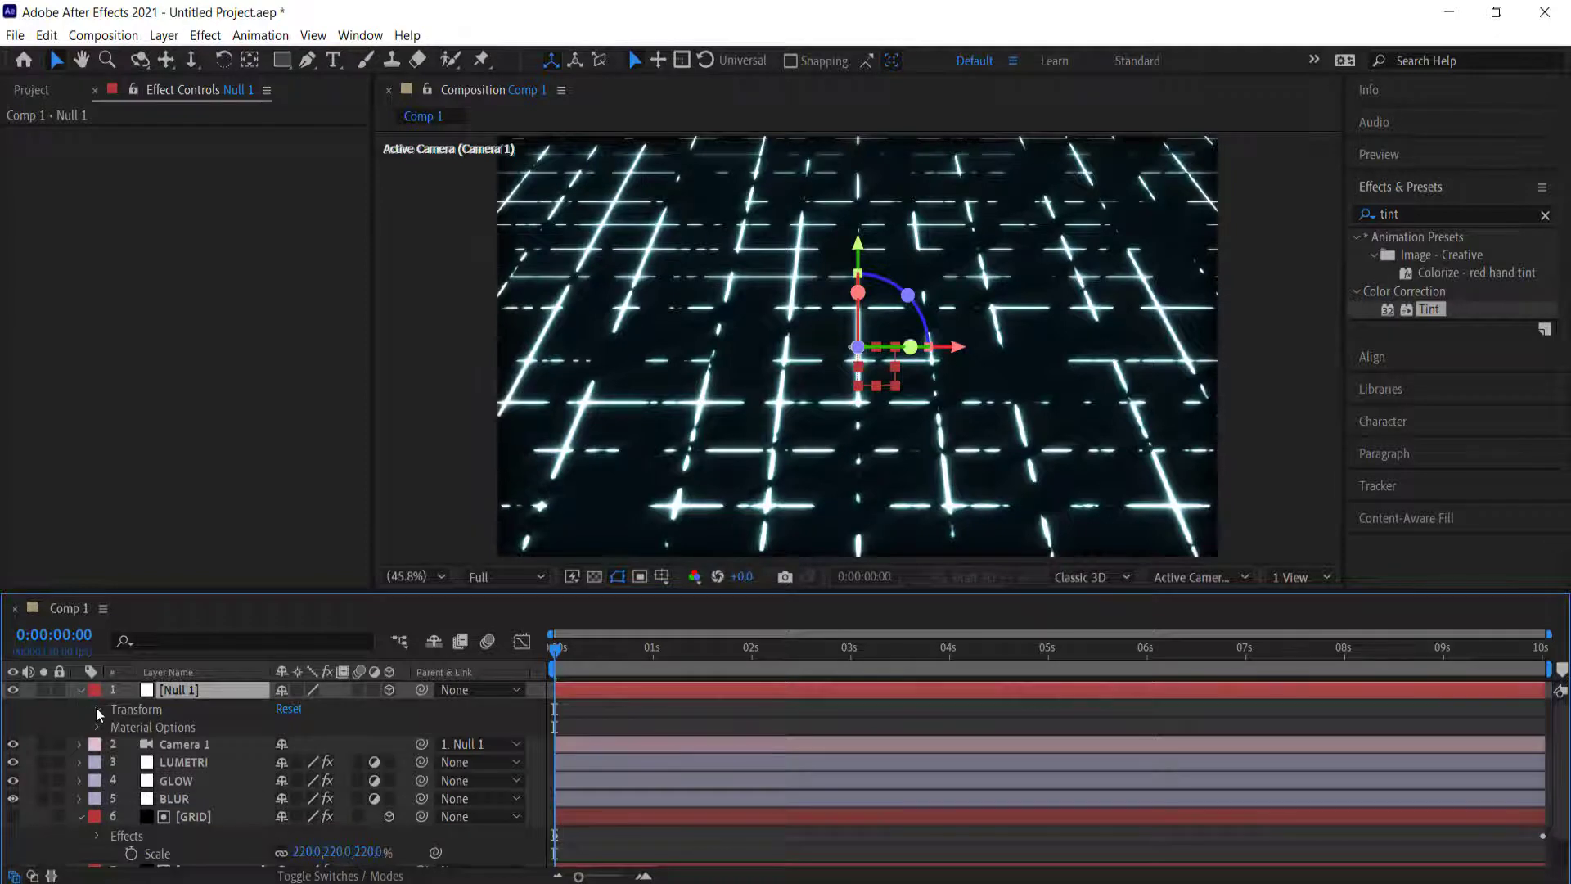
{"action": "left_click", "coordinate": [96, 707]}
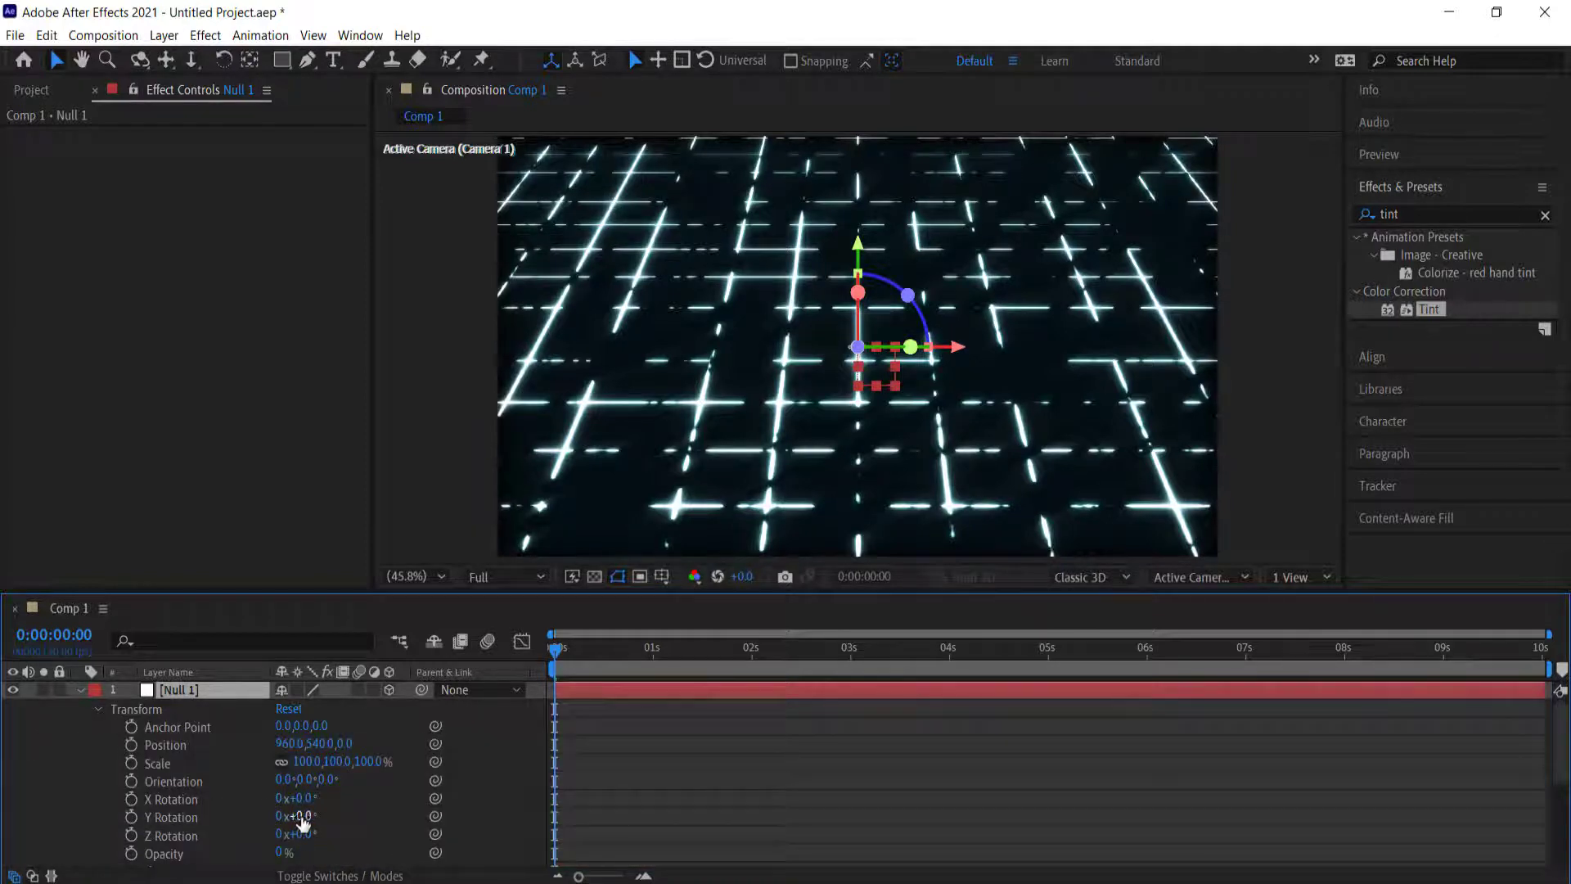
{"action": "mouse_move", "coordinate": [299, 817]}
{"action": "left_mouse_down"}
{"action": "mouse_move", "coordinate": [278, 815]}
{"action": "mouse_move", "coordinate": [307, 830]}
{"action": "left_mouse_up"}
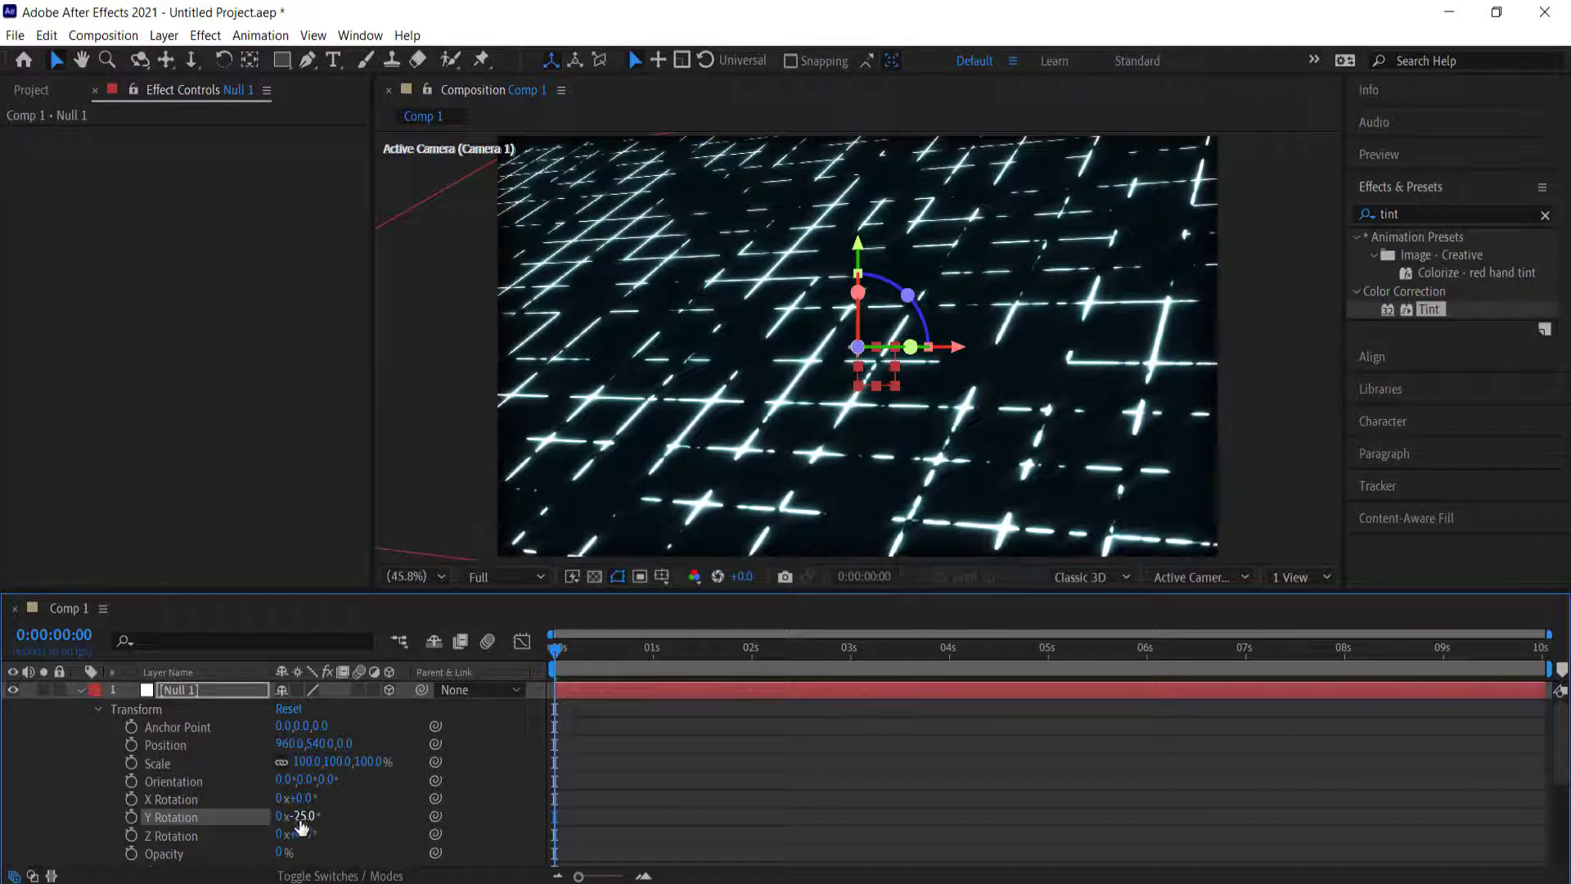
{"action": "left_click", "coordinate": [131, 816]}
Set Null 1's Y Rotation to 10° at the 10-second mark.
{"action": "left_click_drag", "start_coordinate": [561, 660], "coordinate": [1557, 652]}
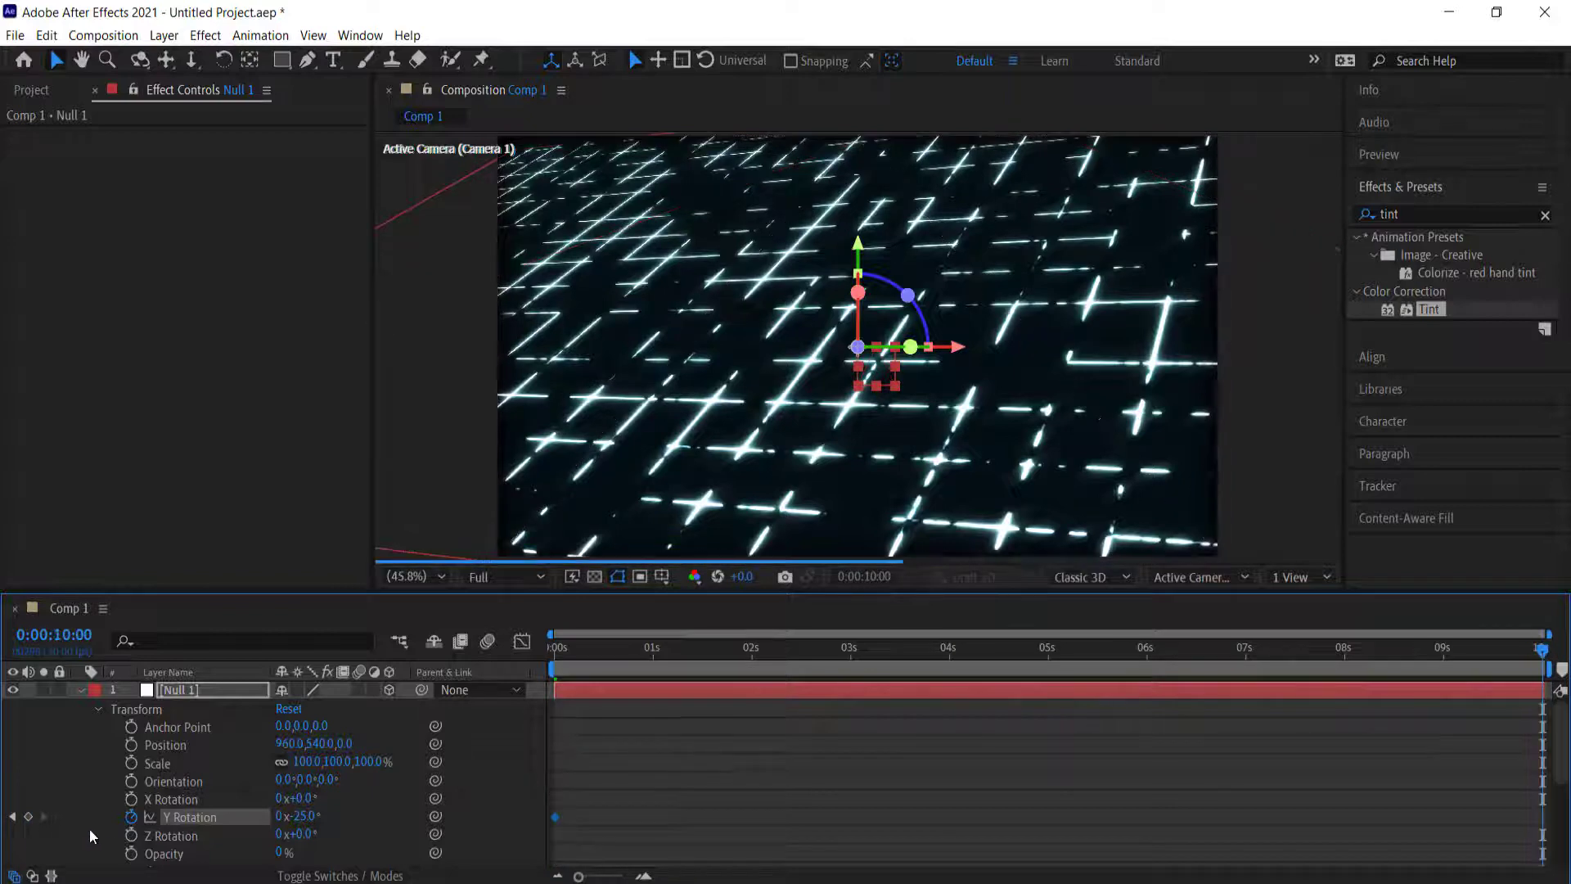
{"action": "left_click", "coordinate": [301, 817]}
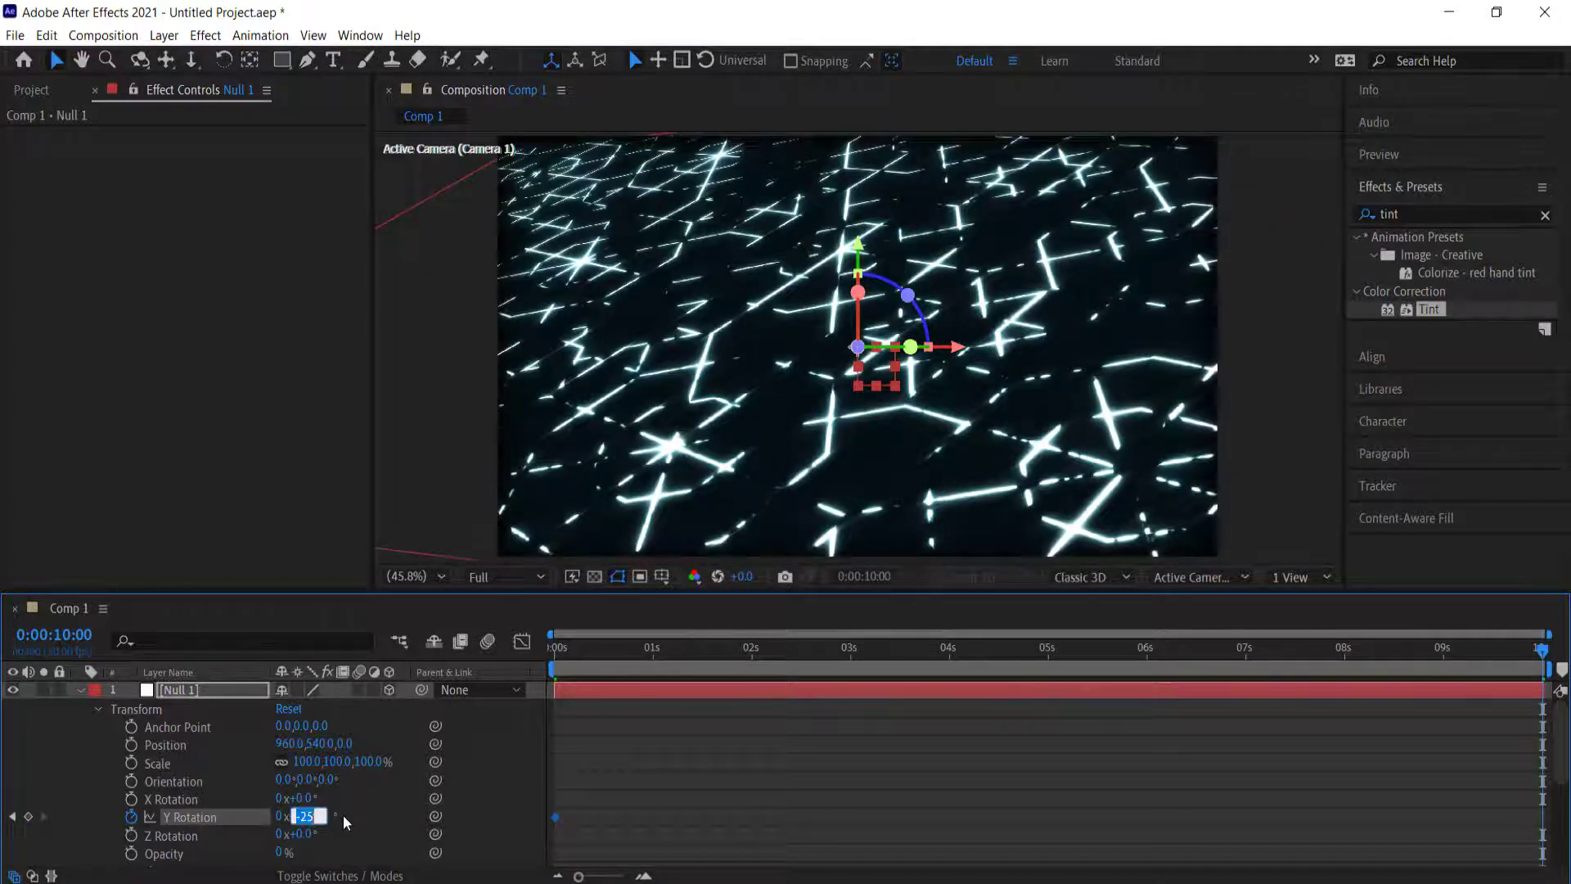
{"action": "type", "text": "10"}
{"action": "key", "text": "Return"}
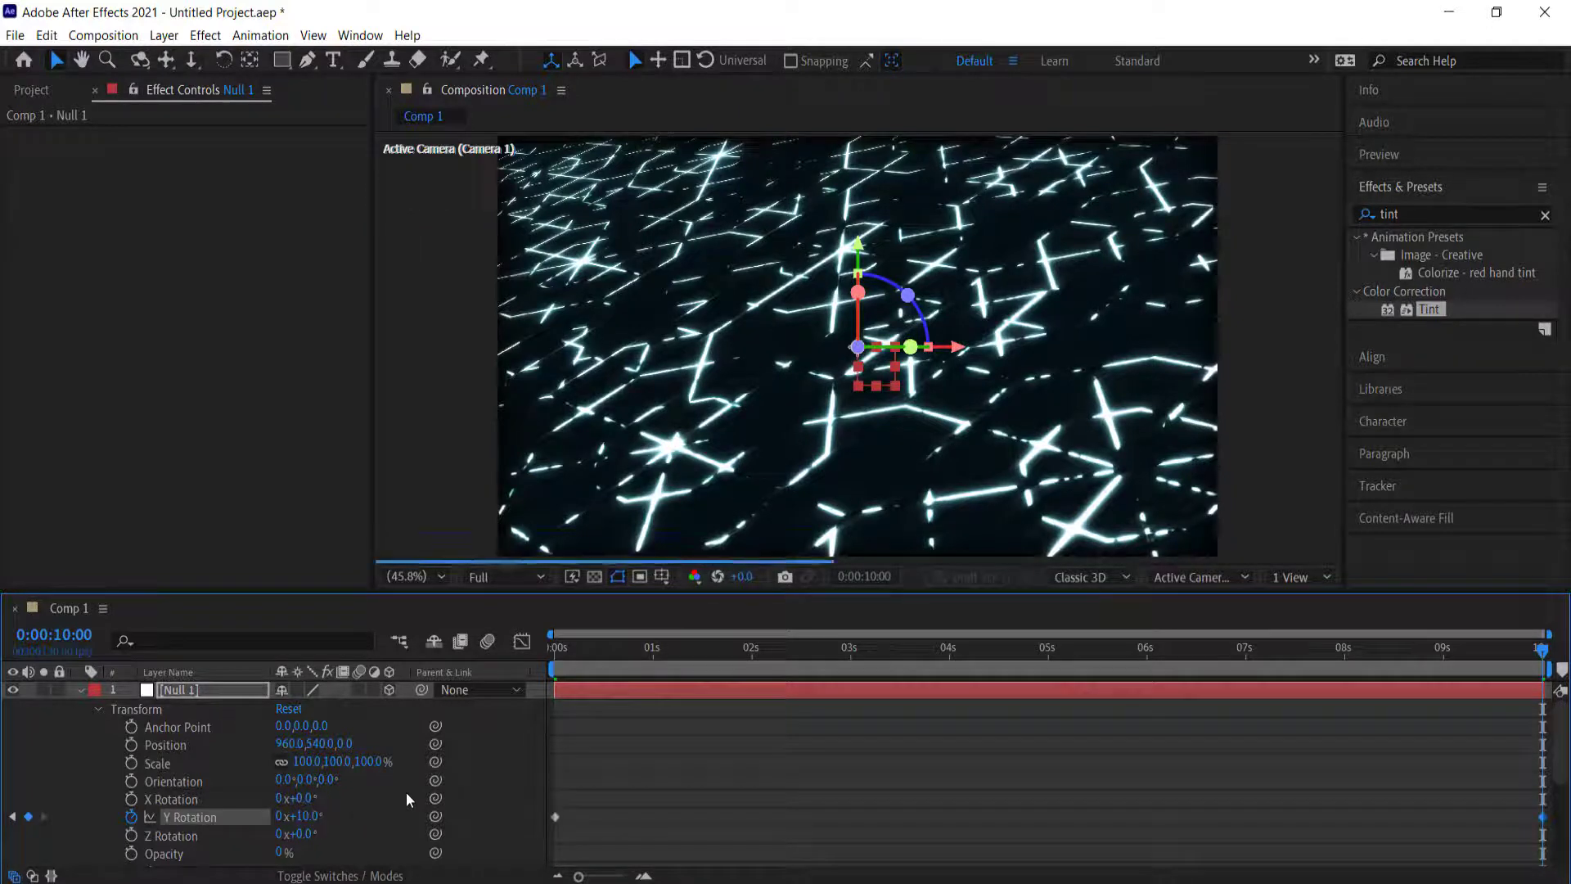
Preview the camera swing at Quarter resolution, then set preview resolution to Auto.
{"action": "left_click_drag", "start_coordinate": [1483, 660], "coordinate": [547, 650]}
{"action": "left_click", "coordinate": [501, 569]}
{"action": "left_click", "coordinate": [509, 696]}
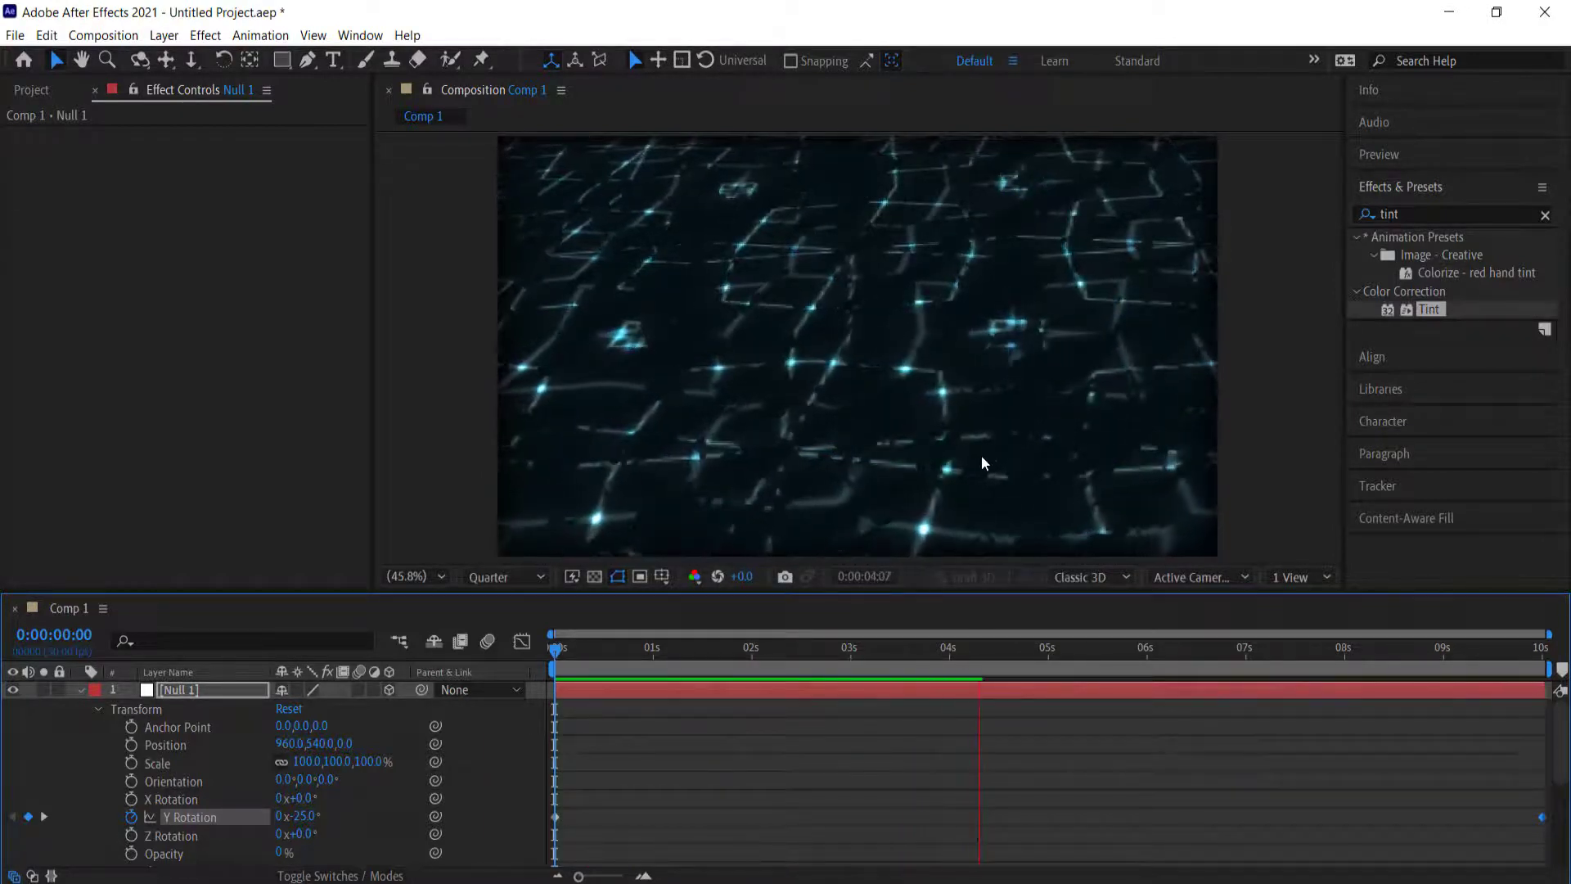
{"action": "key", "text": "space"}
{"action": "key", "text": "space"}
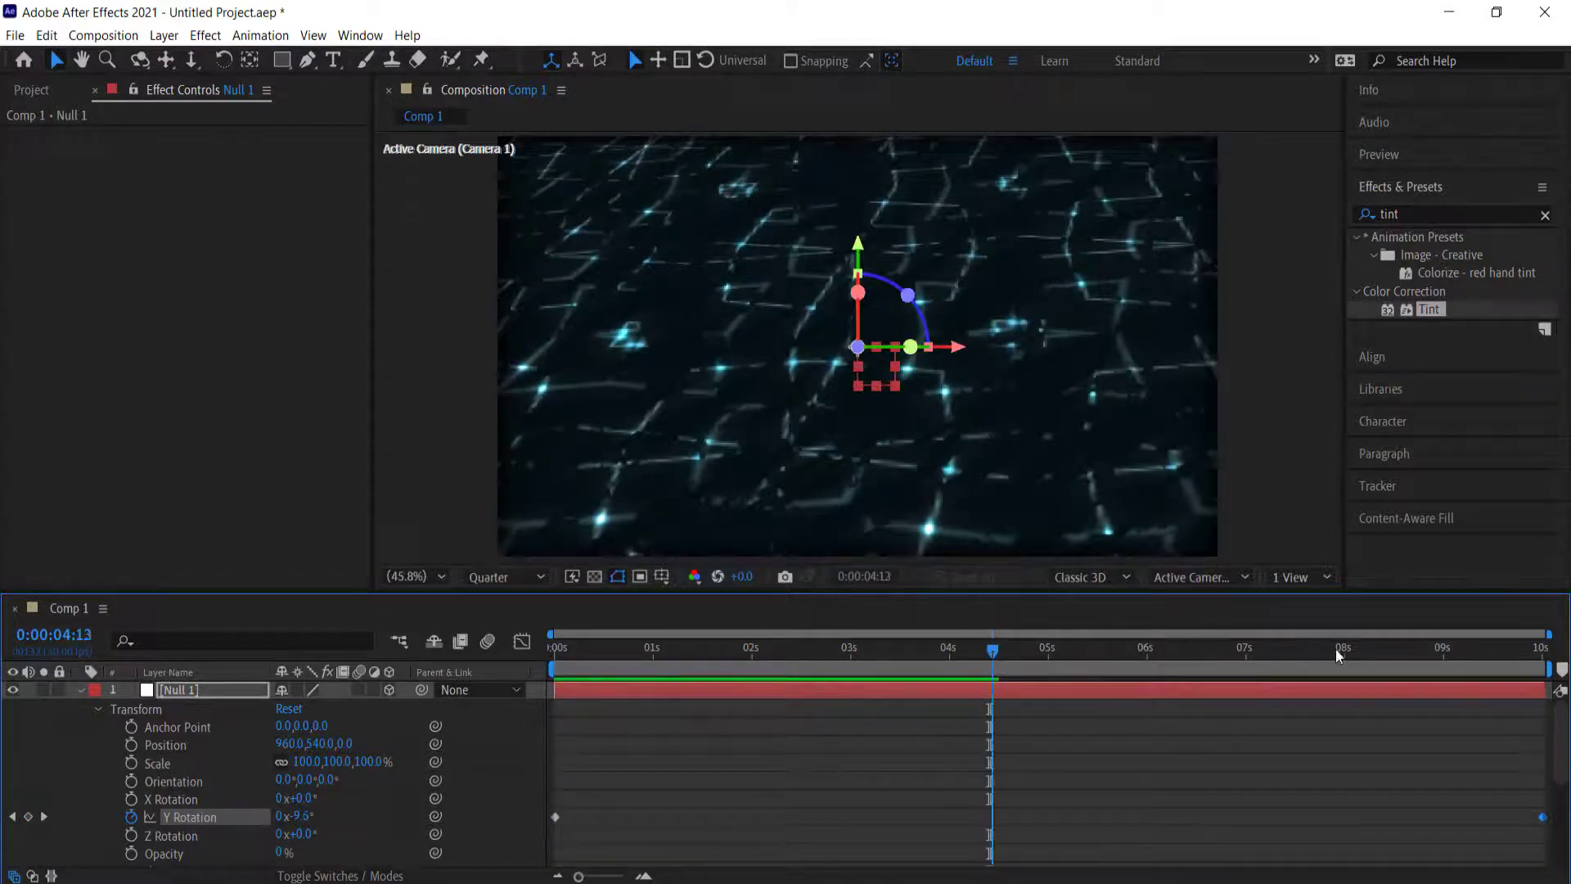
{"action": "key", "text": "Home"}
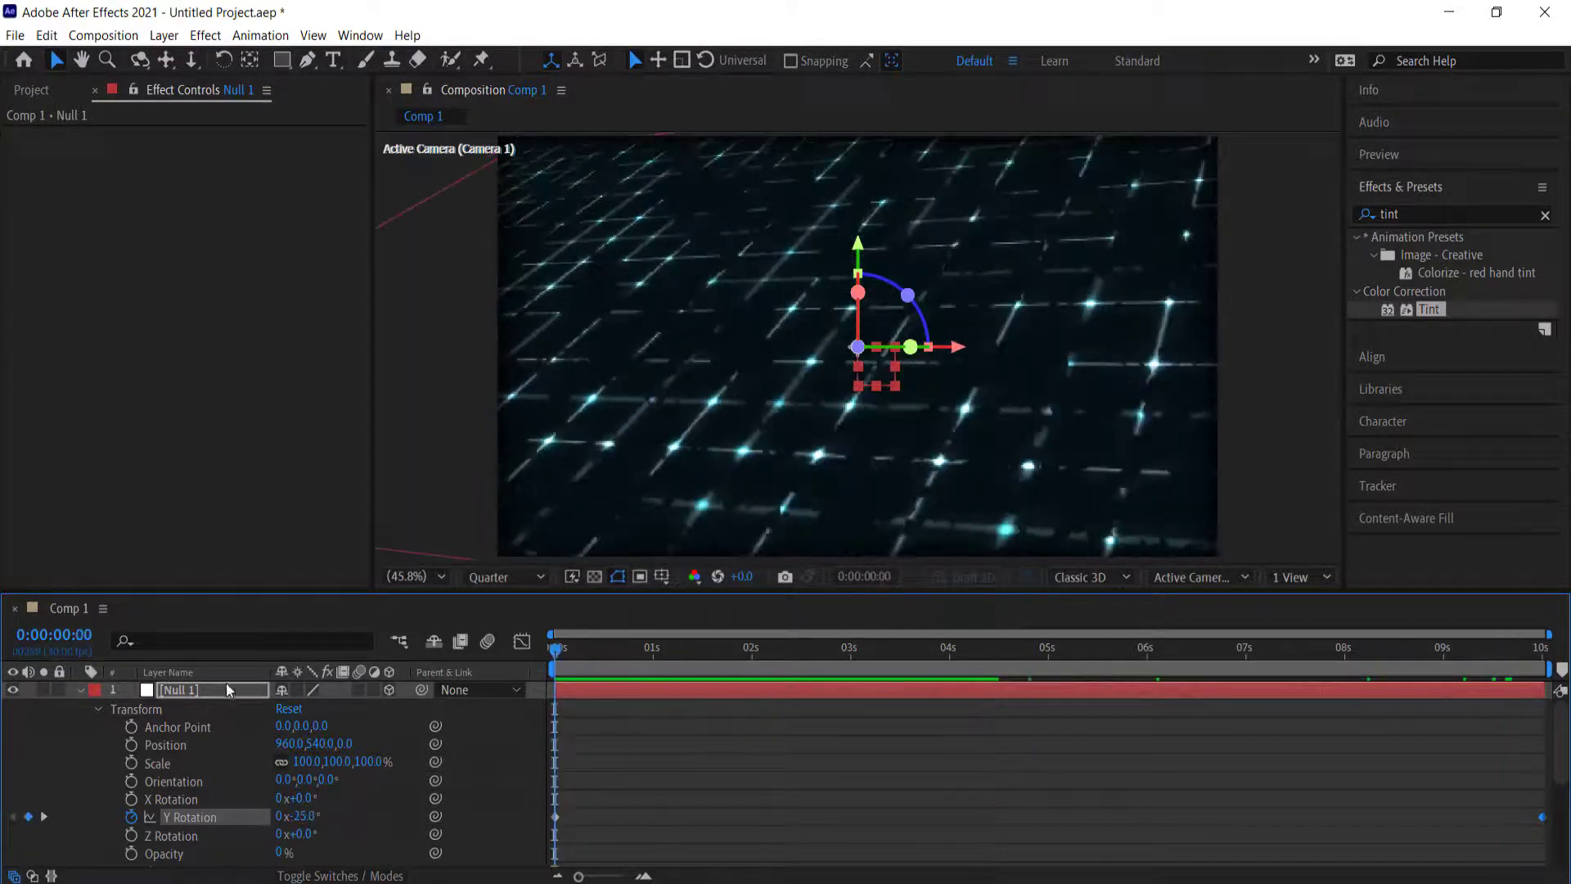
{"action": "left_click", "coordinate": [81, 689]}
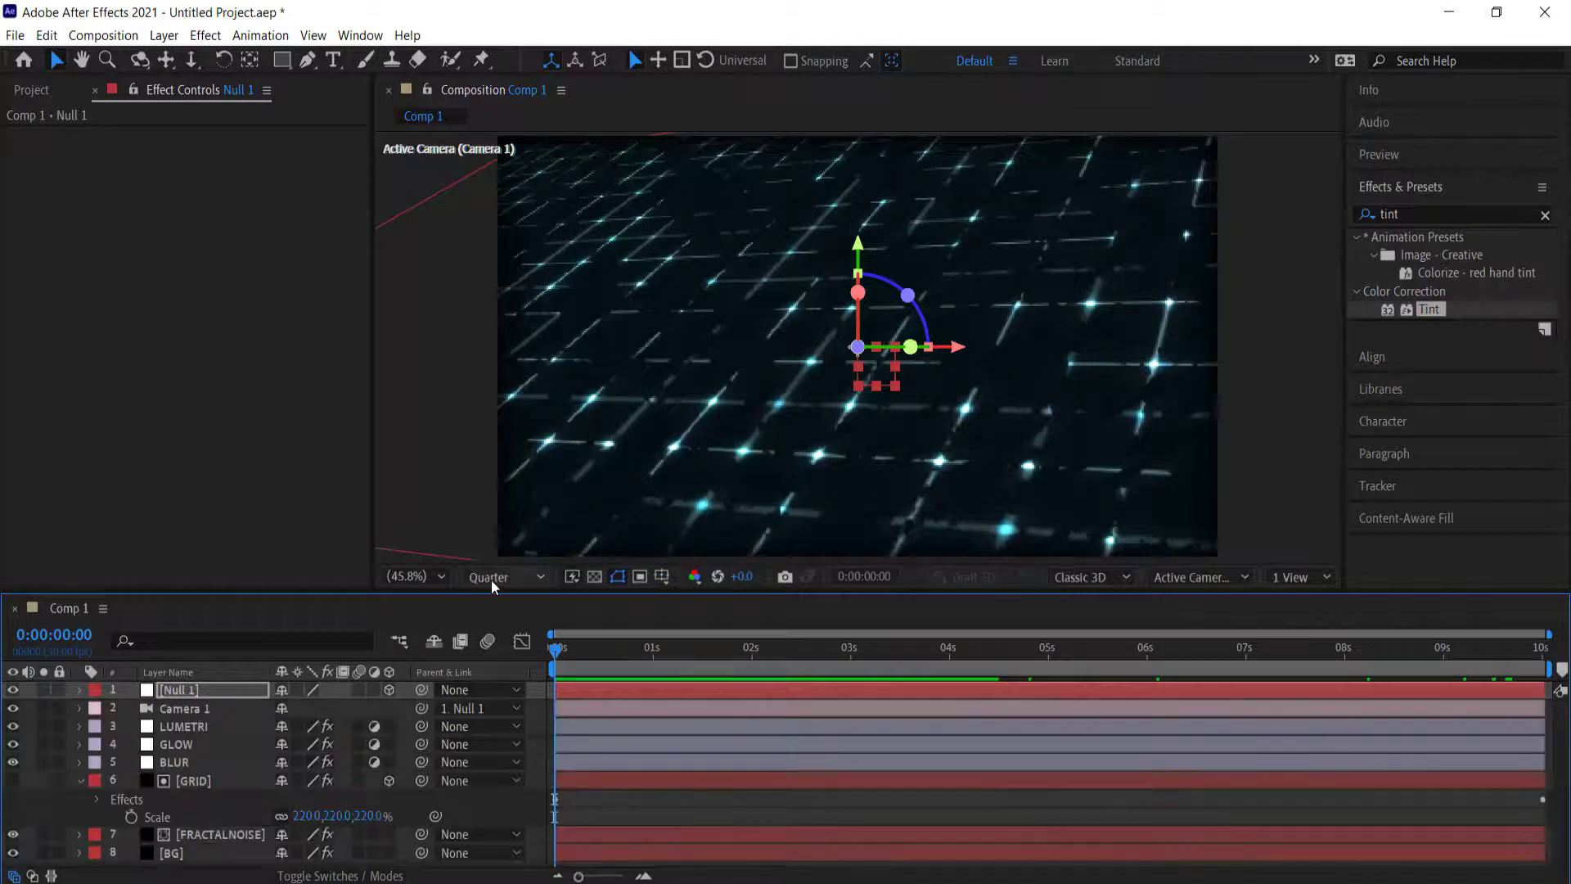
{"action": "left_click", "coordinate": [491, 577]}
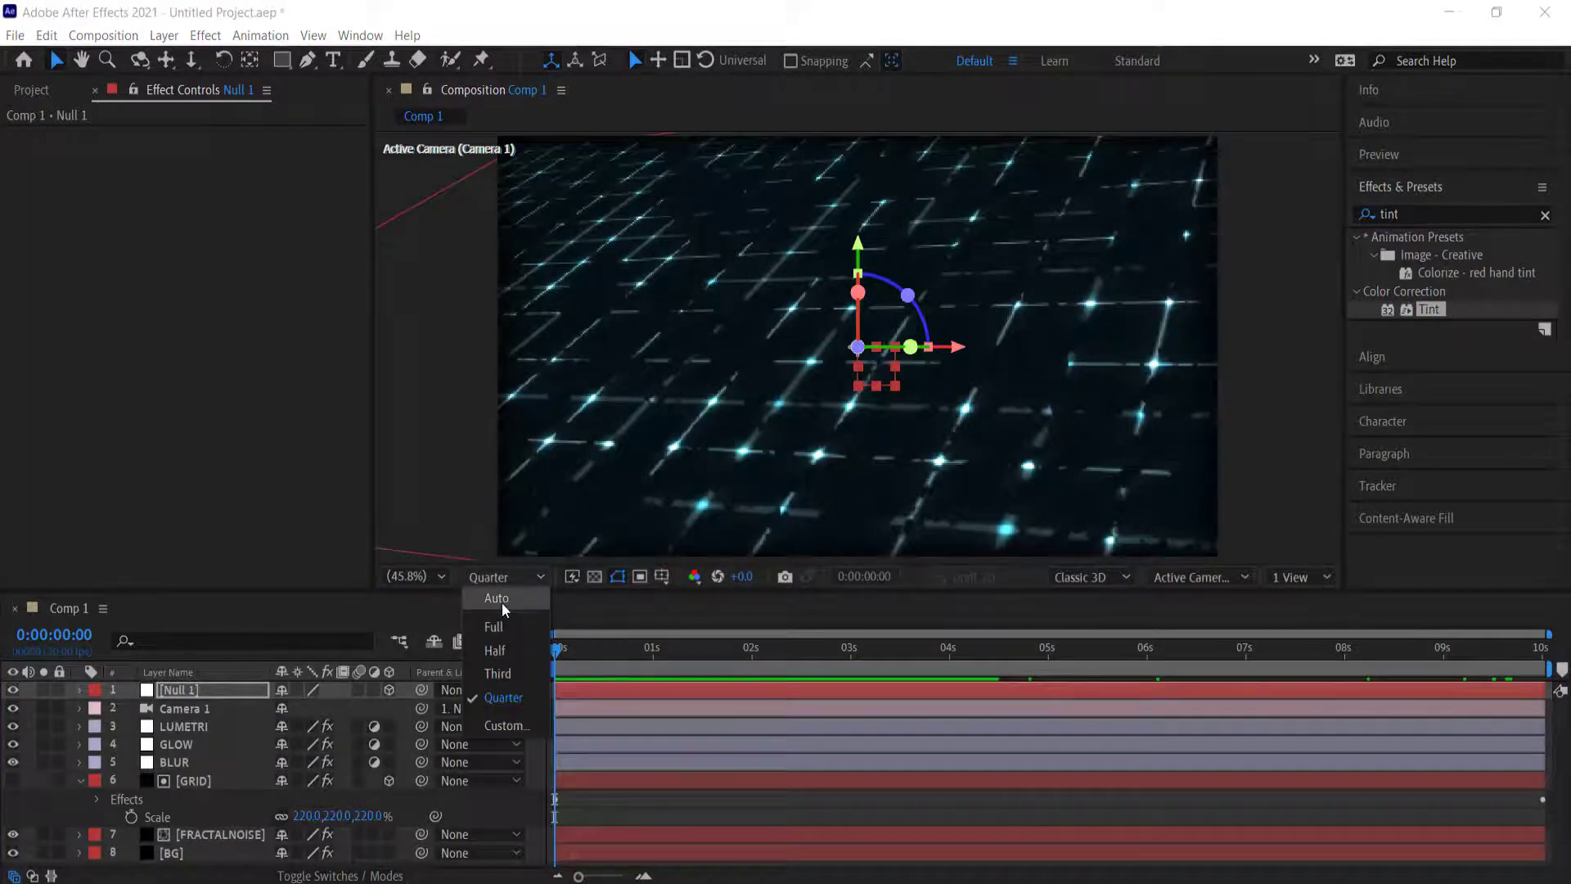
{"action": "left_click", "coordinate": [501, 599]}
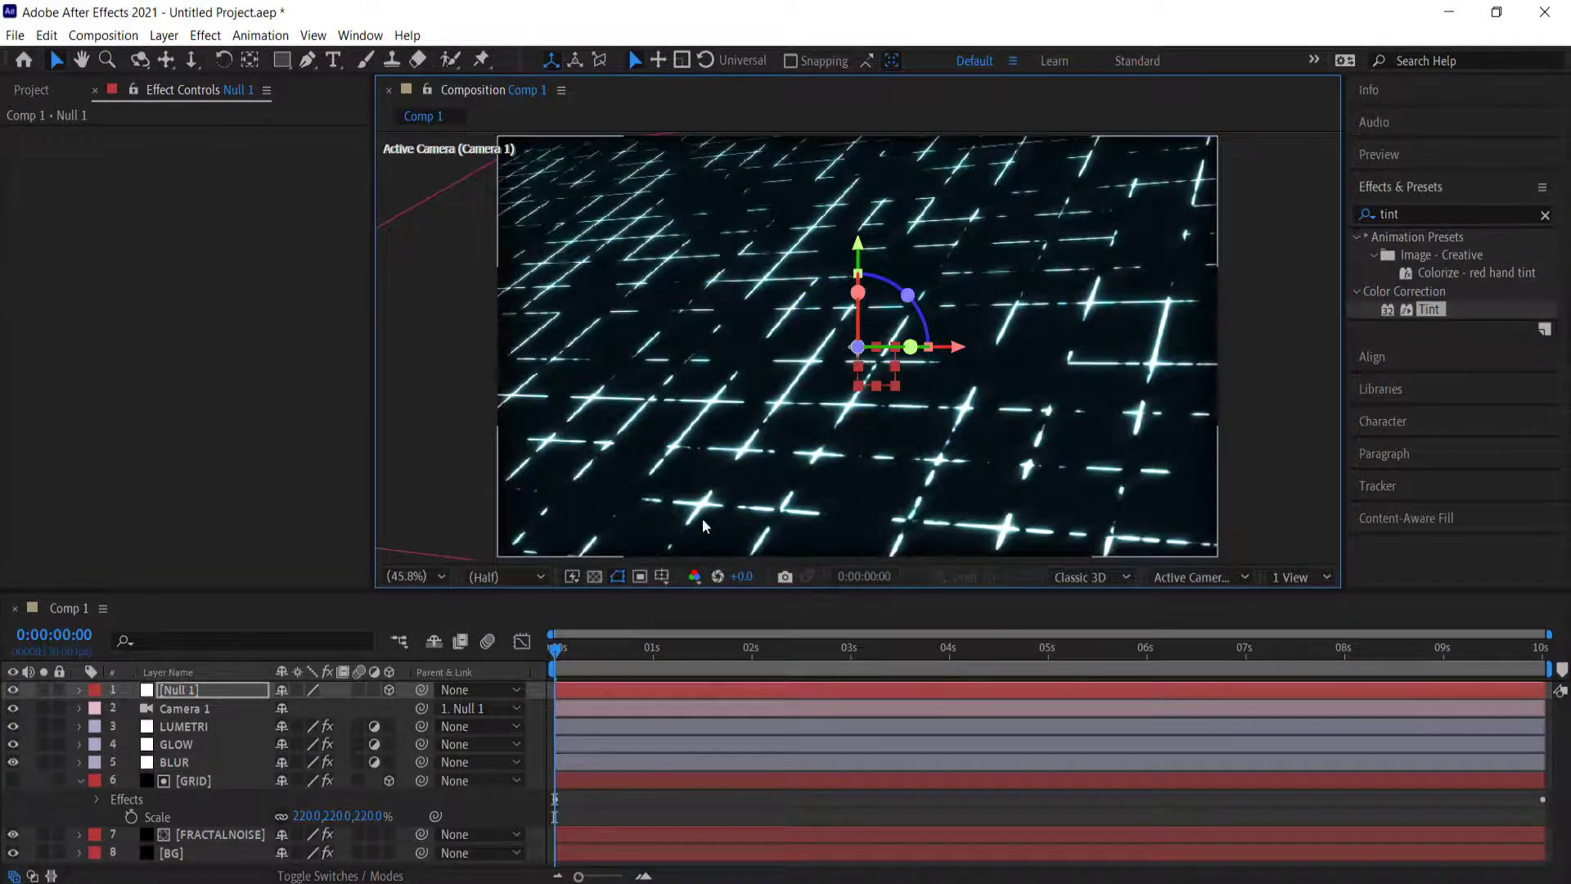
Create a 'grid' text layer in Insaniburger with white fill and wider tracking.
{"action": "right_click", "coordinate": [475, 869]}
{"action": "mouse_move", "coordinate": [681, 649]}
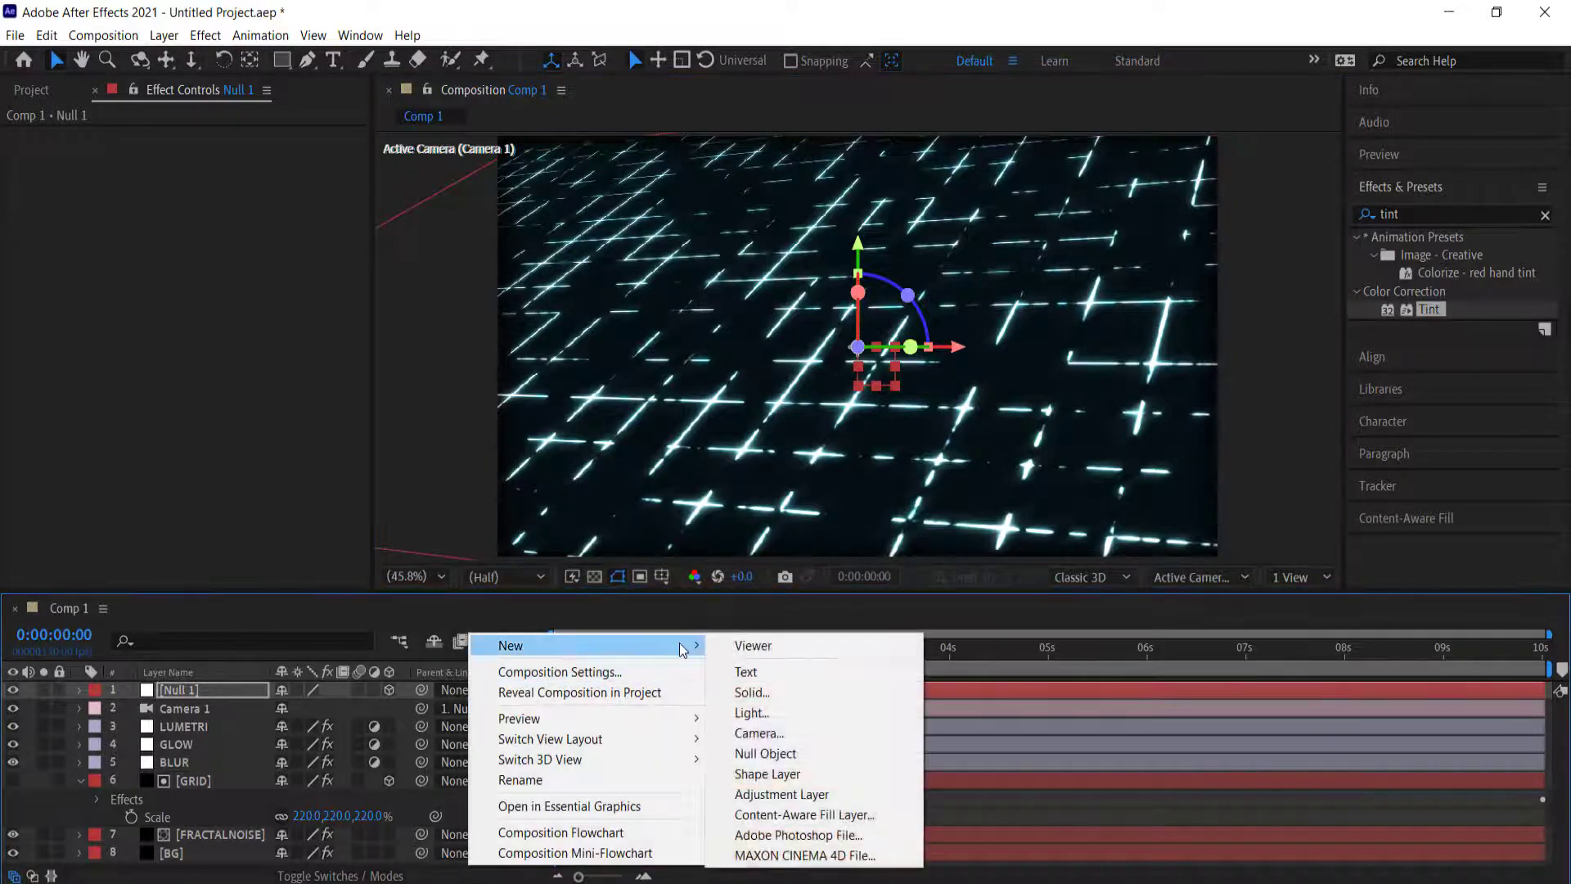
{"action": "left_click", "coordinate": [802, 671]}
{"action": "type", "text": "grid"}
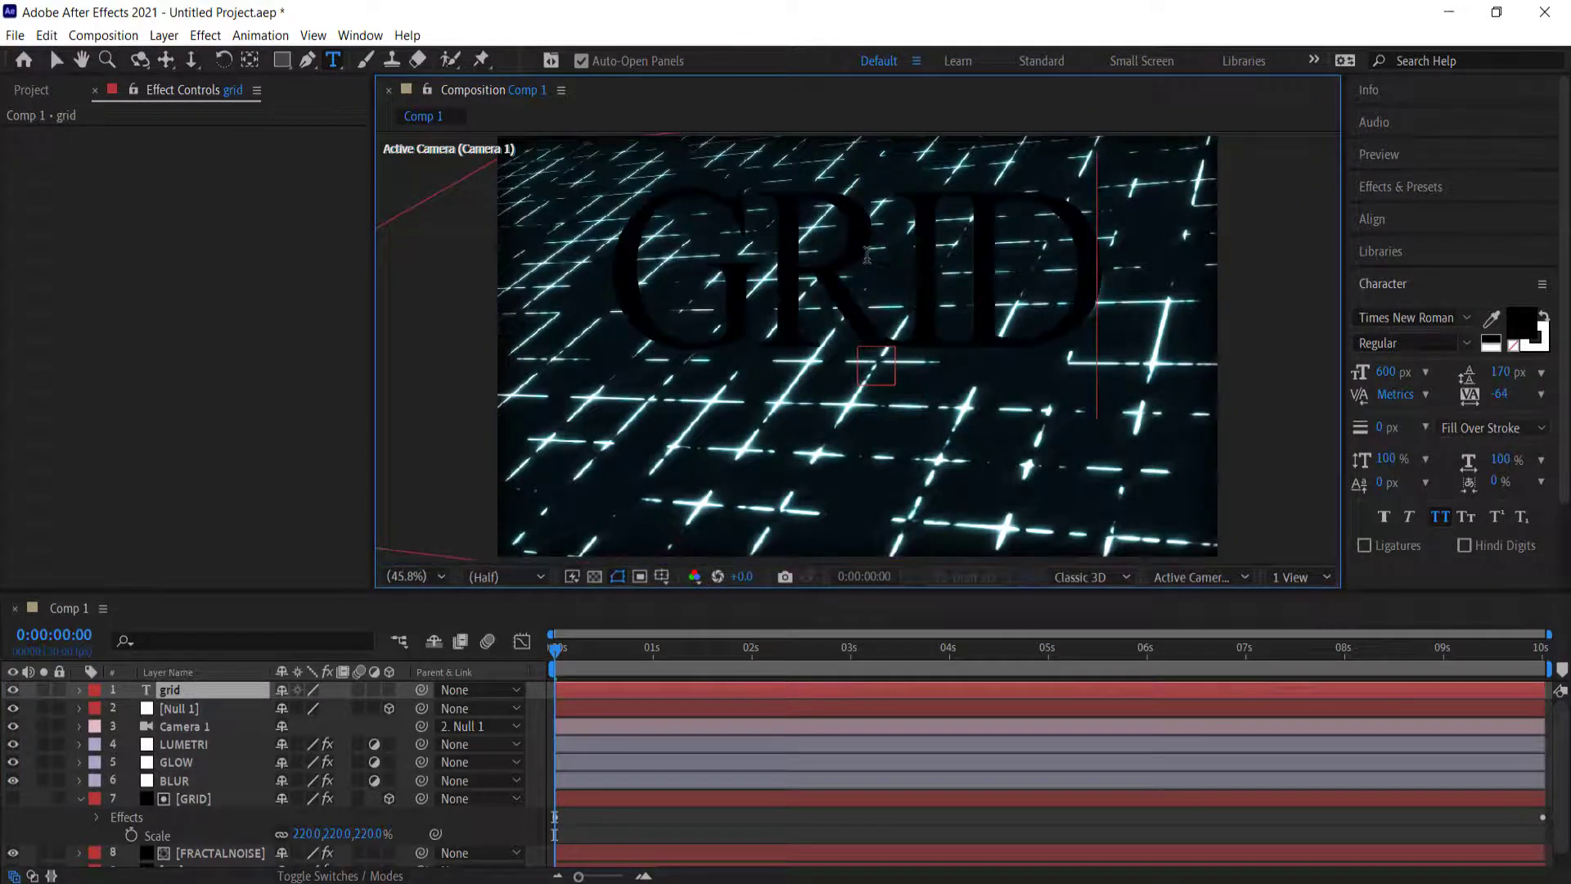
{"action": "key", "text": "ctrl+a"}
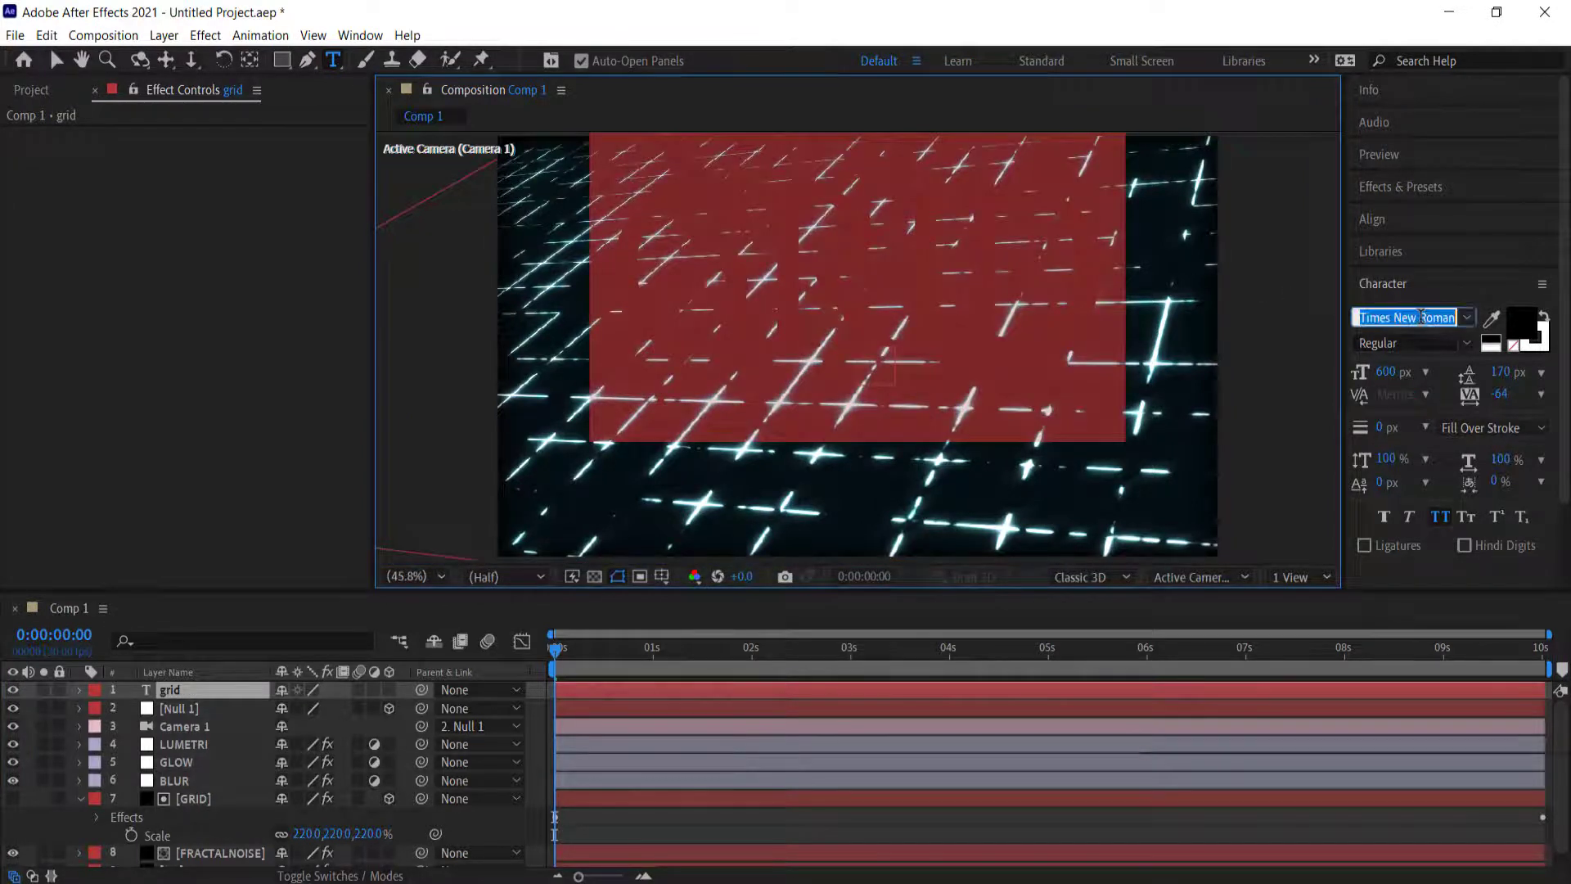
{"action": "left_click", "coordinate": [1425, 317]}
{"action": "type", "text": "ins"}
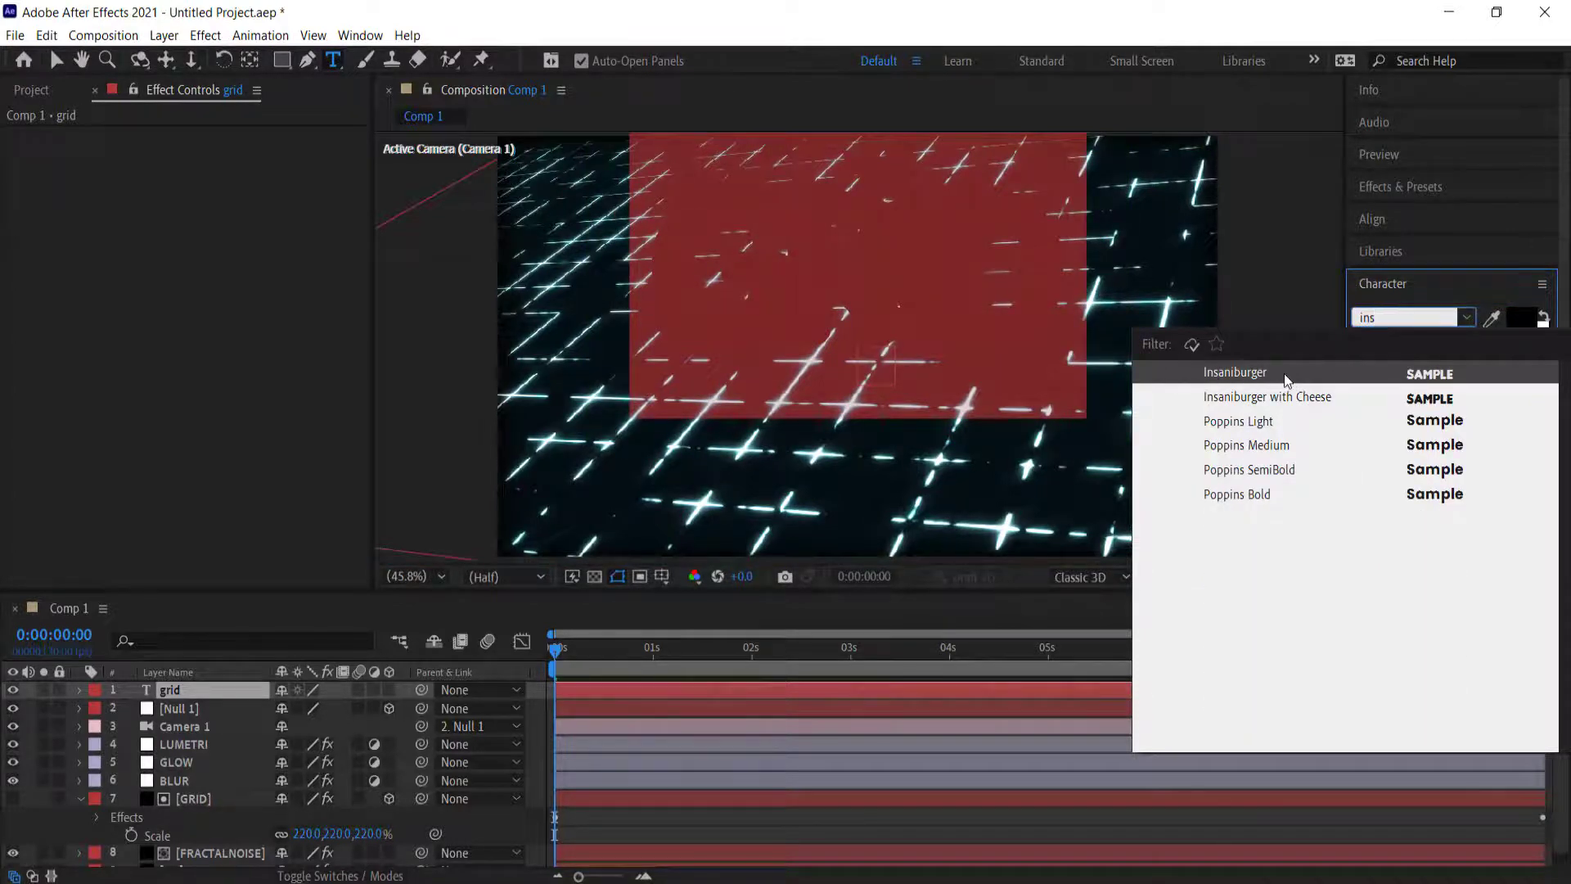
{"action": "left_click", "coordinate": [1286, 378]}
{"action": "left_click", "coordinate": [1543, 319]}
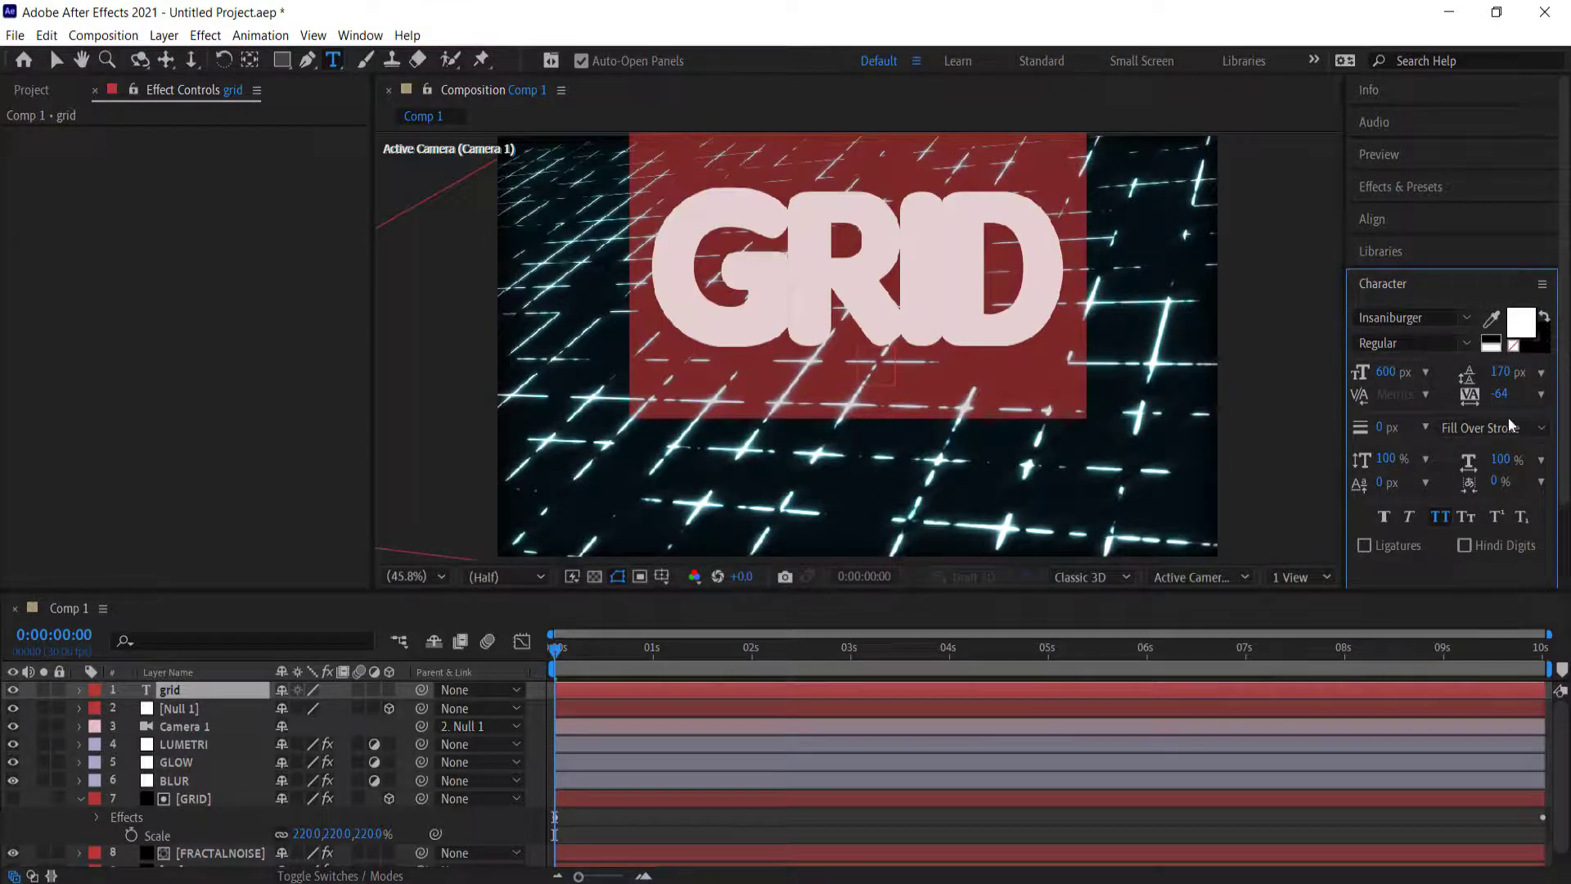
{"action": "left_click_drag", "start_coordinate": [1503, 401], "coordinate": [1562, 391]}
Centre the GRID text in the comp and move its anchor point to its centre.
{"action": "left_click", "coordinate": [1374, 218]}
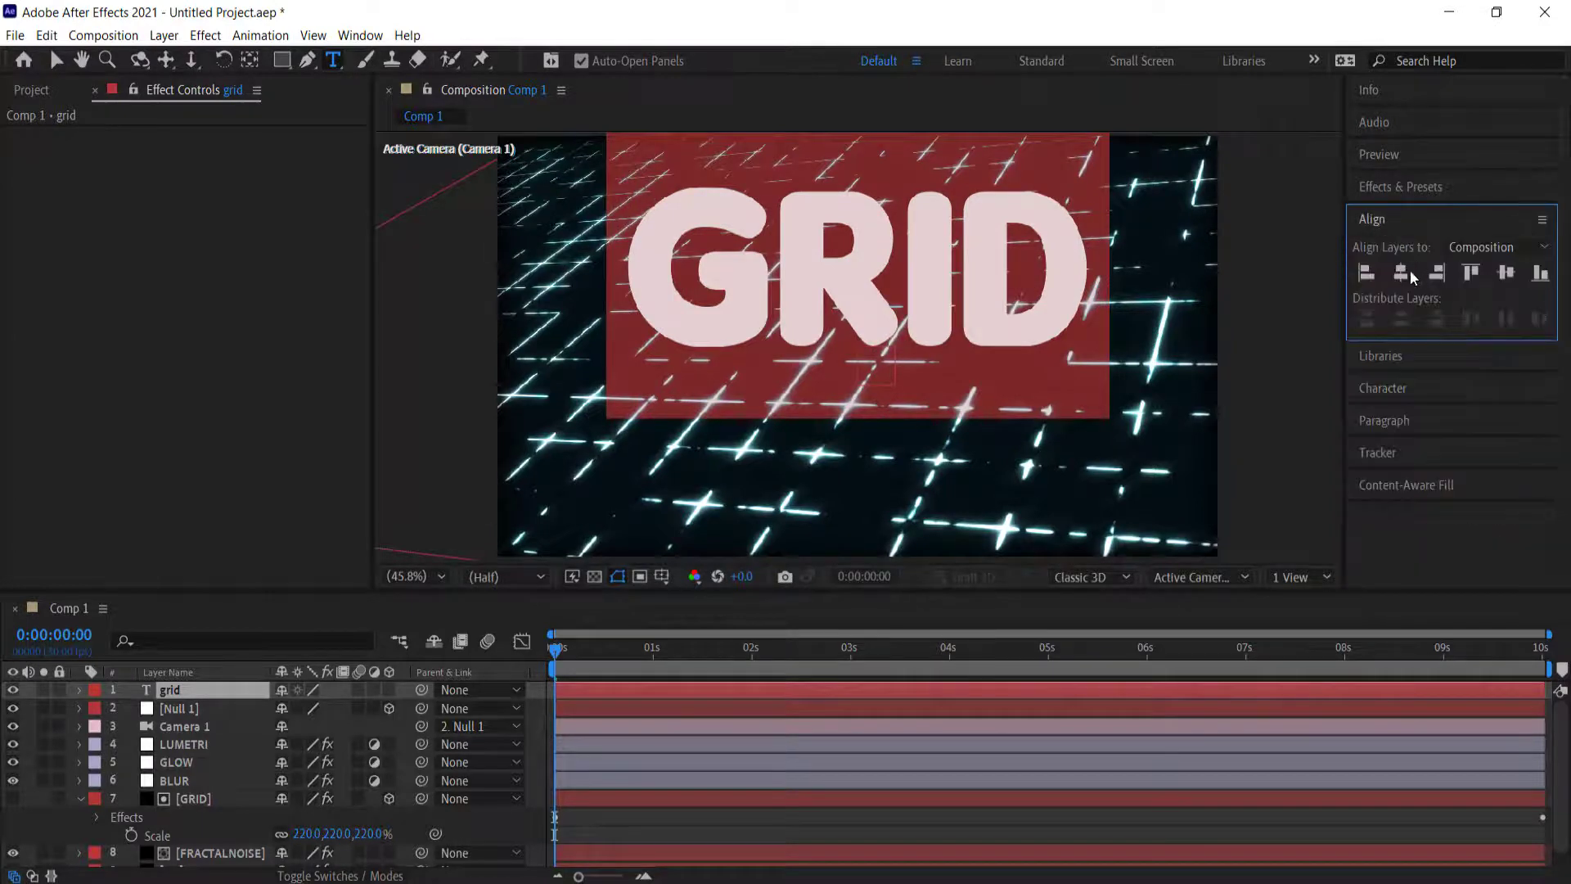
{"action": "left_click", "coordinate": [1401, 272]}
{"action": "left_click", "coordinate": [1506, 272]}
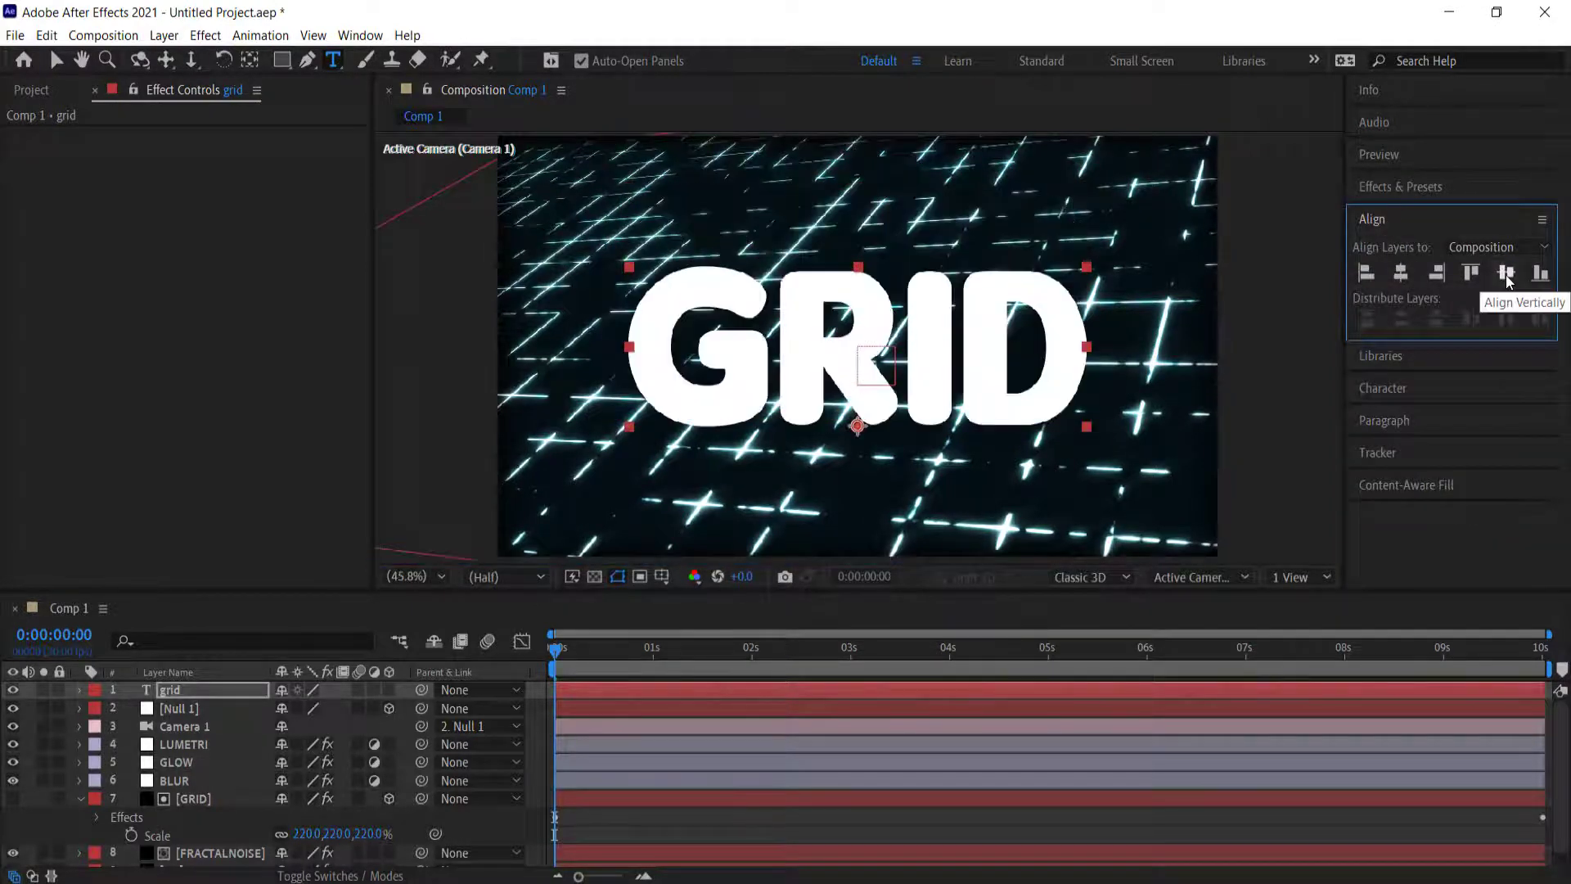
{"action": "key", "text": "y"}
{"action": "key", "text": "ctrl+alt+Home"}
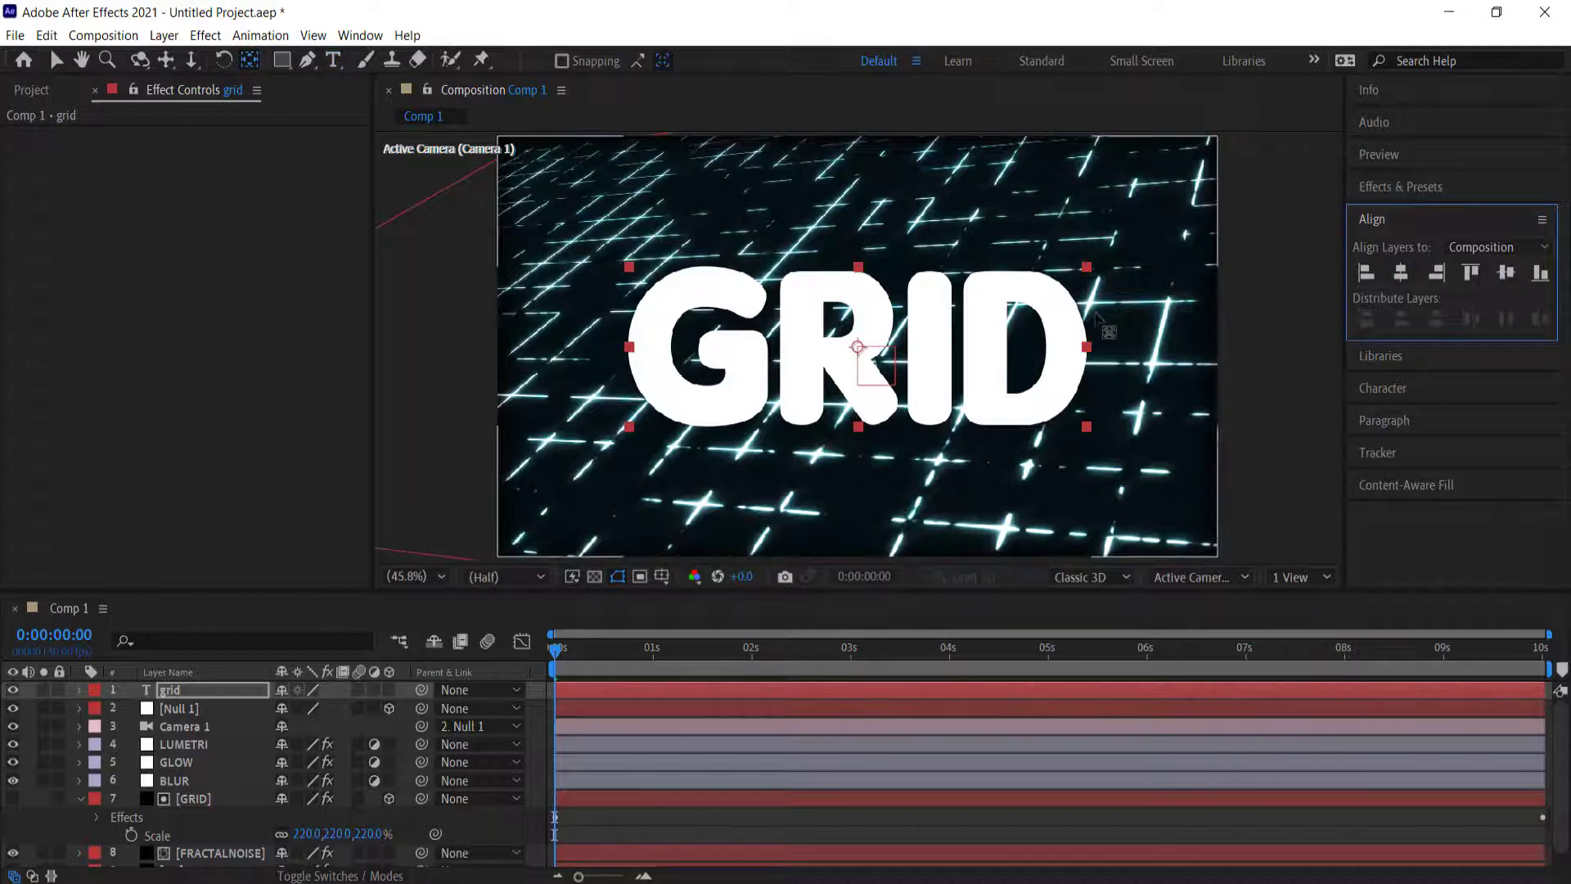
{"action": "left_click_drag", "start_coordinate": [554, 654], "coordinate": [535, 681]}
Pre-compose the layers from Null 1 down to BG into Pre-comp 1.
{"action": "left_click", "coordinate": [204, 708]}
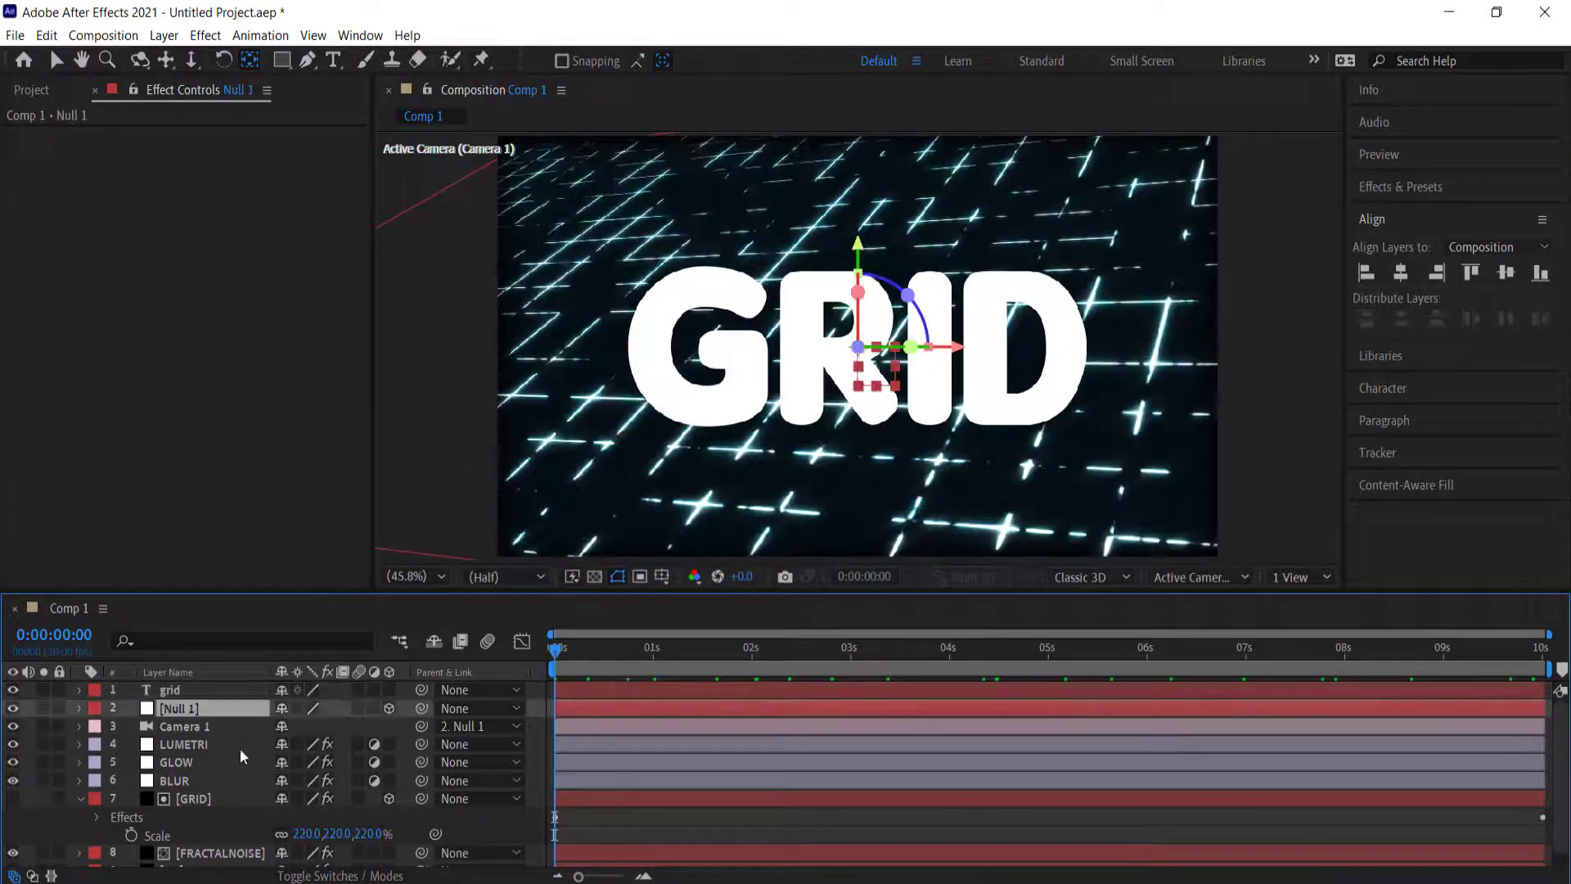
{"action": "scroll", "coordinate": [241, 757], "scroll_direction": "down", "scroll_amount": 1}
{"action": "left_click", "coordinate": [188, 859], "text": "shift"}
{"action": "right_click", "coordinate": [187, 859]}
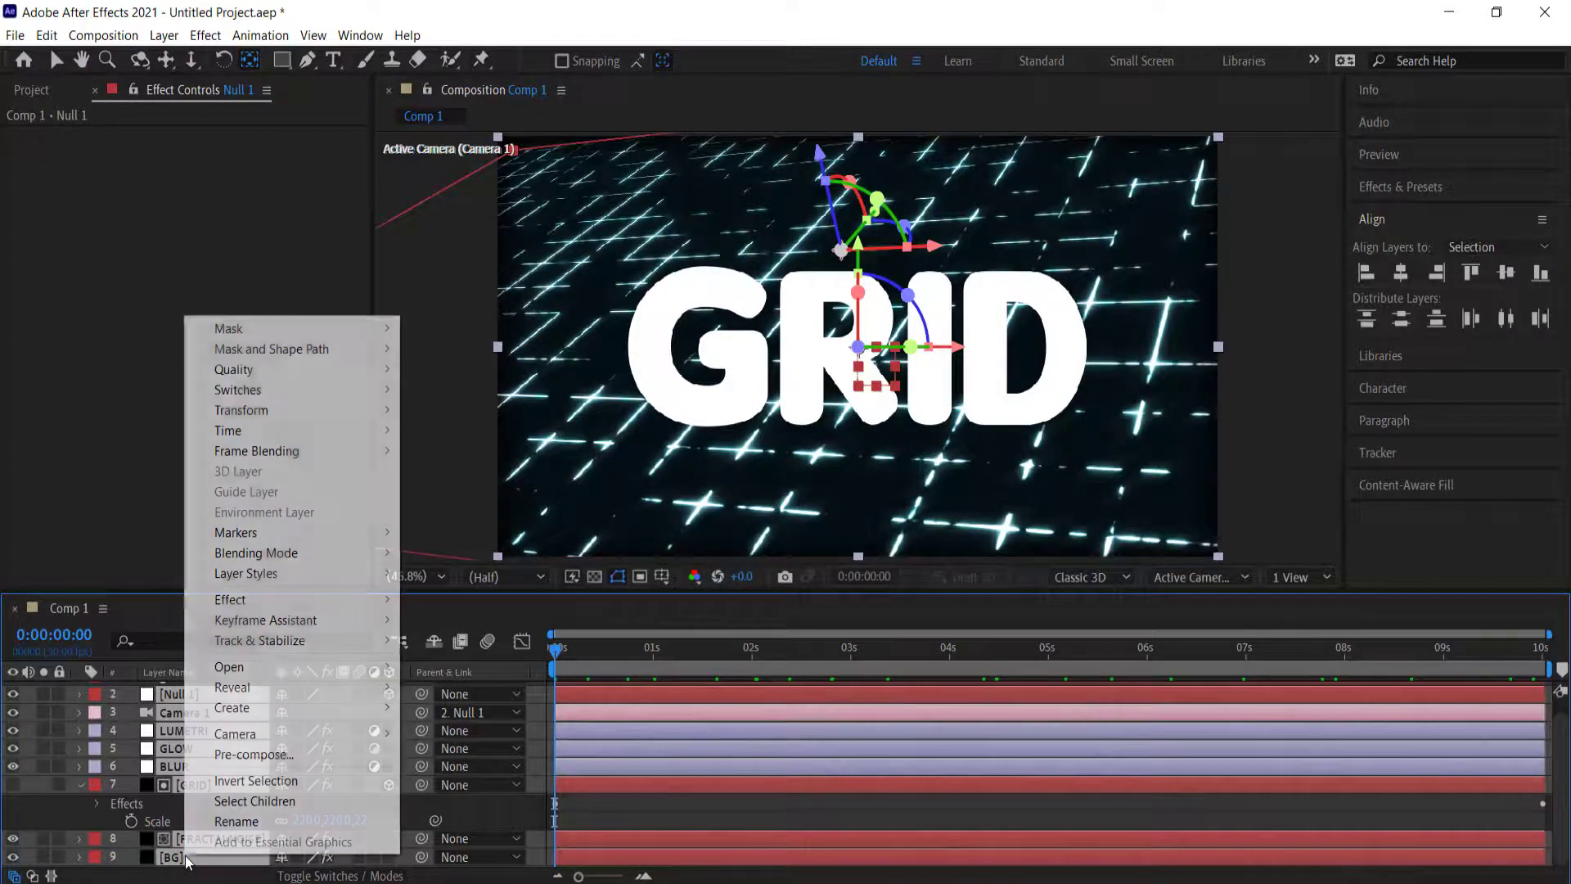
{"action": "left_click", "coordinate": [262, 754]}
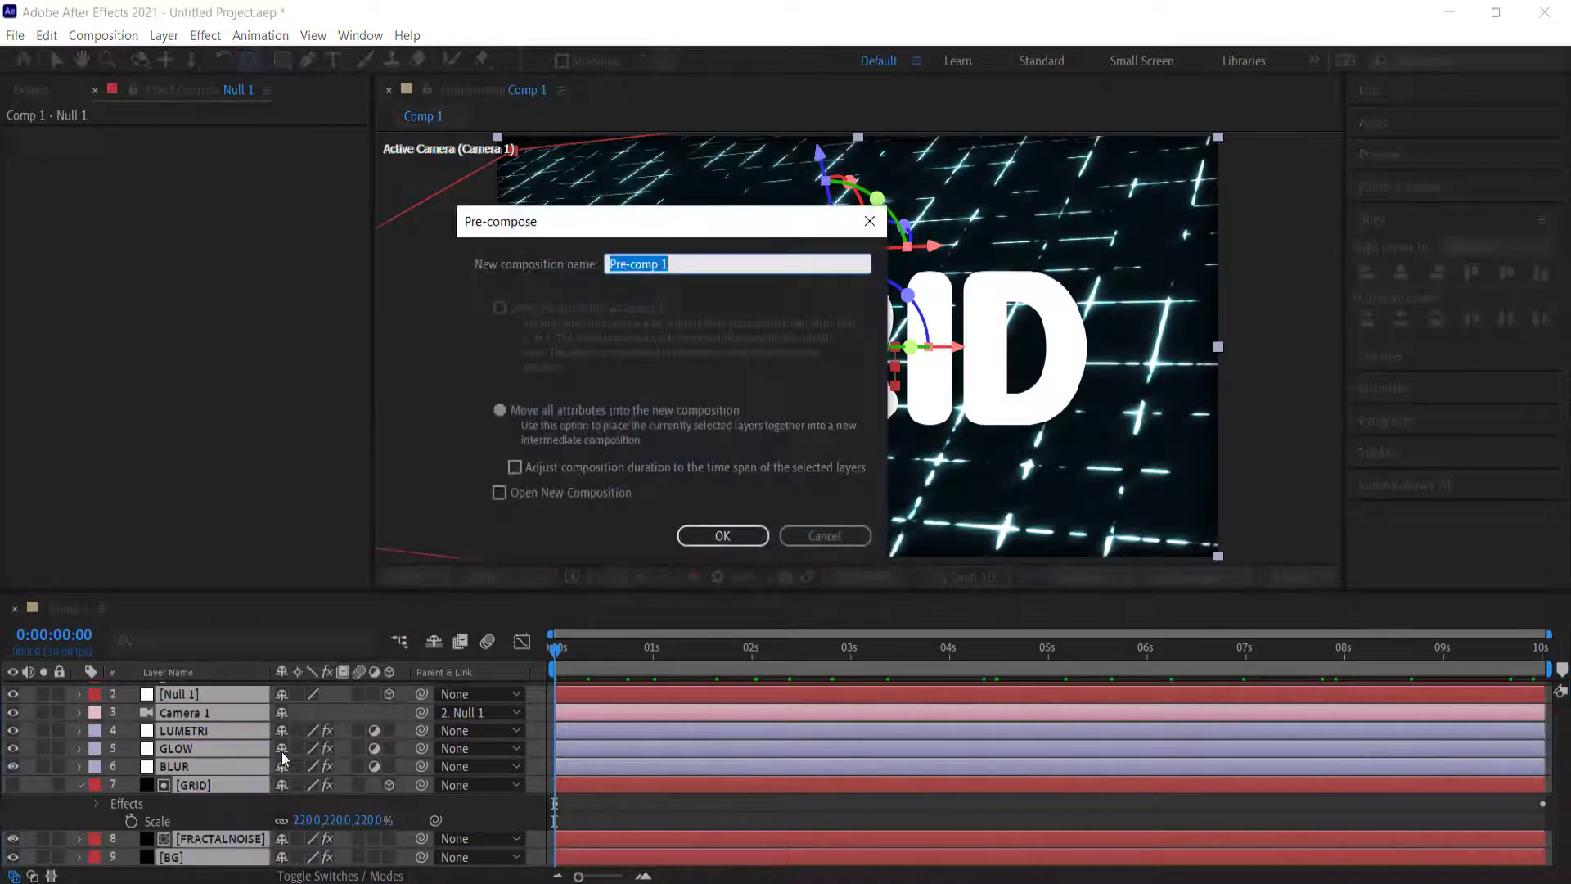
{"action": "left_click", "coordinate": [718, 534]}
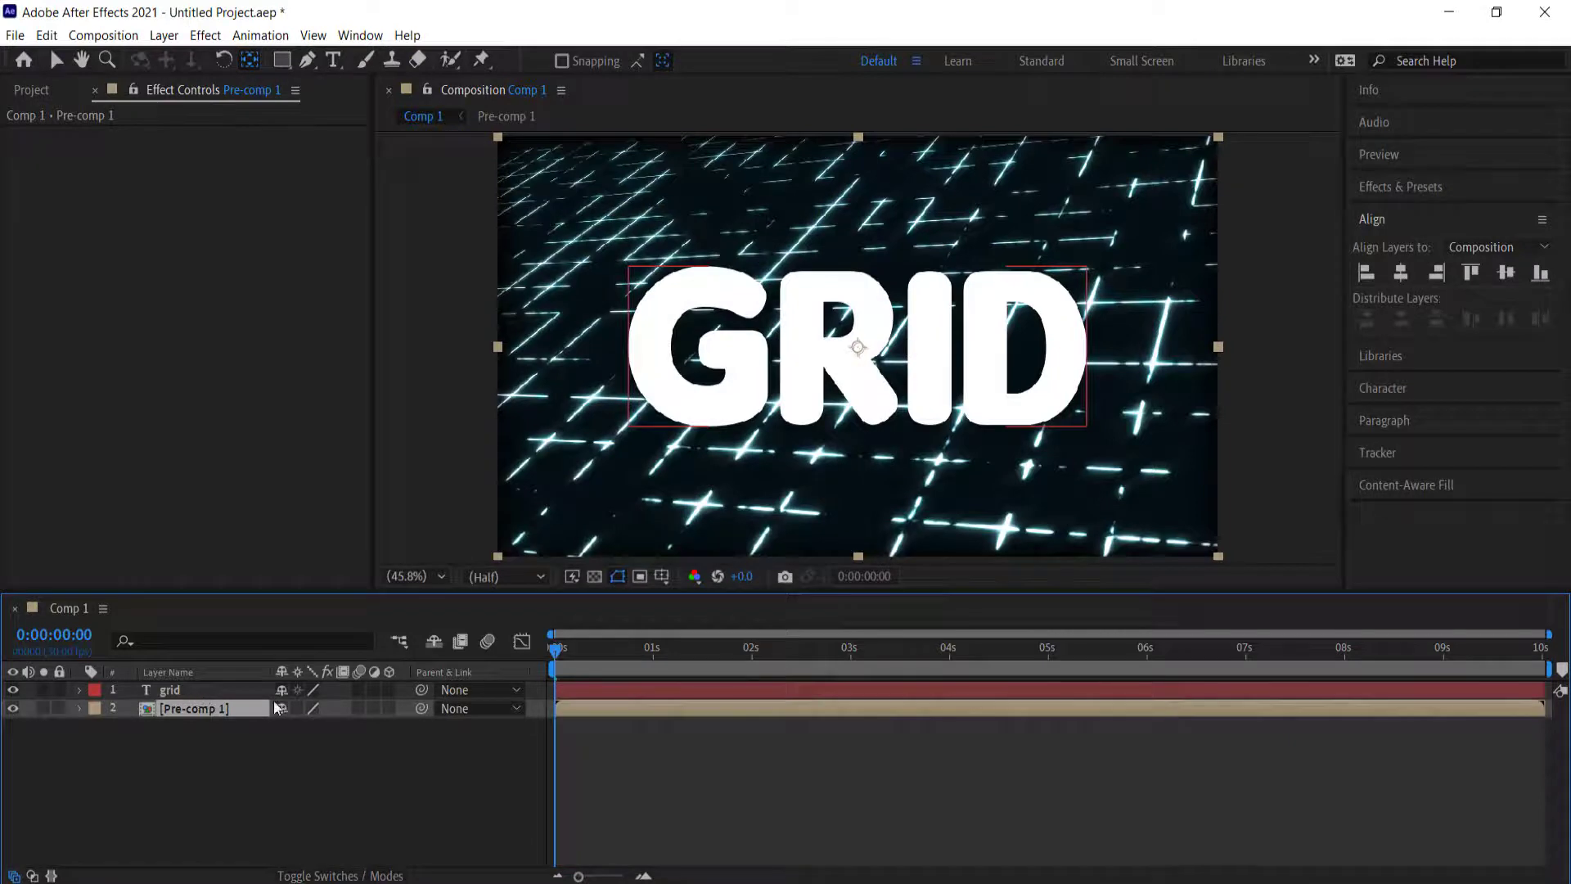
Try an Alpha Matte from the GRID text on Pre-comp 1, then undo it.
{"action": "left_click", "coordinate": [337, 875]}
{"action": "left_click", "coordinate": [399, 709]}
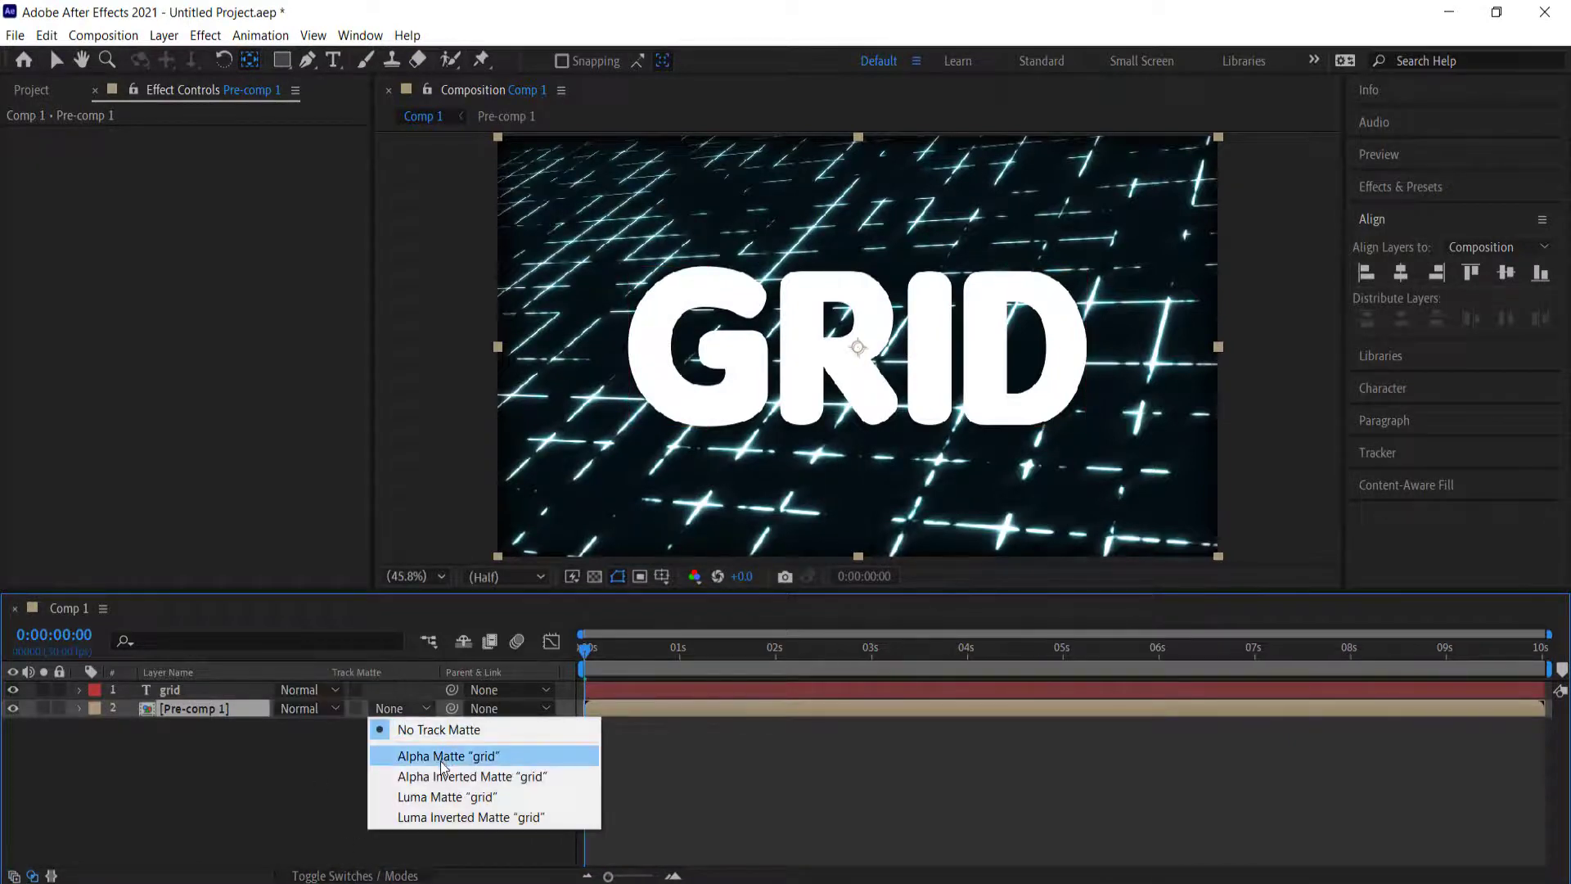
{"action": "left_click", "coordinate": [443, 756]}
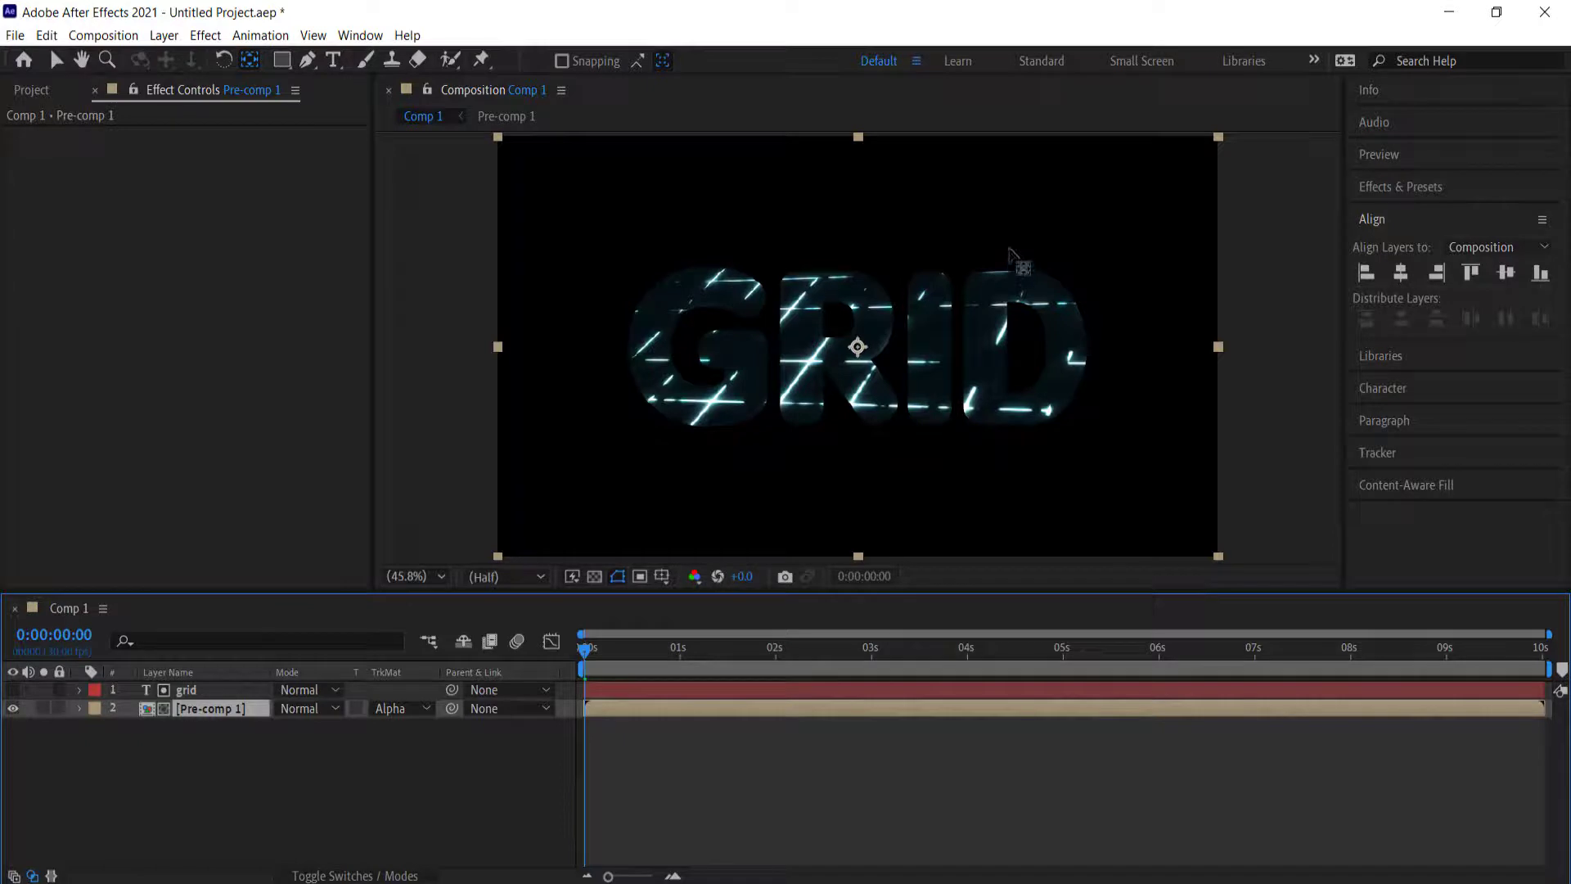
{"action": "key", "text": "ctrl+z"}
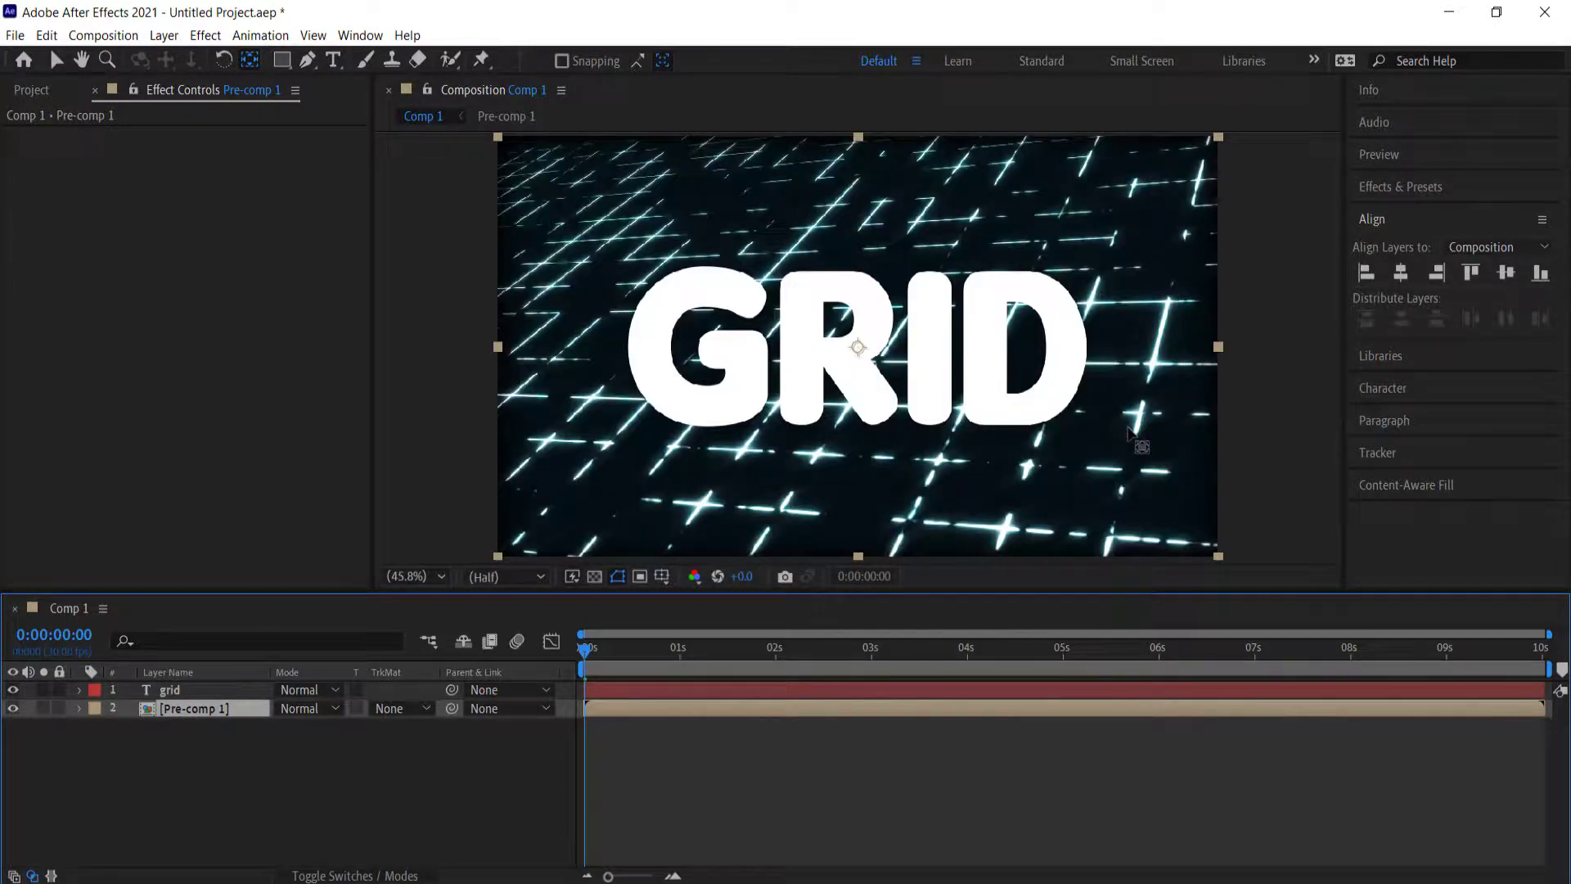